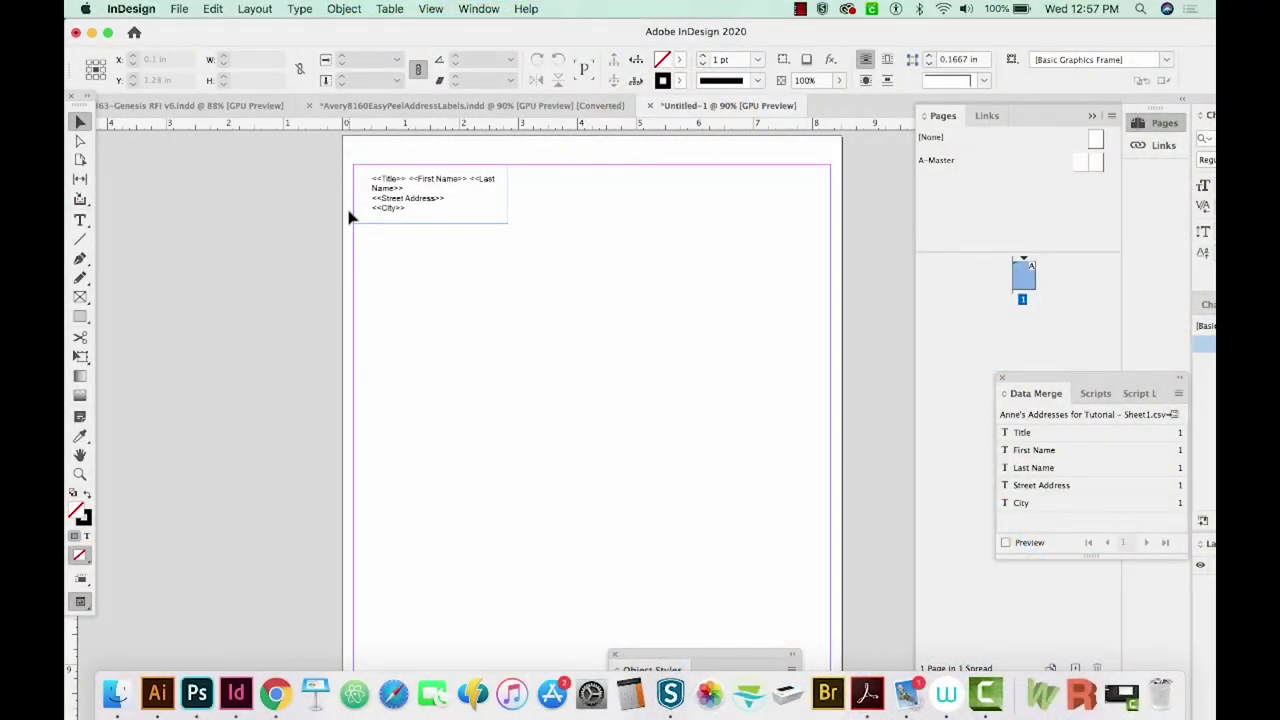
Step: Maximize InDesign, check the address sheet in Chrome, then collapse the Pages panel
{"action": "left_click", "coordinate": [108, 32]}
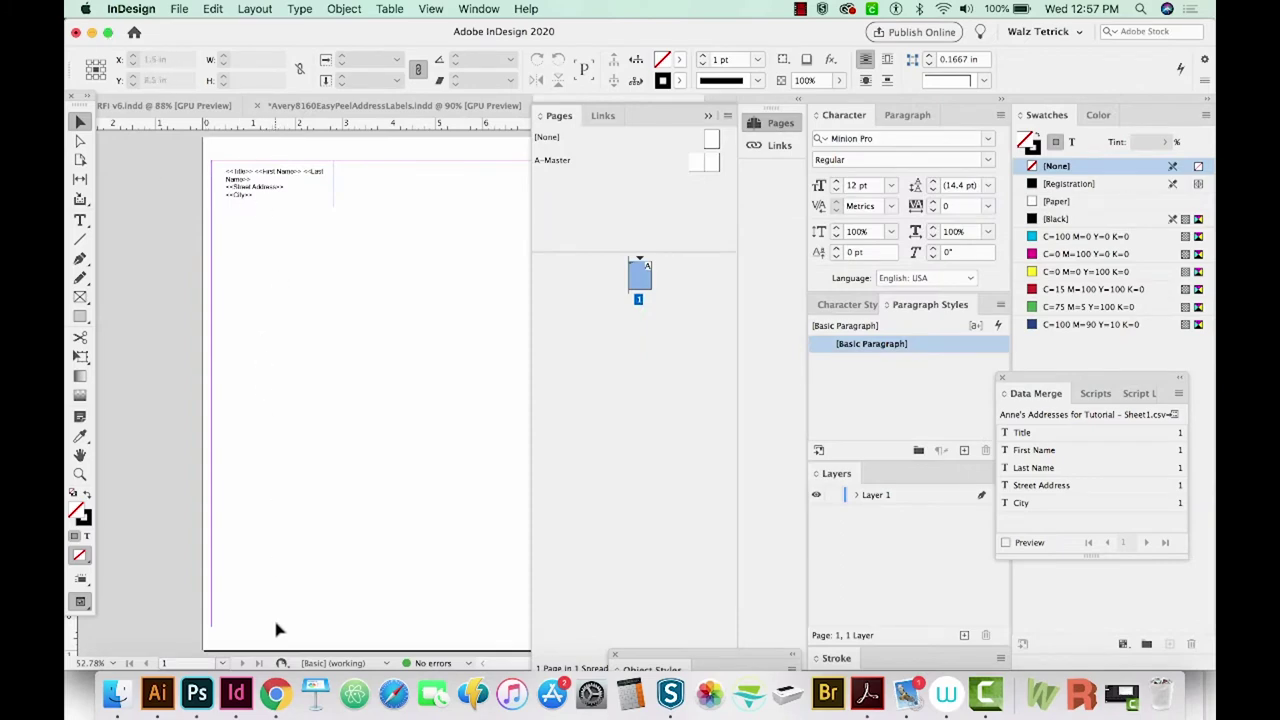
{"action": "left_click", "coordinate": [275, 694]}
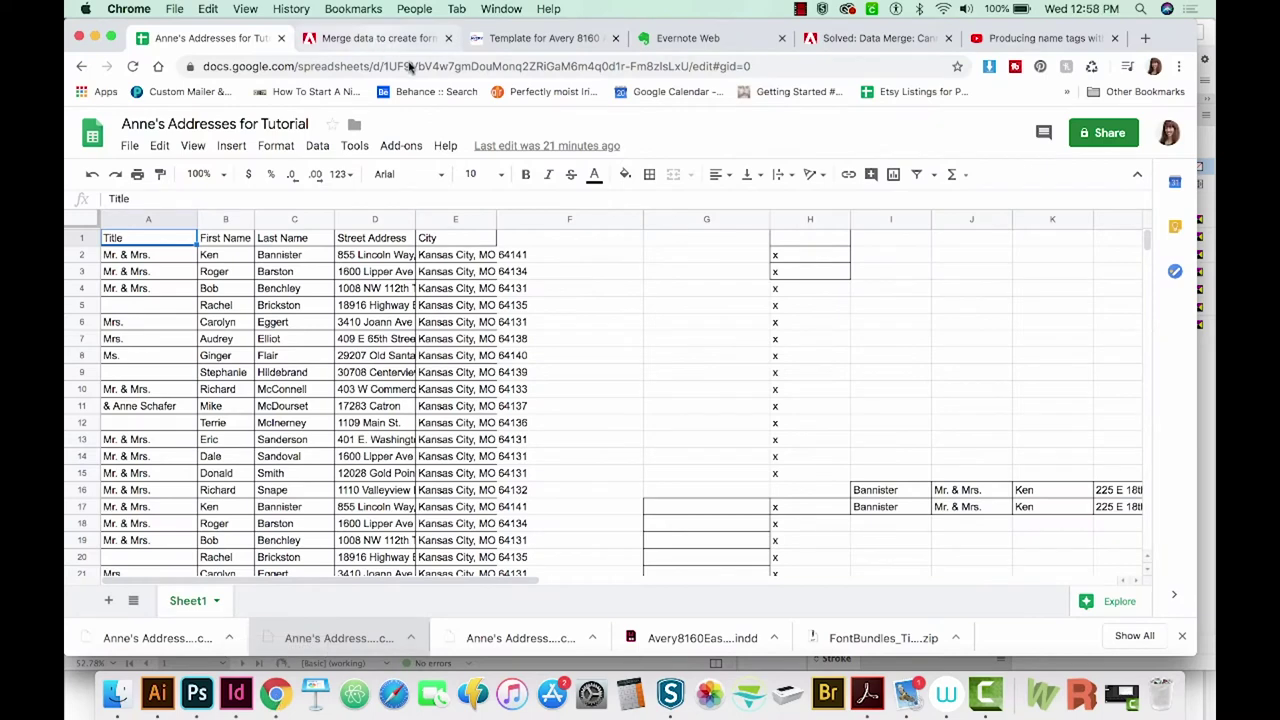
{"action": "left_click", "coordinate": [238, 692]}
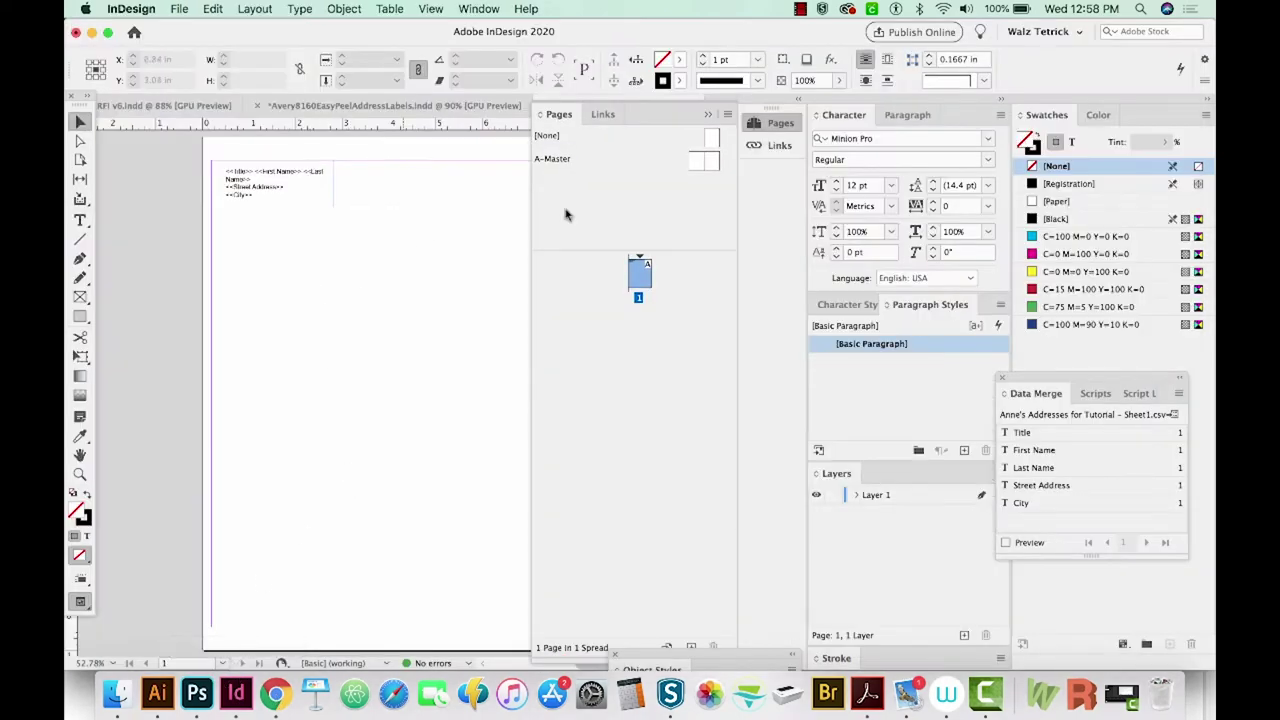
{"action": "left_click", "coordinate": [708, 115]}
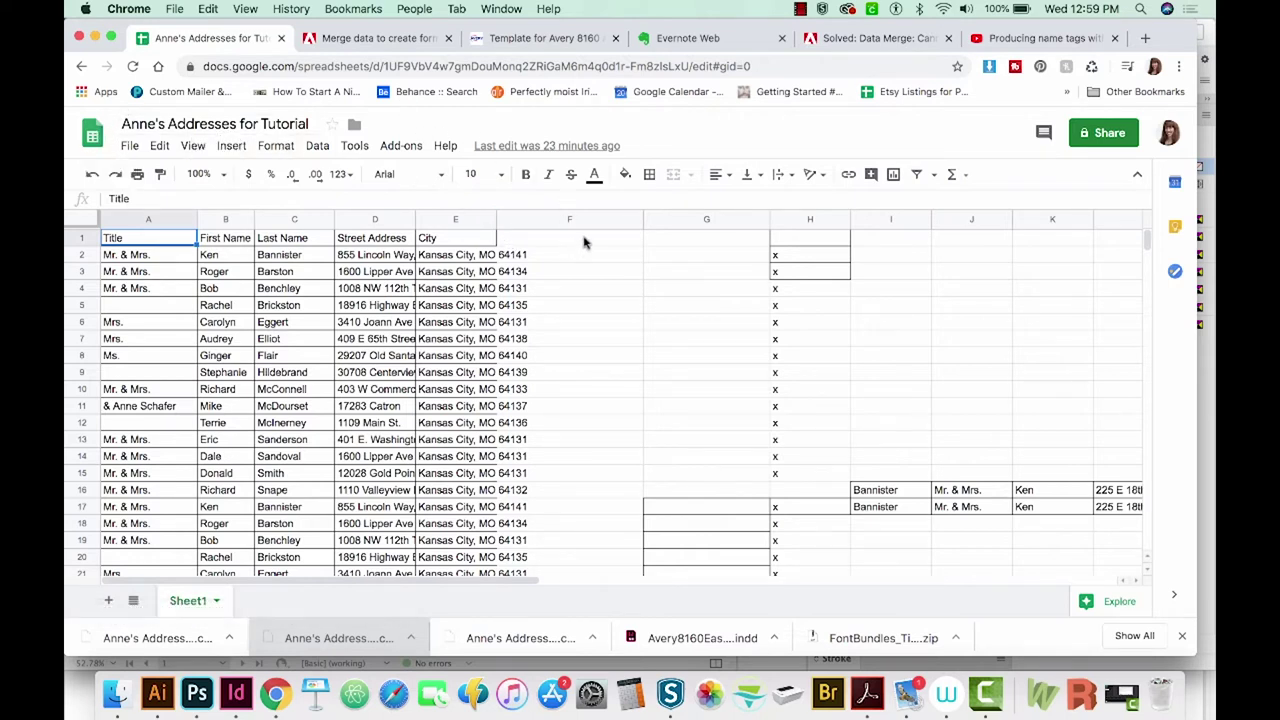
{"action": "key", "text": "Down"}
{"action": "left_click", "coordinate": [143, 241]}
{"action": "left_click", "coordinate": [224, 240]}
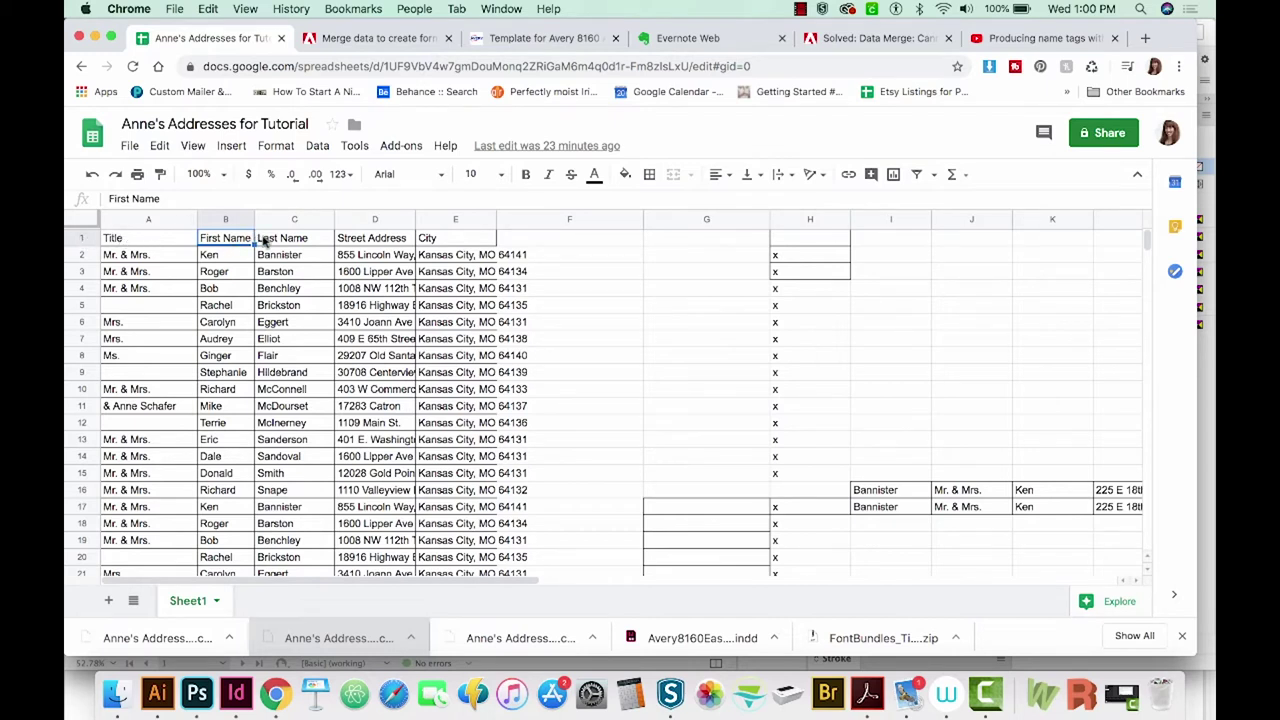
{"action": "left_click", "coordinate": [160, 257]}
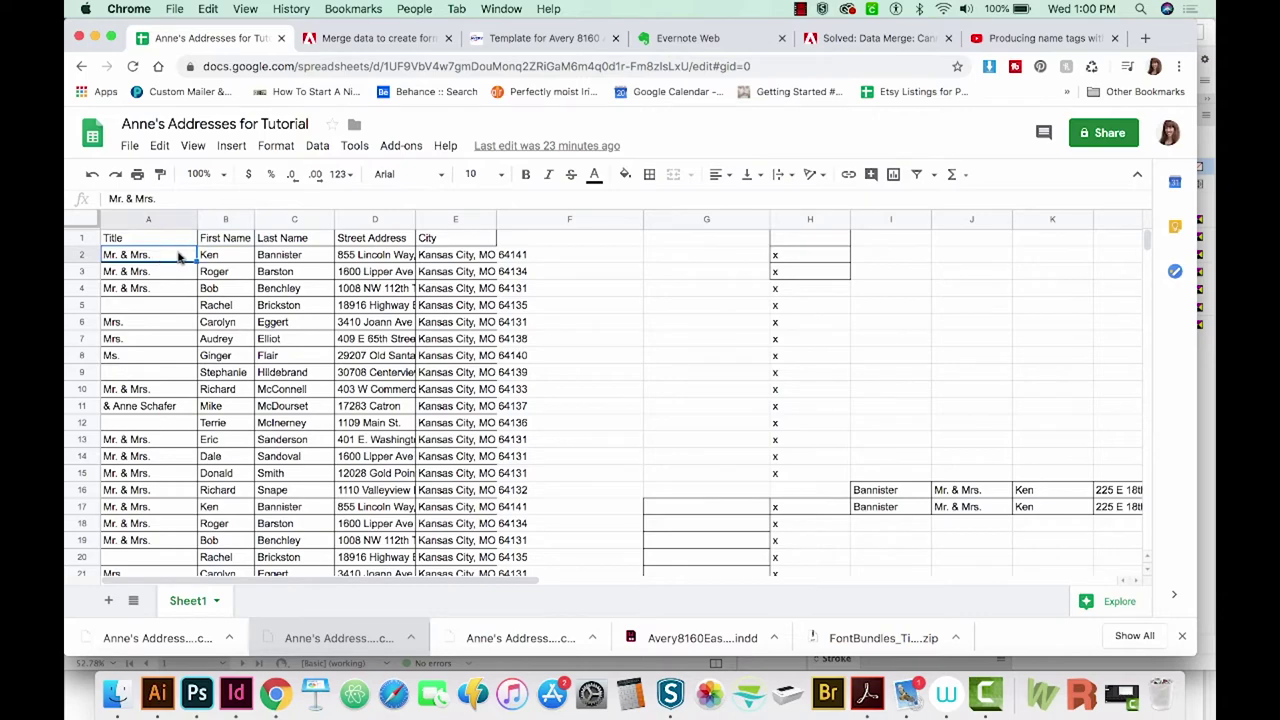
{"action": "left_click", "coordinate": [226, 258]}
{"action": "scroll", "coordinate": [165, 318], "scroll_direction": "down", "scroll_amount": 5}
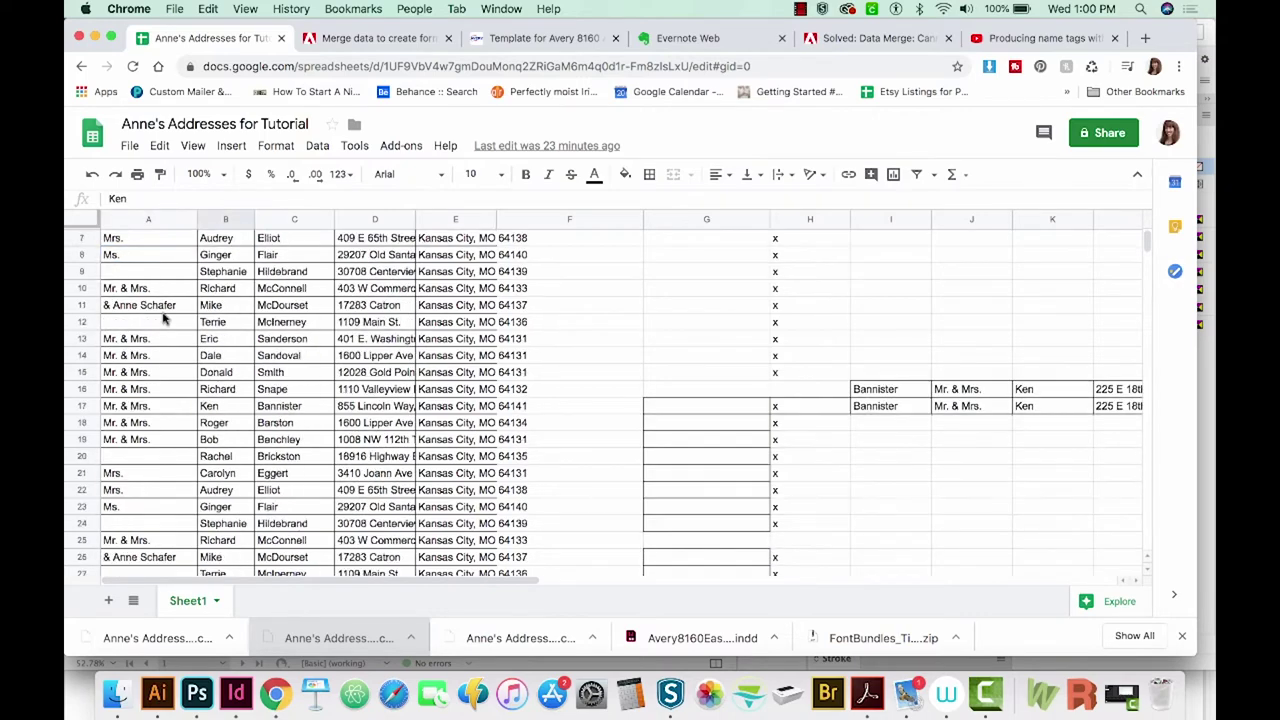
{"action": "scroll", "coordinate": [165, 318], "scroll_direction": "up", "scroll_amount": 5}
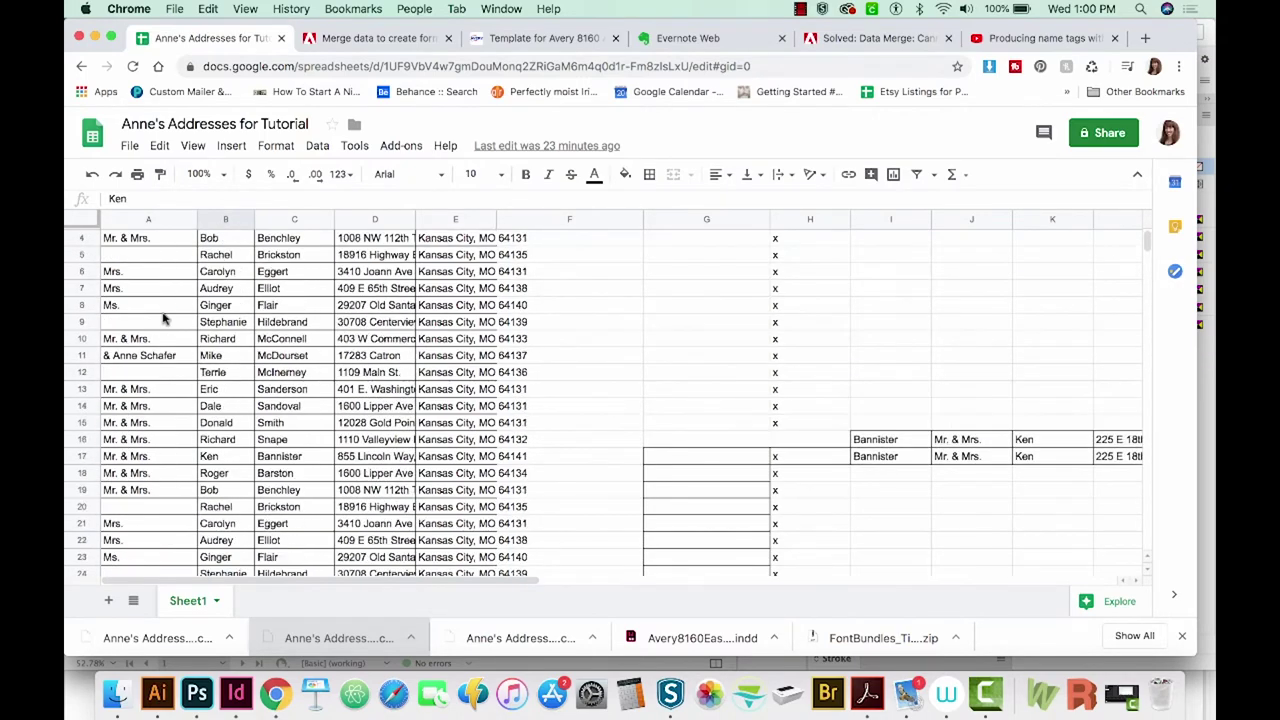
Step: Clear the stray x marks in columns G–K and the leftover copied addresses in L11:Q20
{"action": "left_click_drag", "start_coordinate": [683, 245], "coordinate": [1098, 600]}
{"action": "key", "text": "Delete"}
{"action": "scroll", "coordinate": [561, 369], "scroll_direction": "up", "scroll_amount": 2}
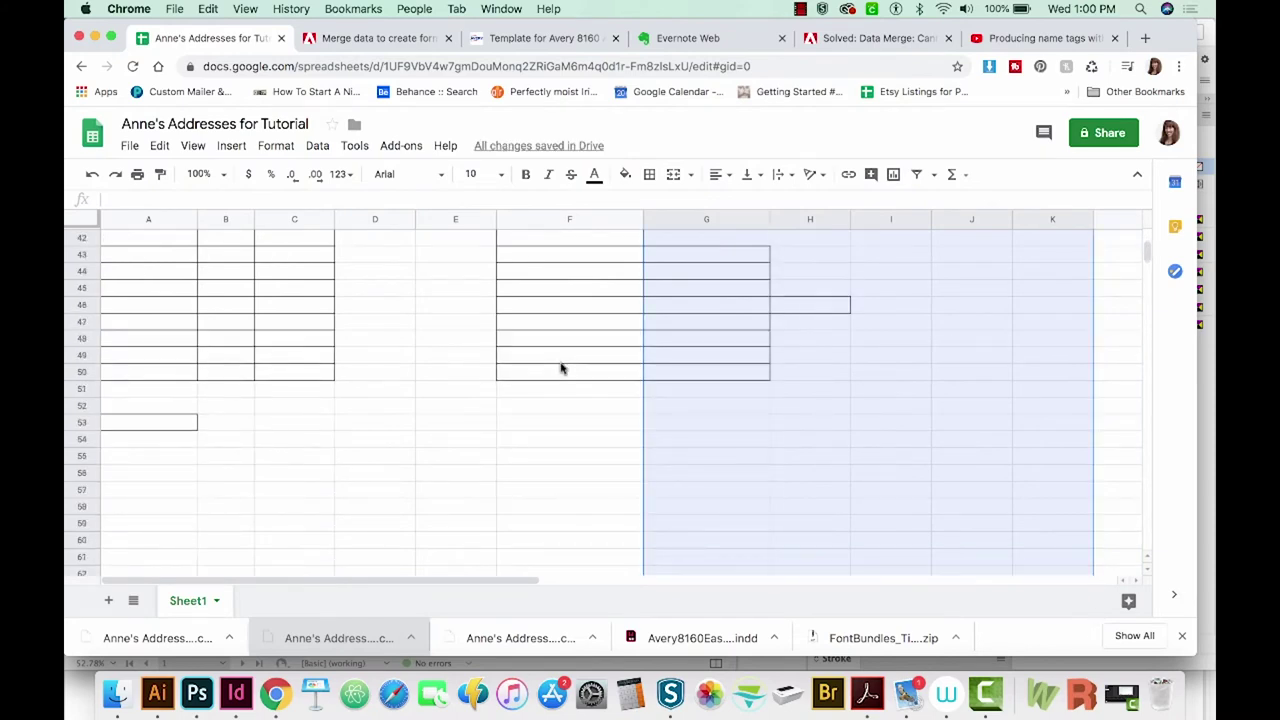
{"action": "scroll", "coordinate": [561, 369], "scroll_direction": "up", "scroll_amount": 10}
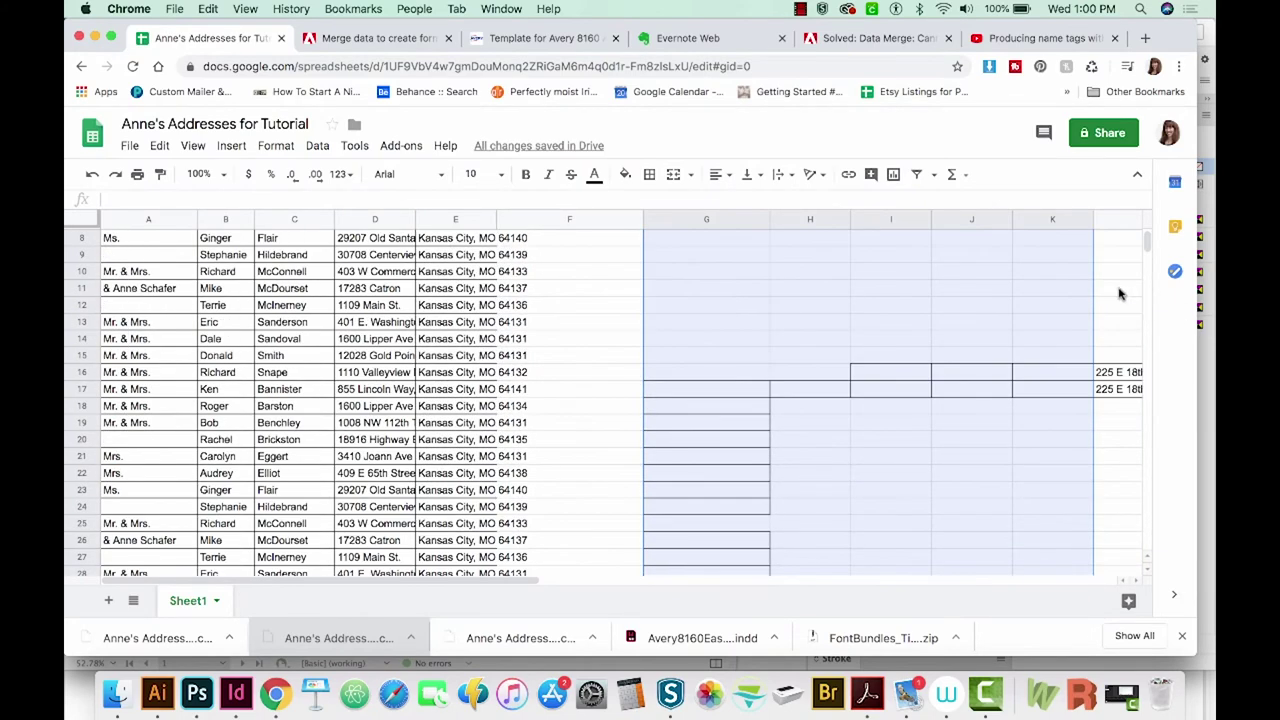
{"action": "left_click_drag", "start_coordinate": [1120, 290], "coordinate": [1077, 446]}
{"action": "key", "text": "Delete"}
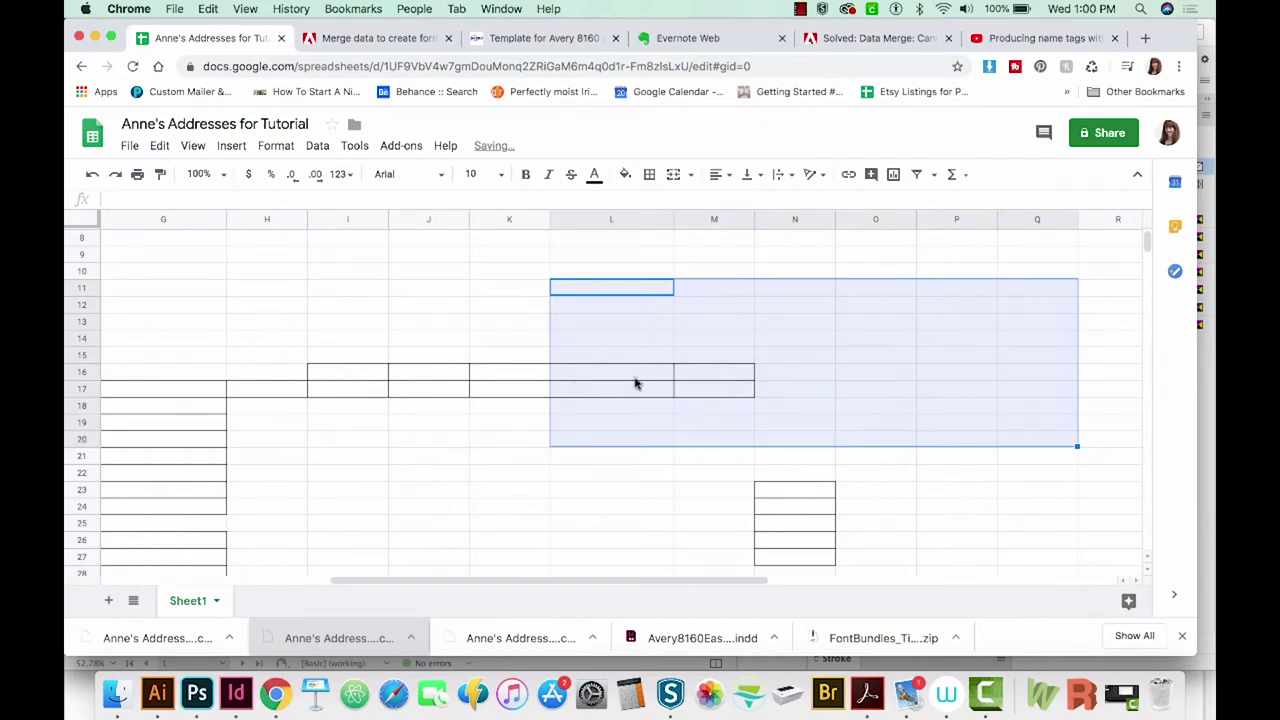
{"action": "scroll", "coordinate": [372, 352], "scroll_direction": "left", "scroll_amount": 6}
{"action": "scroll", "coordinate": [372, 352], "scroll_direction": "up", "scroll_amount": 3}
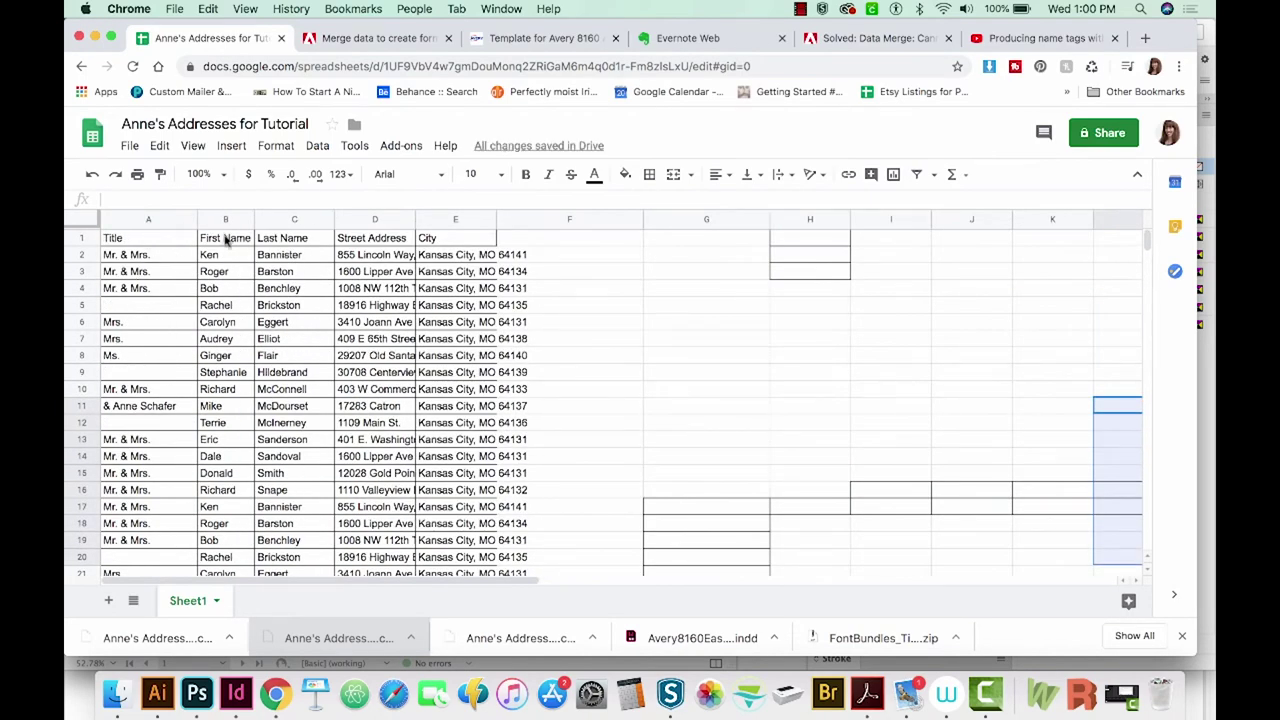
Step: Download the current sheet as a comma-separated values (.csv) file
{"action": "left_click", "coordinate": [129, 145]}
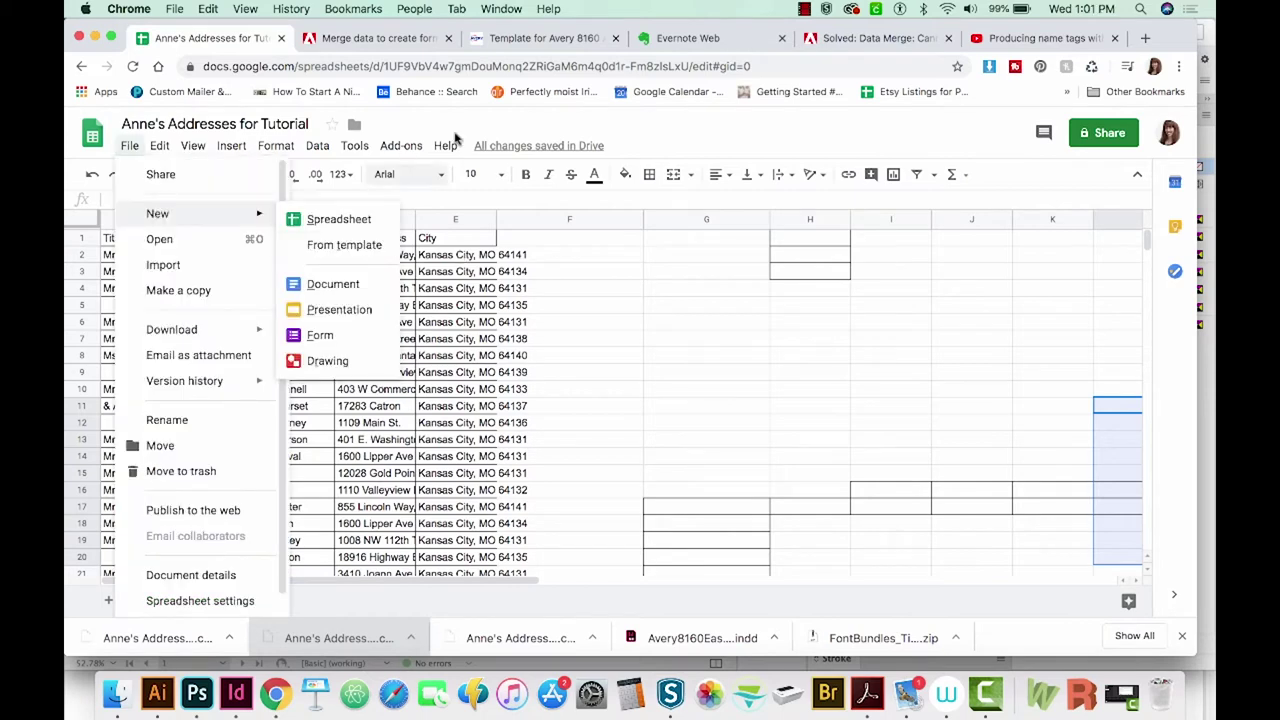
{"action": "mouse_move", "coordinate": [400, 145]}
{"action": "left_click", "coordinate": [572, 292]}
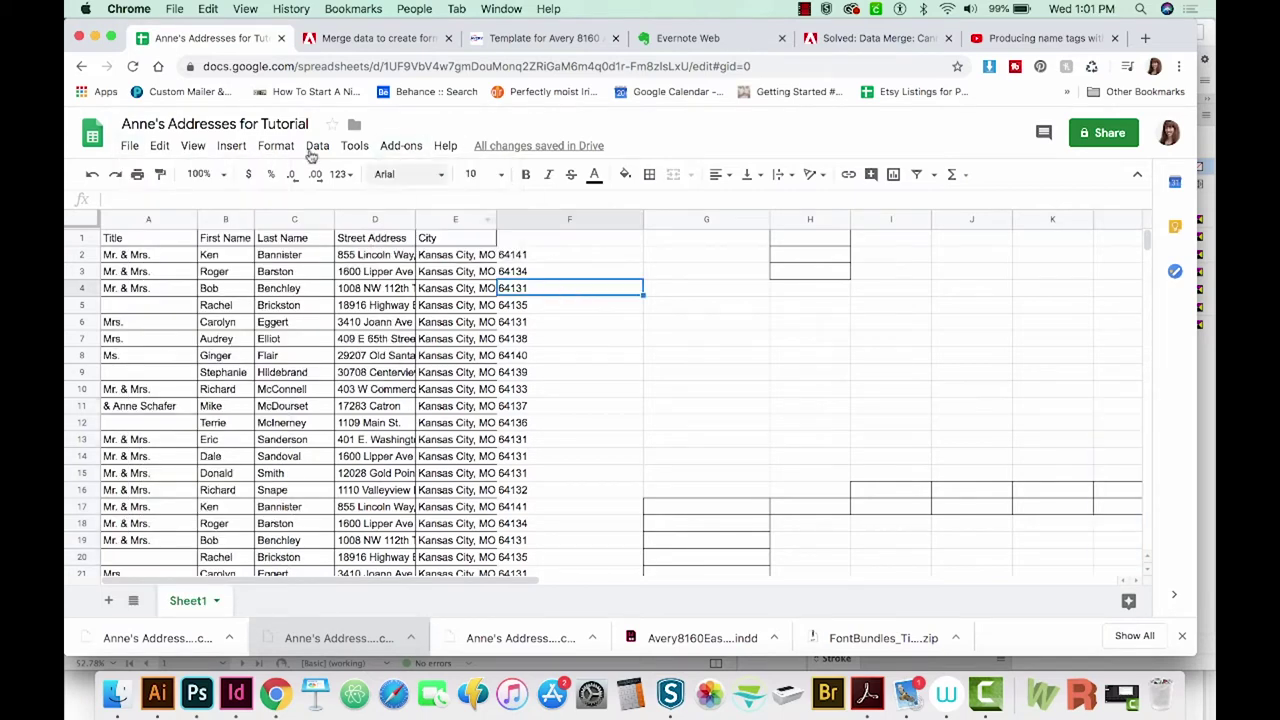
{"action": "left_click", "coordinate": [130, 146]}
{"action": "mouse_move", "coordinate": [205, 331]}
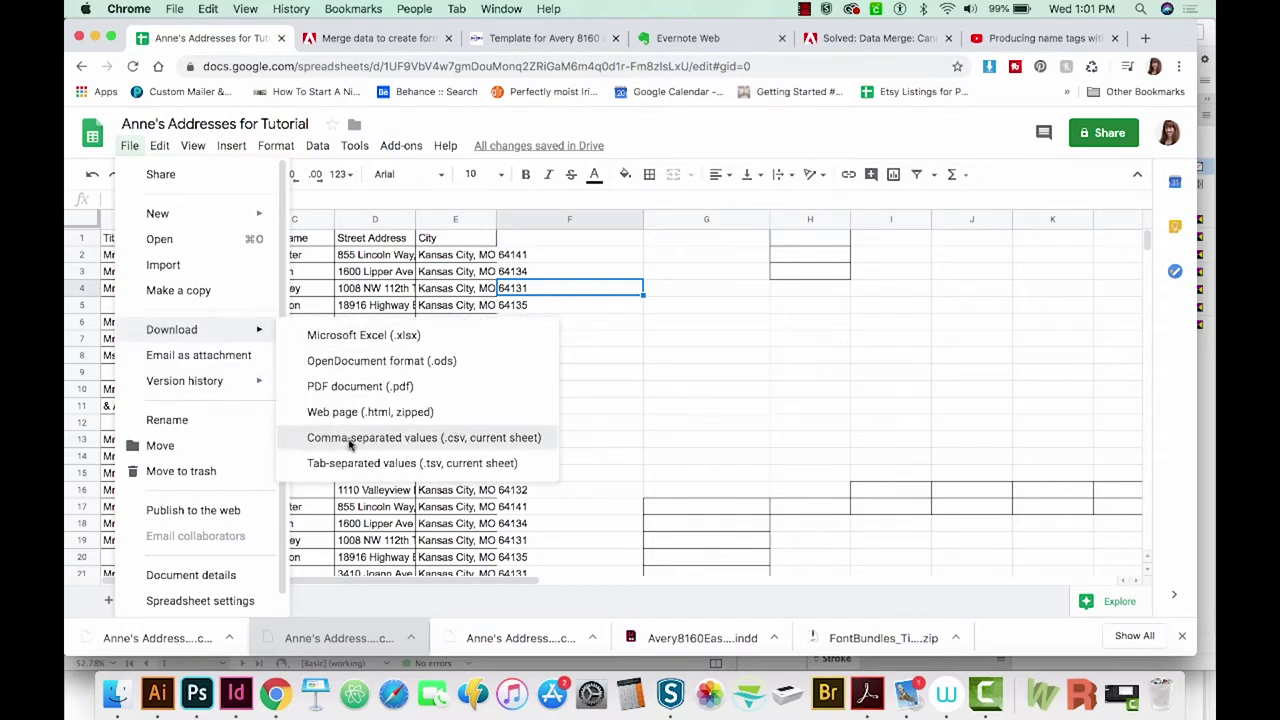
{"action": "left_click", "coordinate": [350, 440]}
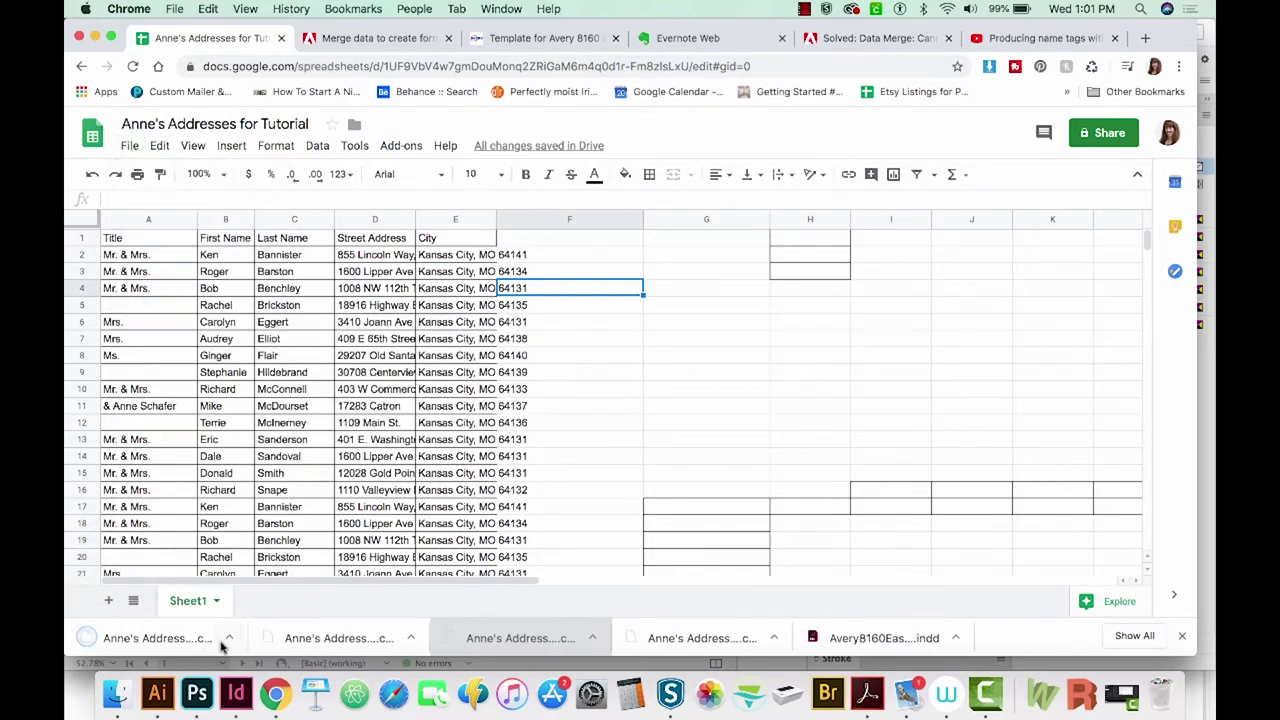
{"action": "left_click", "coordinate": [229, 638]}
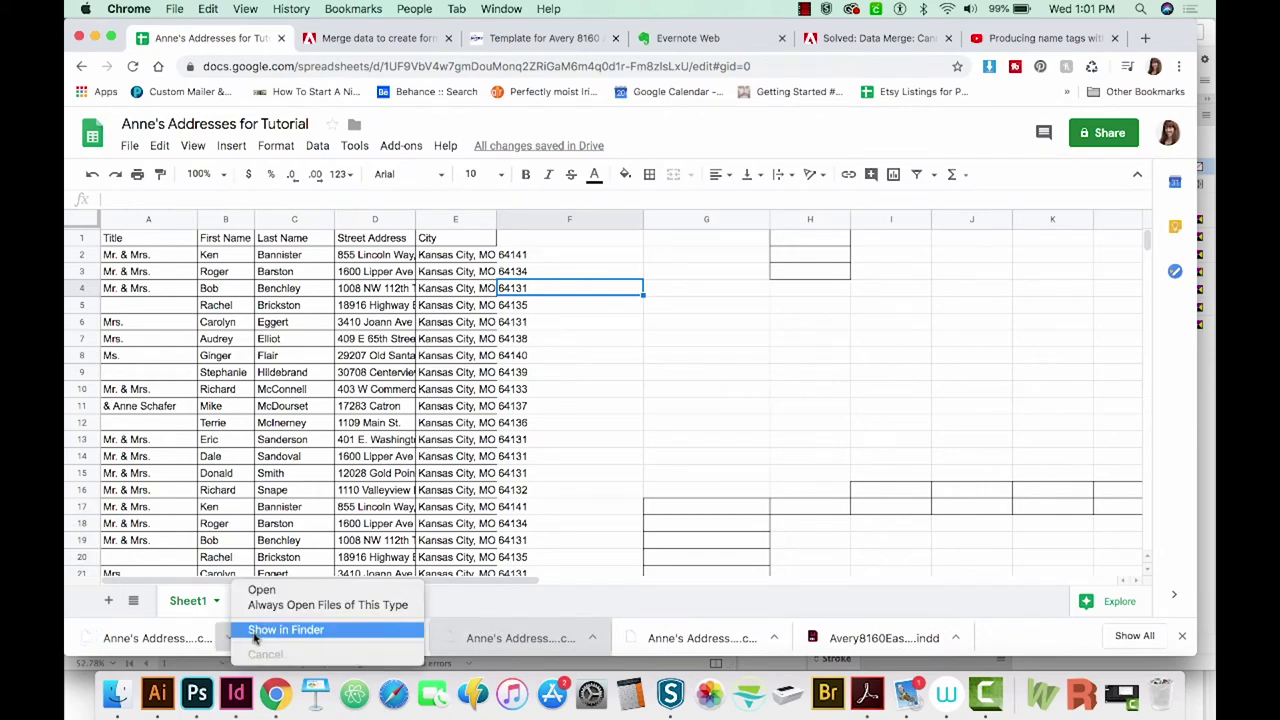
Step: Drag the downloaded CSV into the 'Data Merge for Envelope Labels in Adobe InDesign' folder, replacing the older copy
{"action": "left_click", "coordinate": [286, 630]}
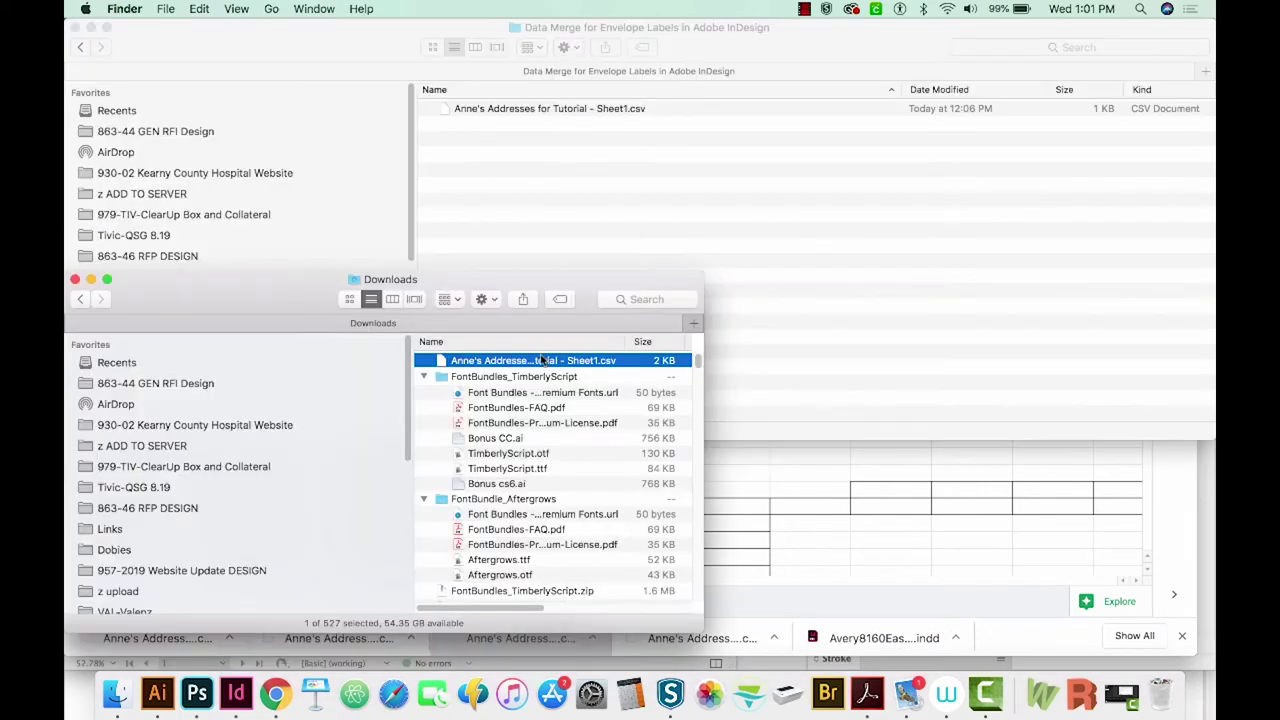
{"action": "left_click_drag", "start_coordinate": [540, 360], "coordinate": [635, 206]}
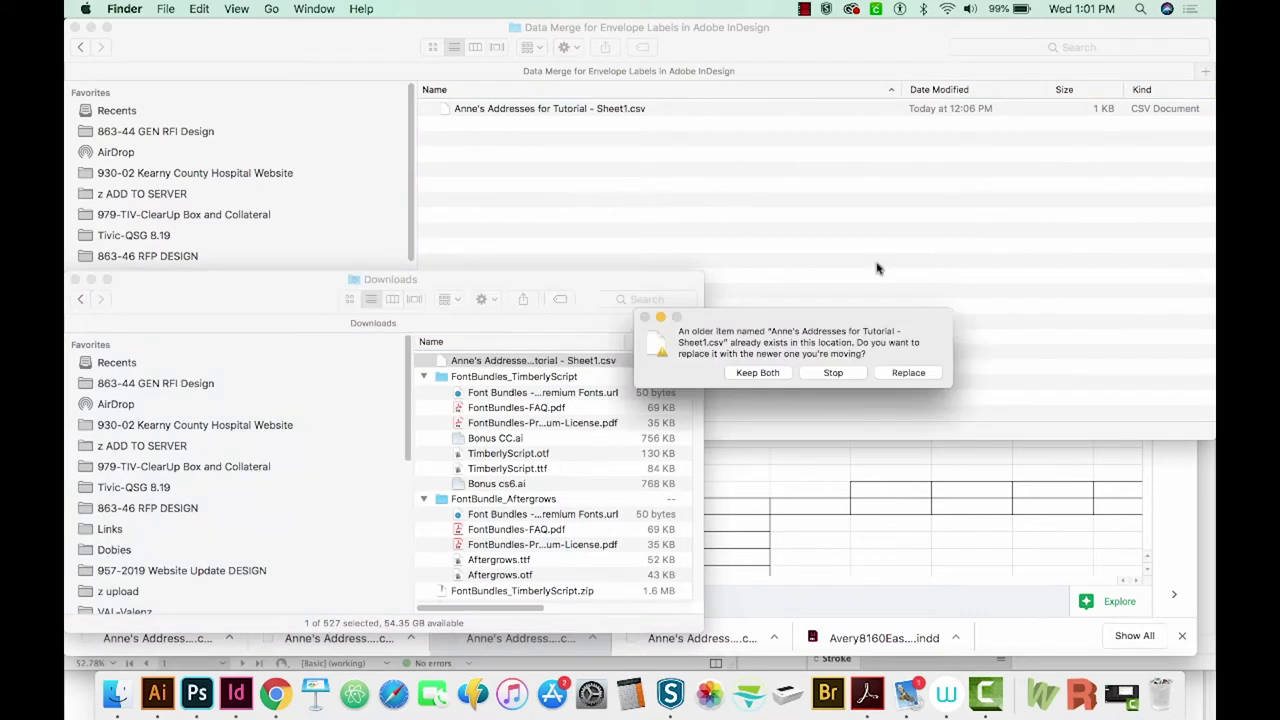
{"action": "left_click", "coordinate": [908, 373]}
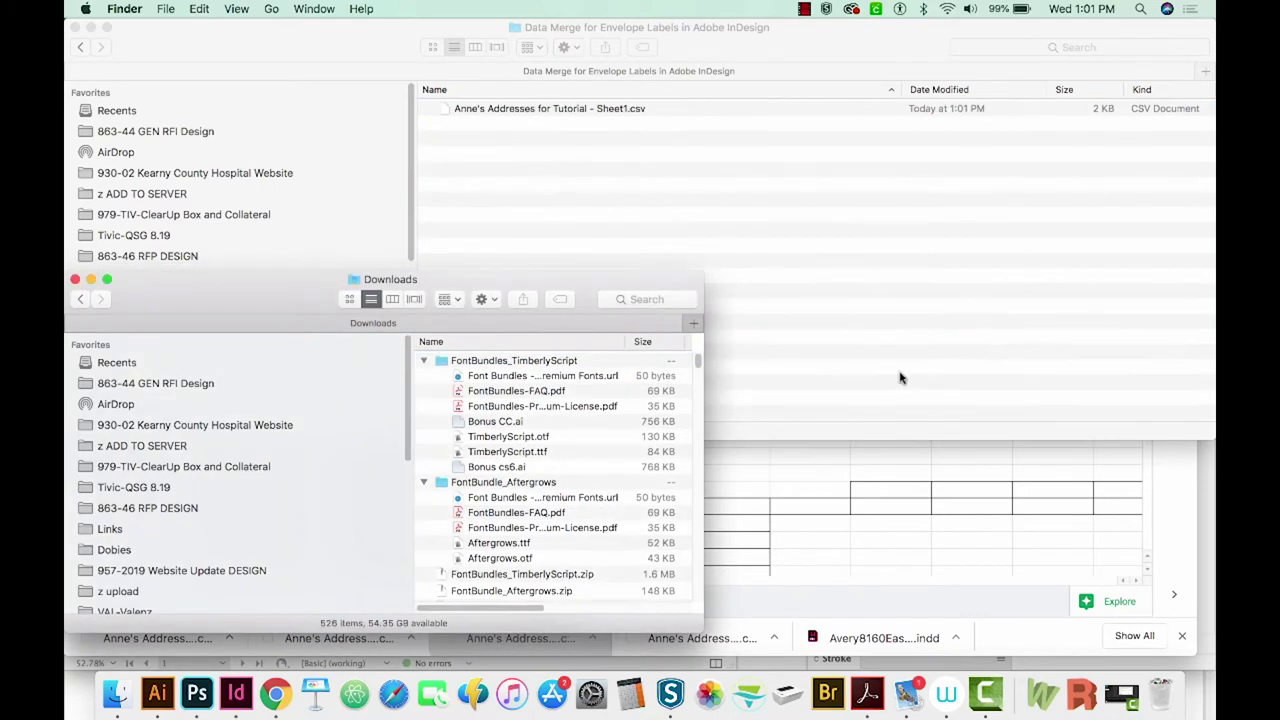
{"action": "left_click", "coordinate": [657, 160]}
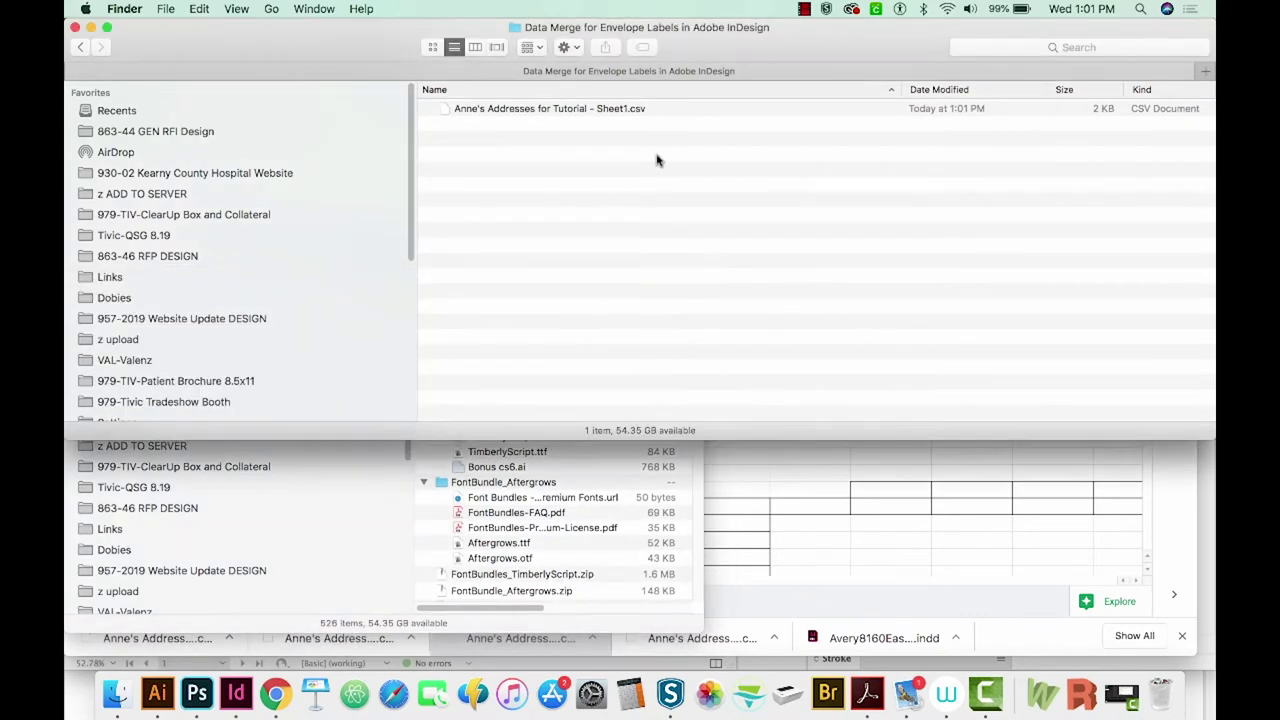
Step: Google 'avery 8160 template' and open Avery's Template 8160 address label page
{"action": "key", "text": "super+Tab"}
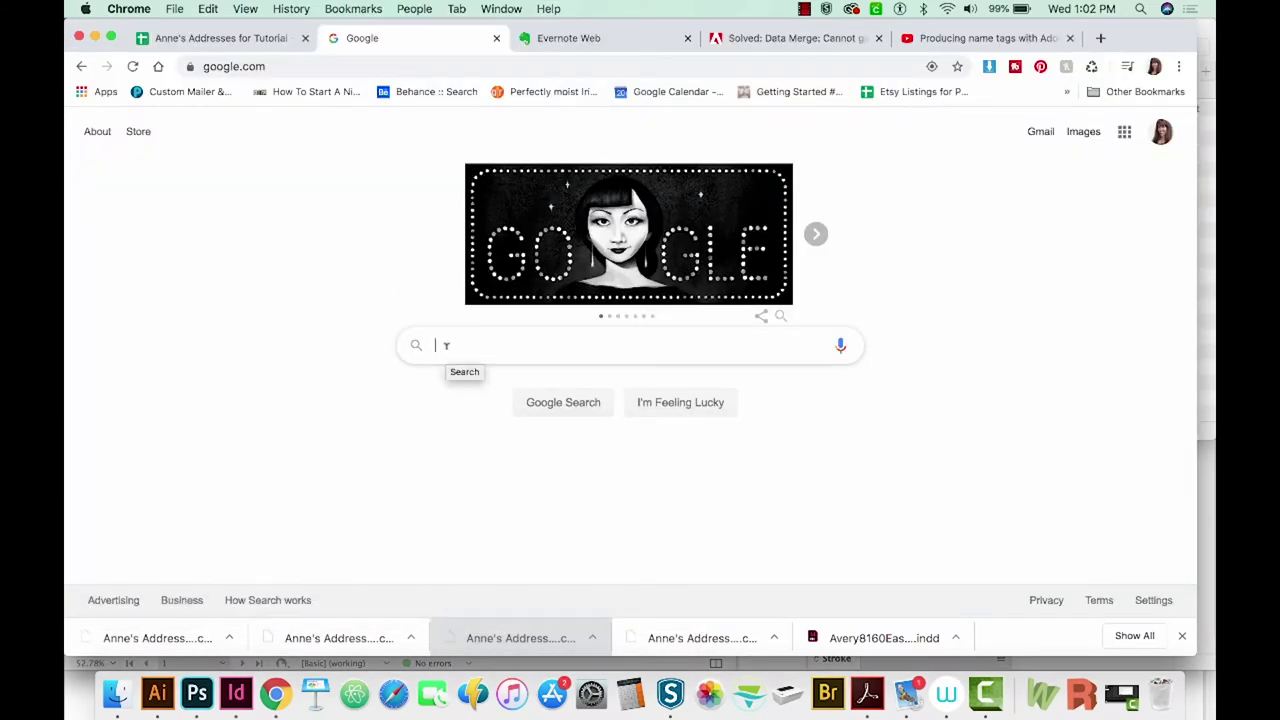
{"action": "type", "text": "Avery 8160"}
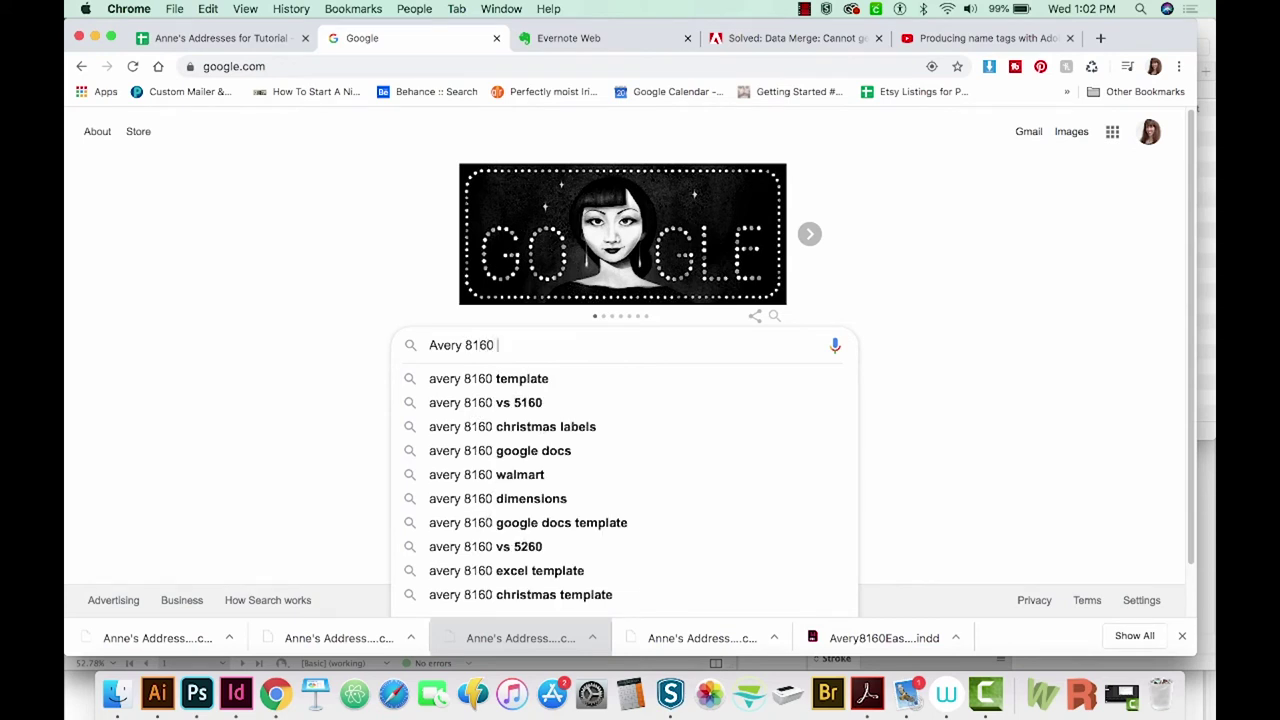
{"action": "key", "text": "Down"}
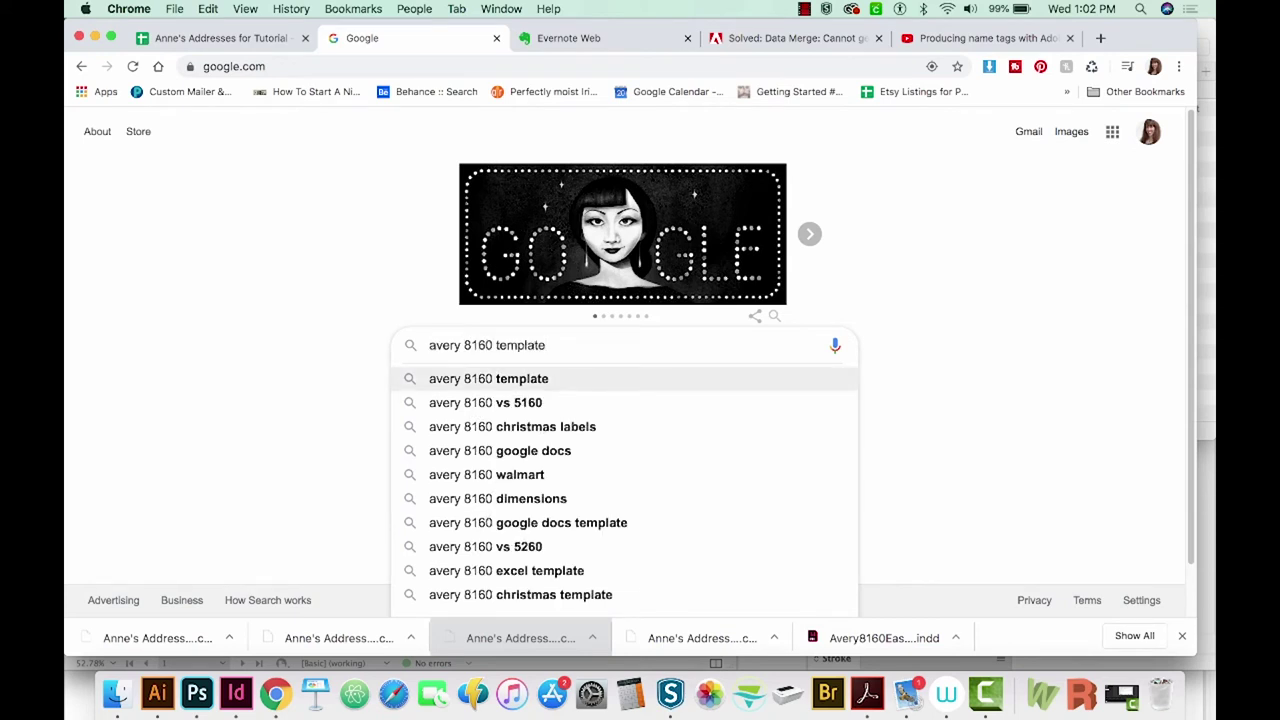
{"action": "key", "text": "Return"}
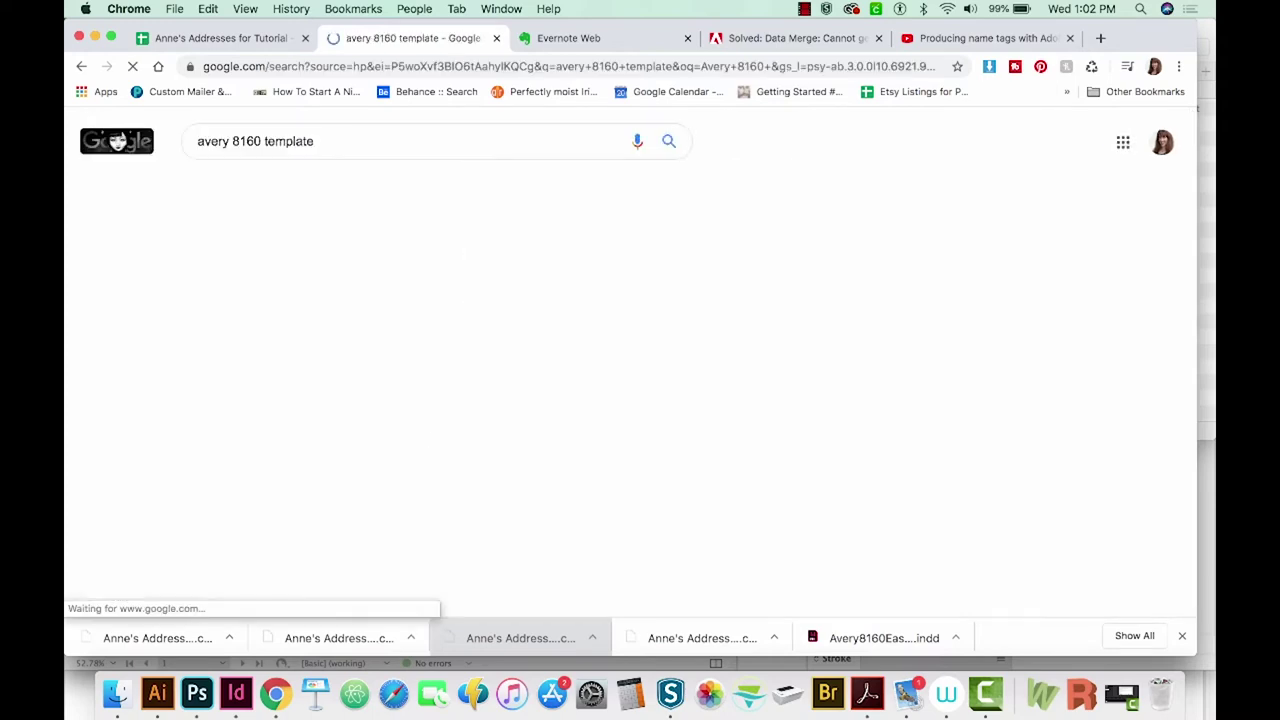
{"action": "scroll", "coordinate": [563, 492], "scroll_direction": "down", "scroll_amount": 3}
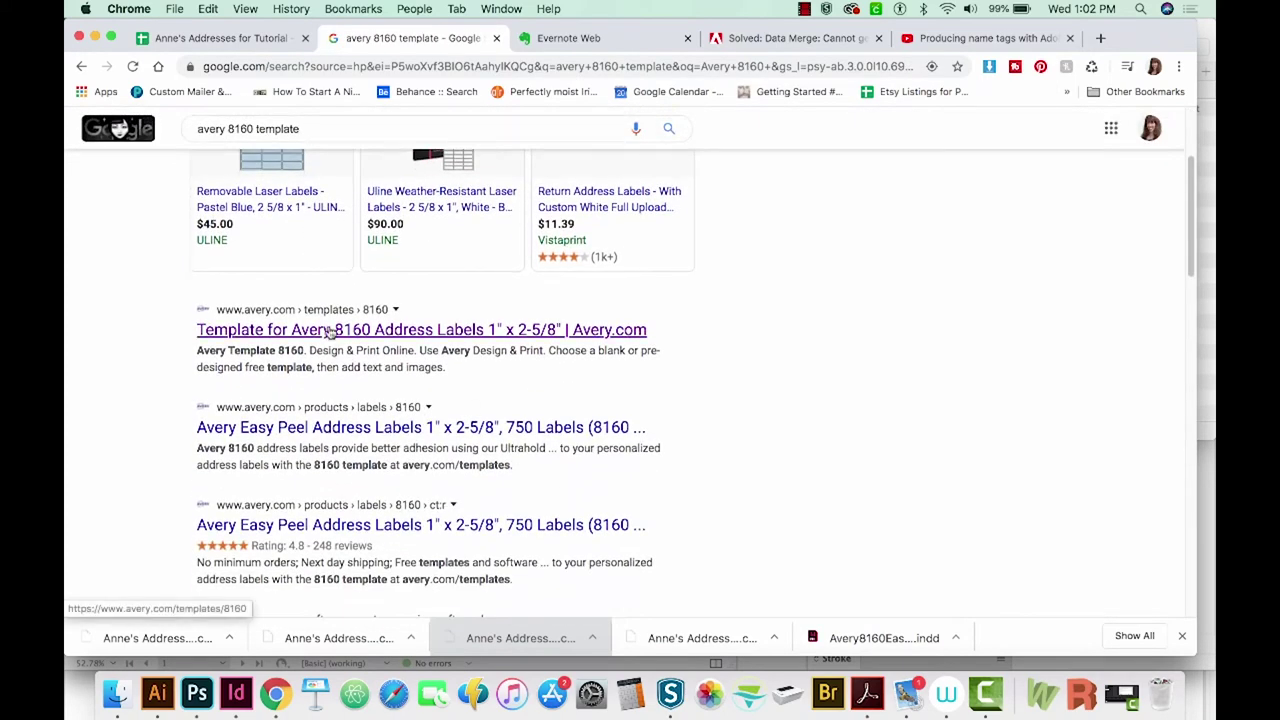
{"action": "left_click", "coordinate": [330, 333]}
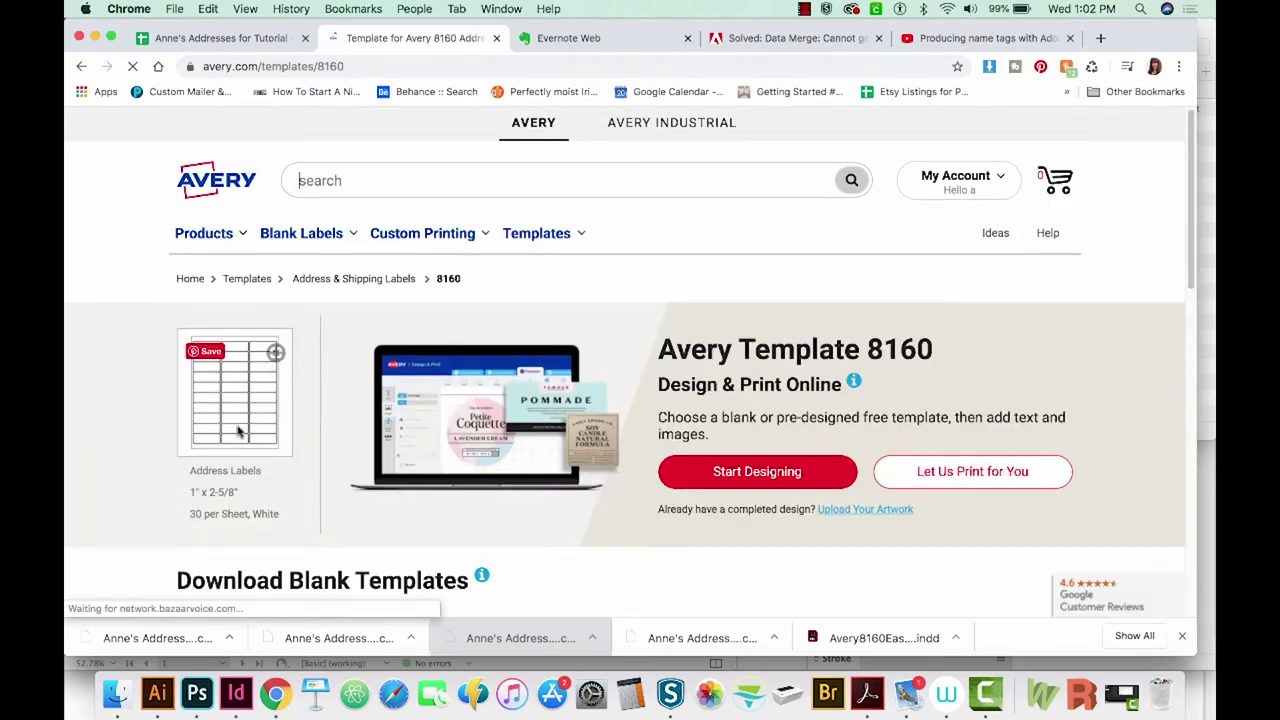
Step: Download the blank Adobe InDesign (.indd) Avery 8160 Easy Peel template and open it in InDesign
{"action": "scroll", "coordinate": [193, 377], "scroll_direction": "down", "scroll_amount": 2}
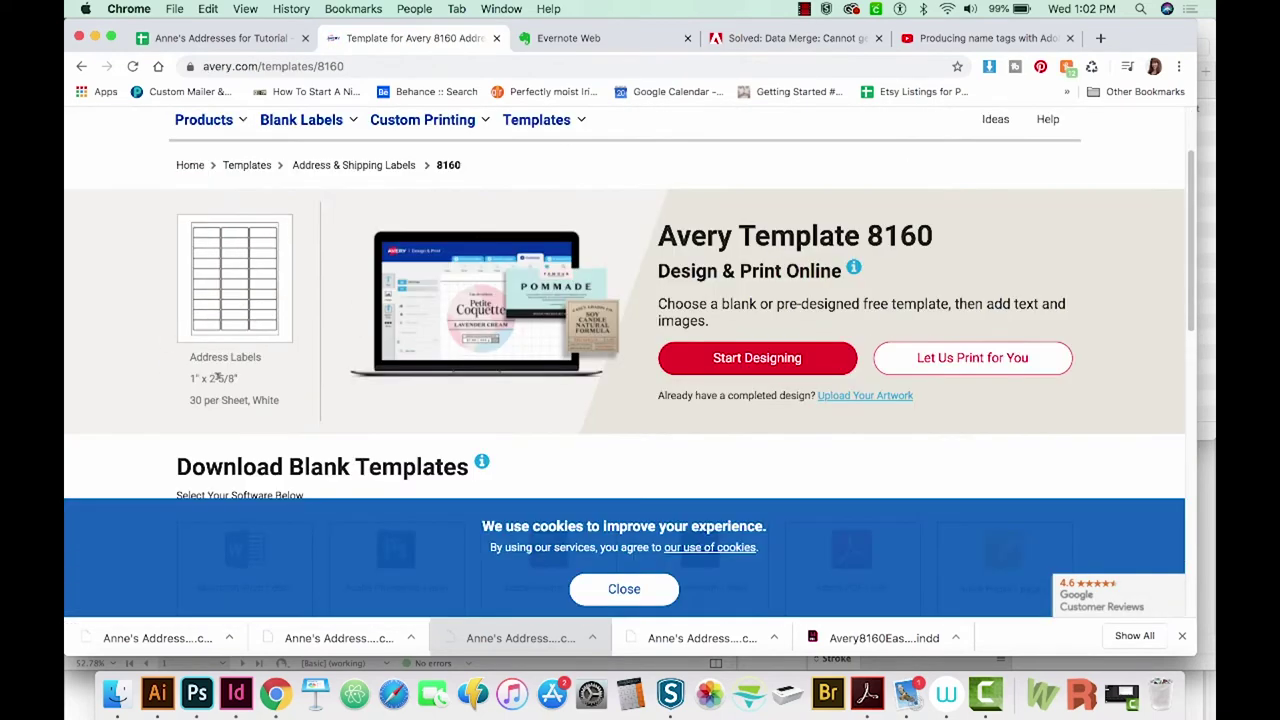
{"action": "scroll", "coordinate": [240, 385], "scroll_direction": "down", "scroll_amount": 1}
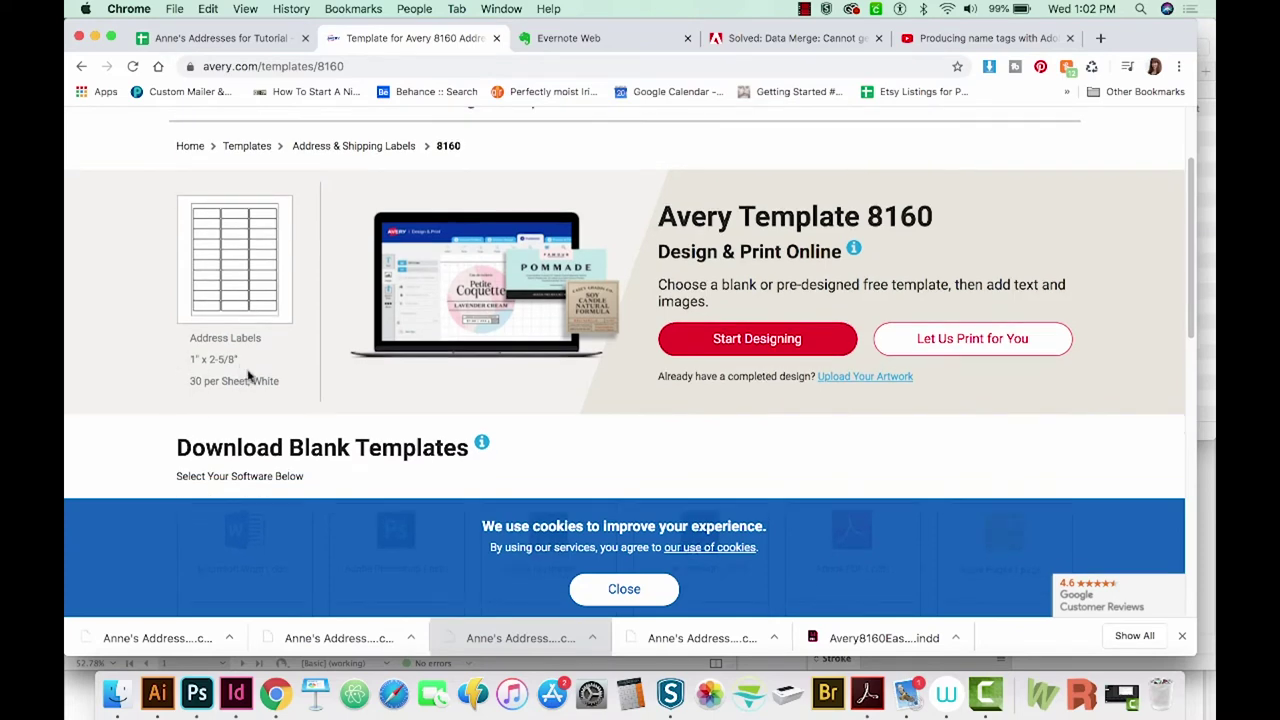
{"action": "scroll", "coordinate": [249, 375], "scroll_direction": "down", "scroll_amount": 5}
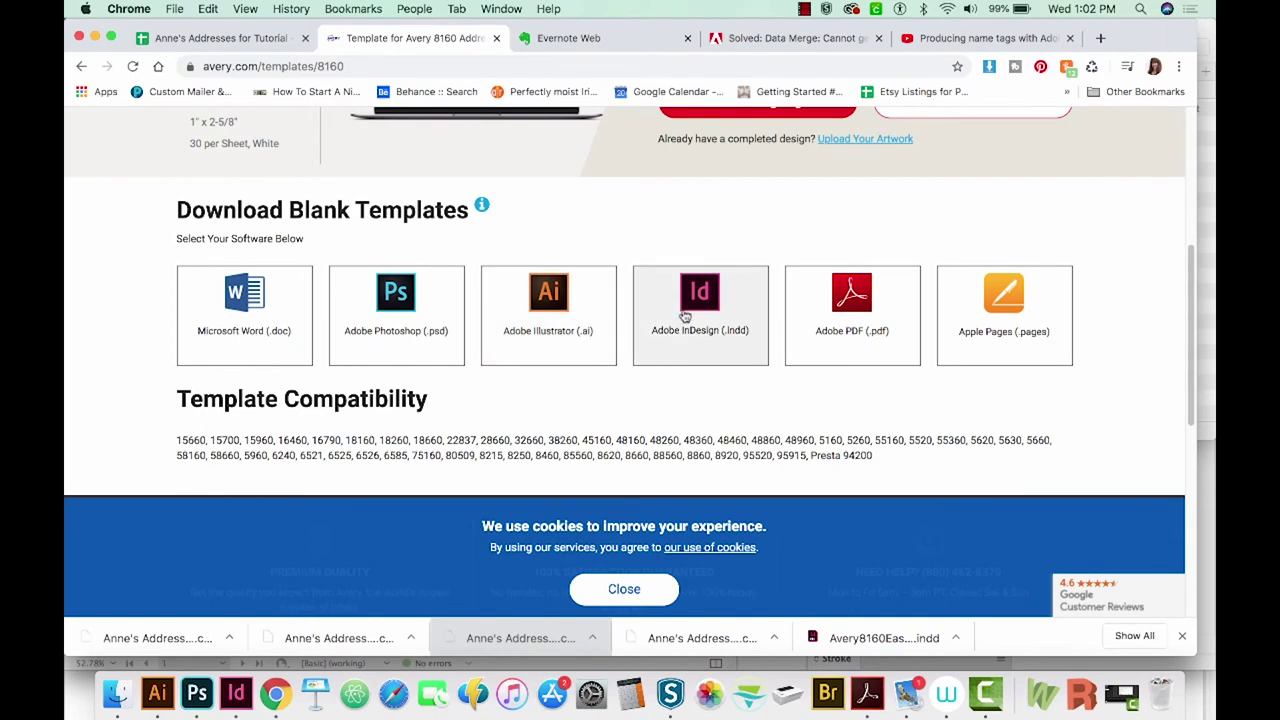
{"action": "left_click", "coordinate": [703, 303]}
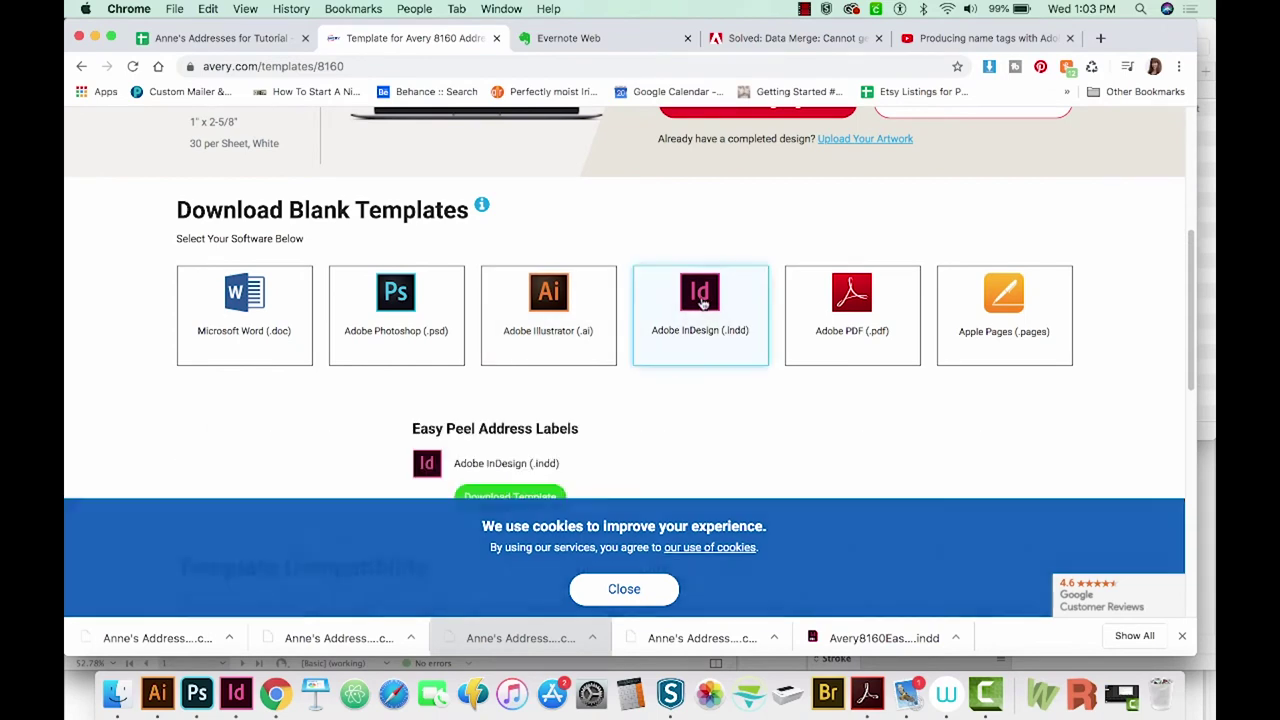
{"action": "scroll", "coordinate": [622, 370], "scroll_direction": "down", "scroll_amount": 2}
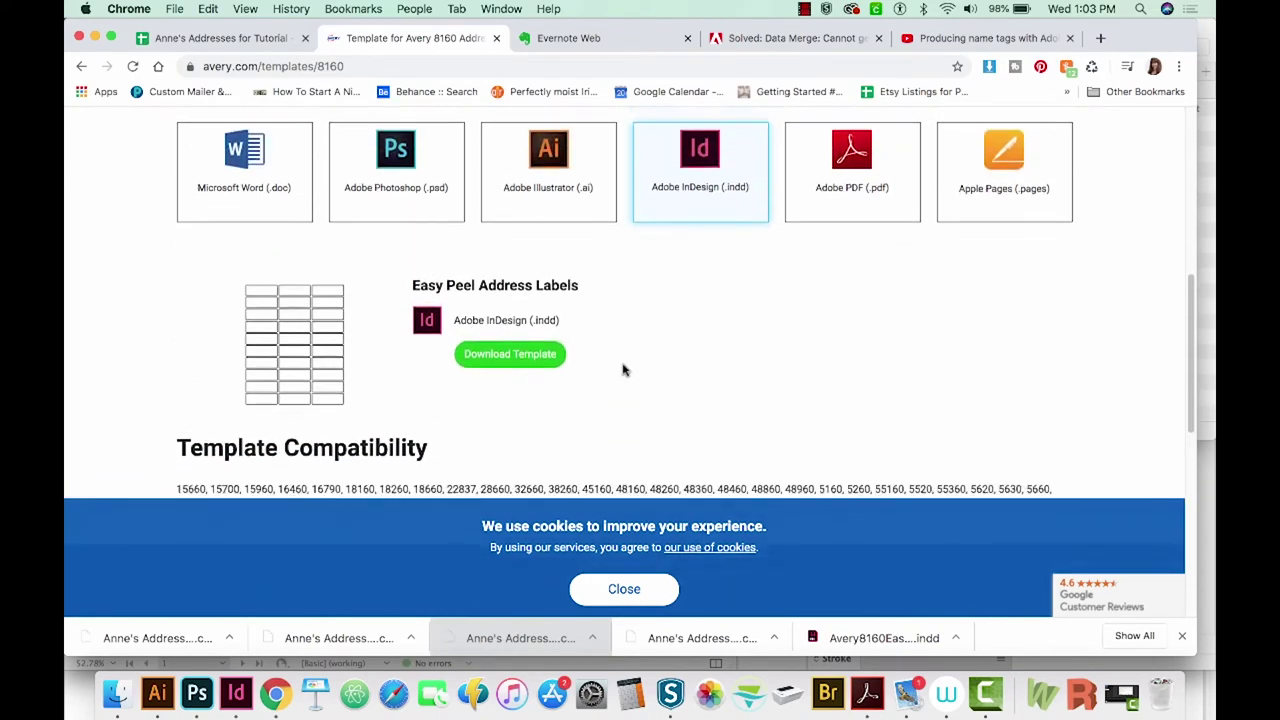
{"action": "scroll", "coordinate": [560, 360], "scroll_direction": "up", "scroll_amount": 1}
{"action": "left_click", "coordinate": [505, 350]}
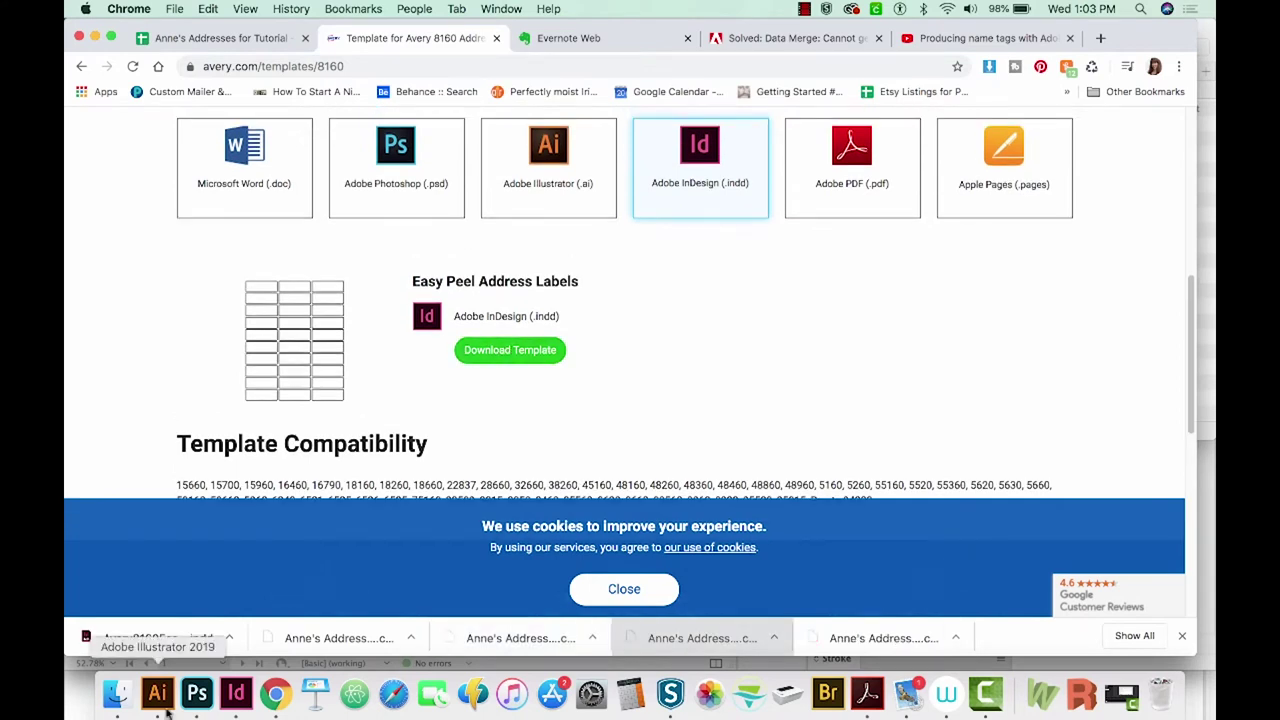
{"action": "left_click", "coordinate": [229, 640]}
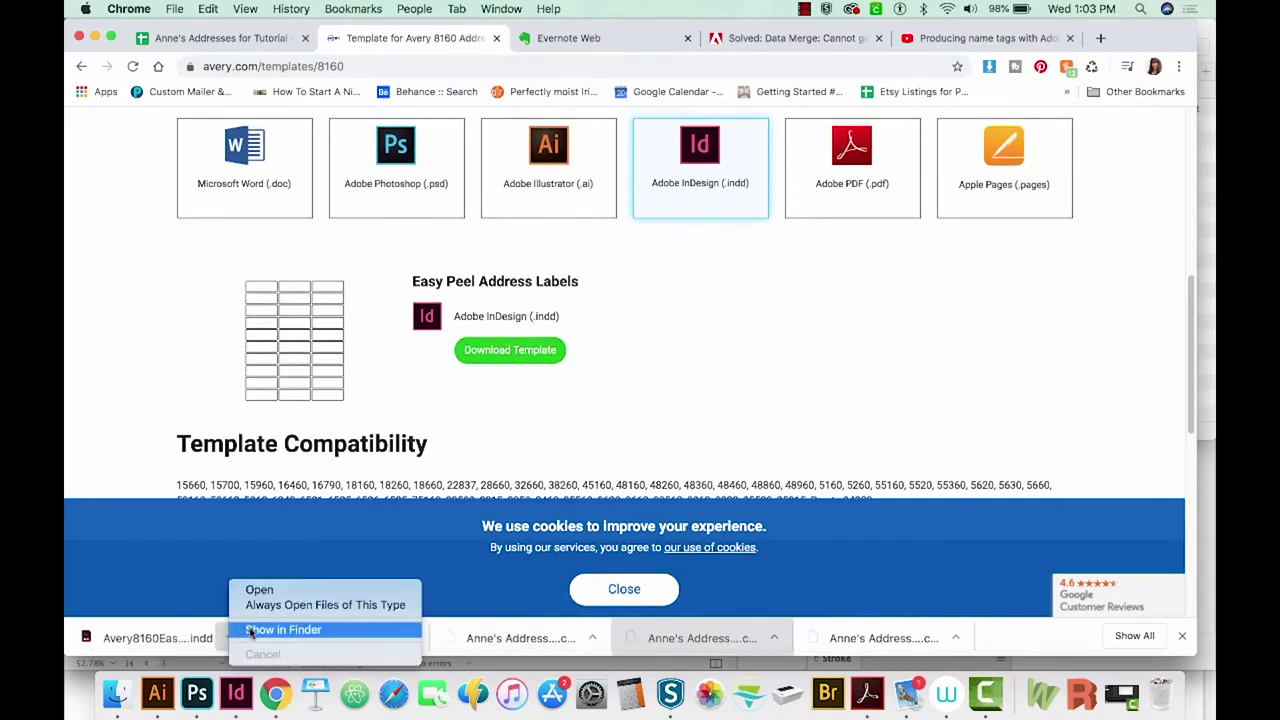
{"action": "left_click", "coordinate": [283, 629]}
{"action": "key", "text": "super+o"}
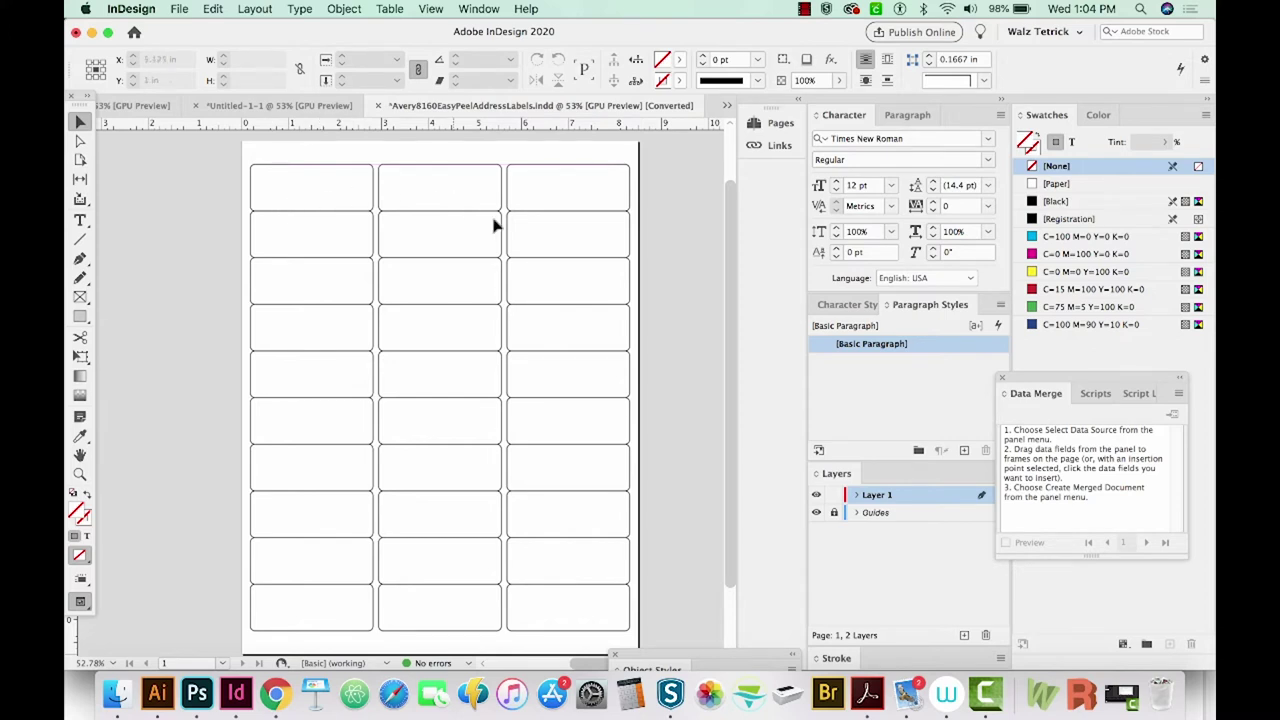
Step: Zoom in on the template's top-left labels, check Avery's page again, and start a new document
{"action": "key", "text": "z"}
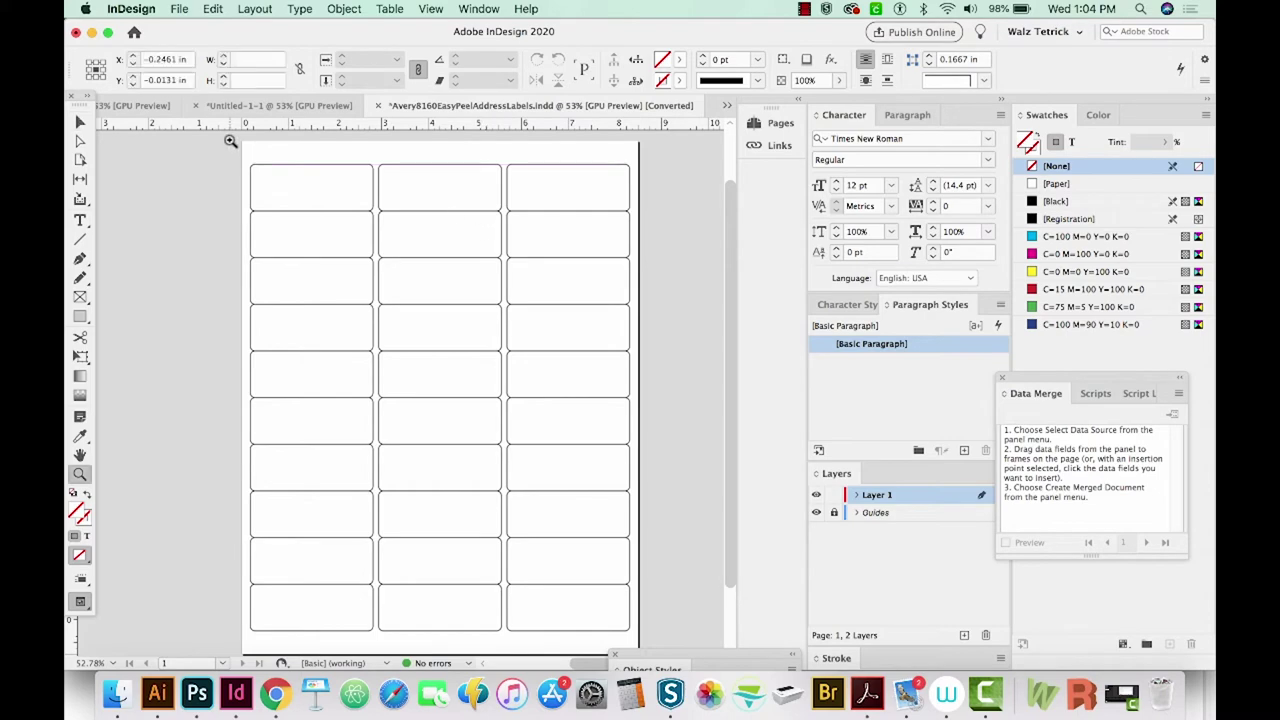
{"action": "left_click_drag", "start_coordinate": [232, 141], "coordinate": [424, 275]}
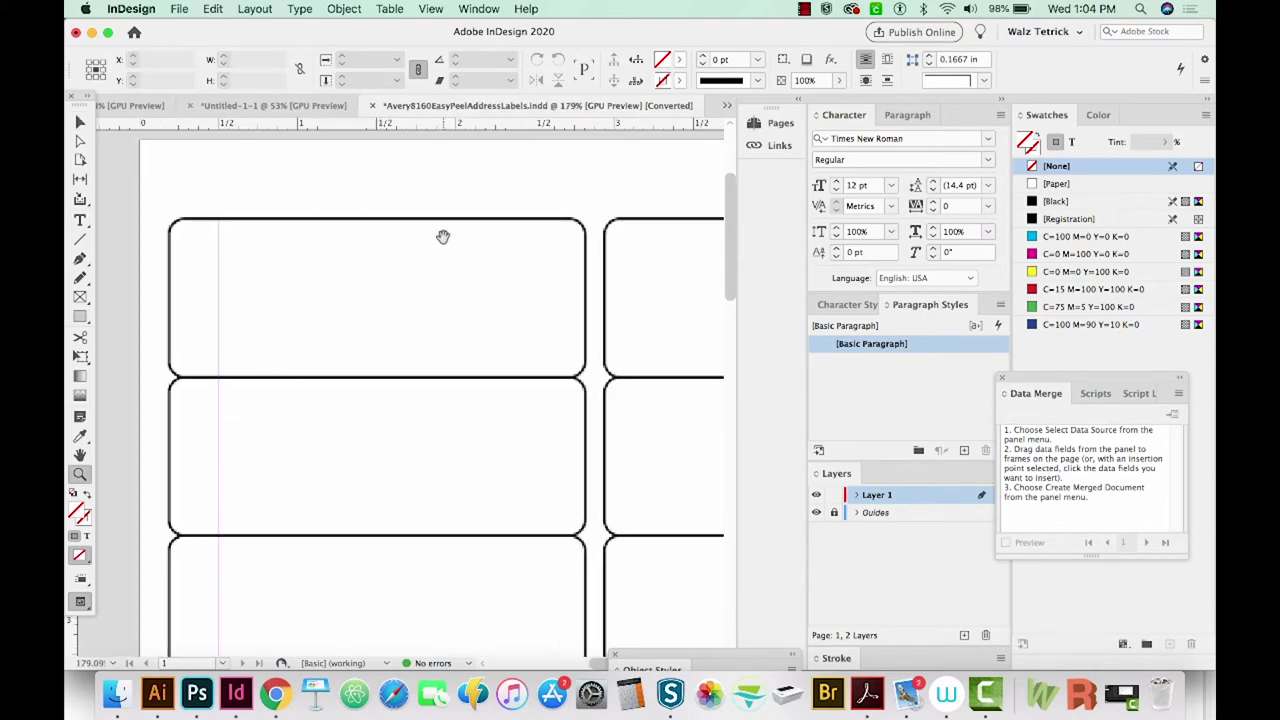
{"action": "left_click", "coordinate": [275, 692]}
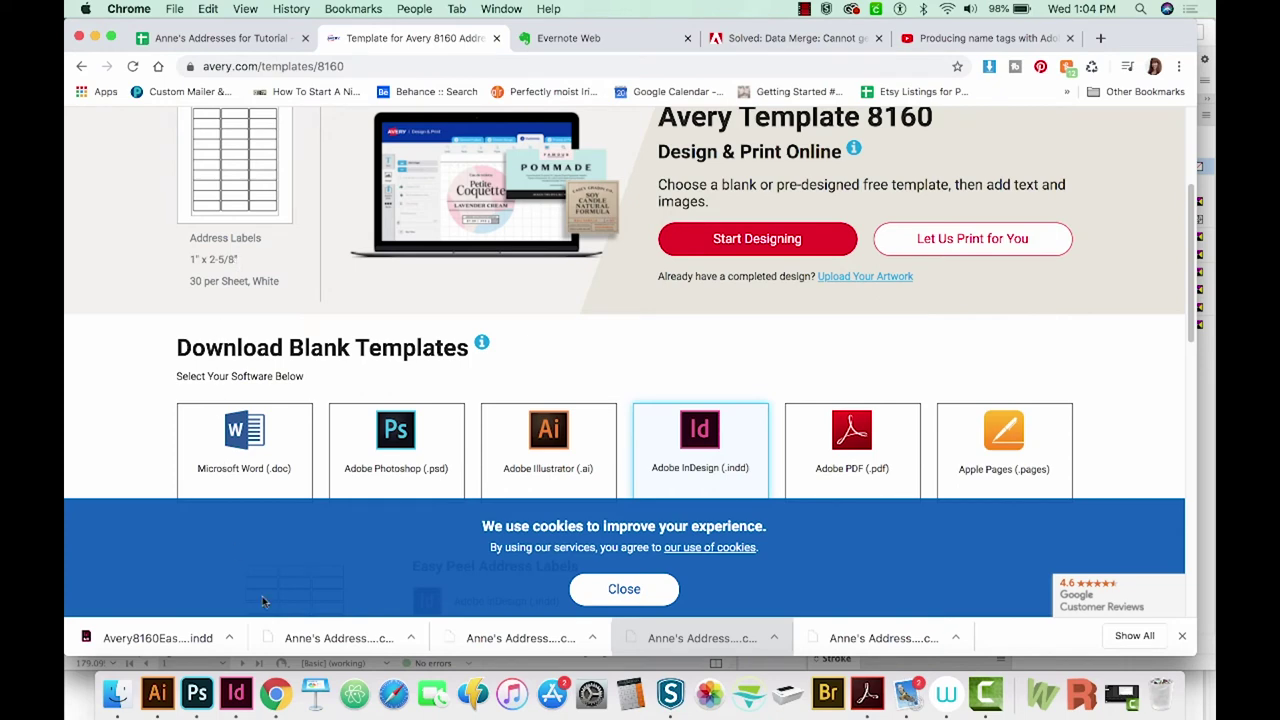
{"action": "left_click", "coordinate": [236, 692]}
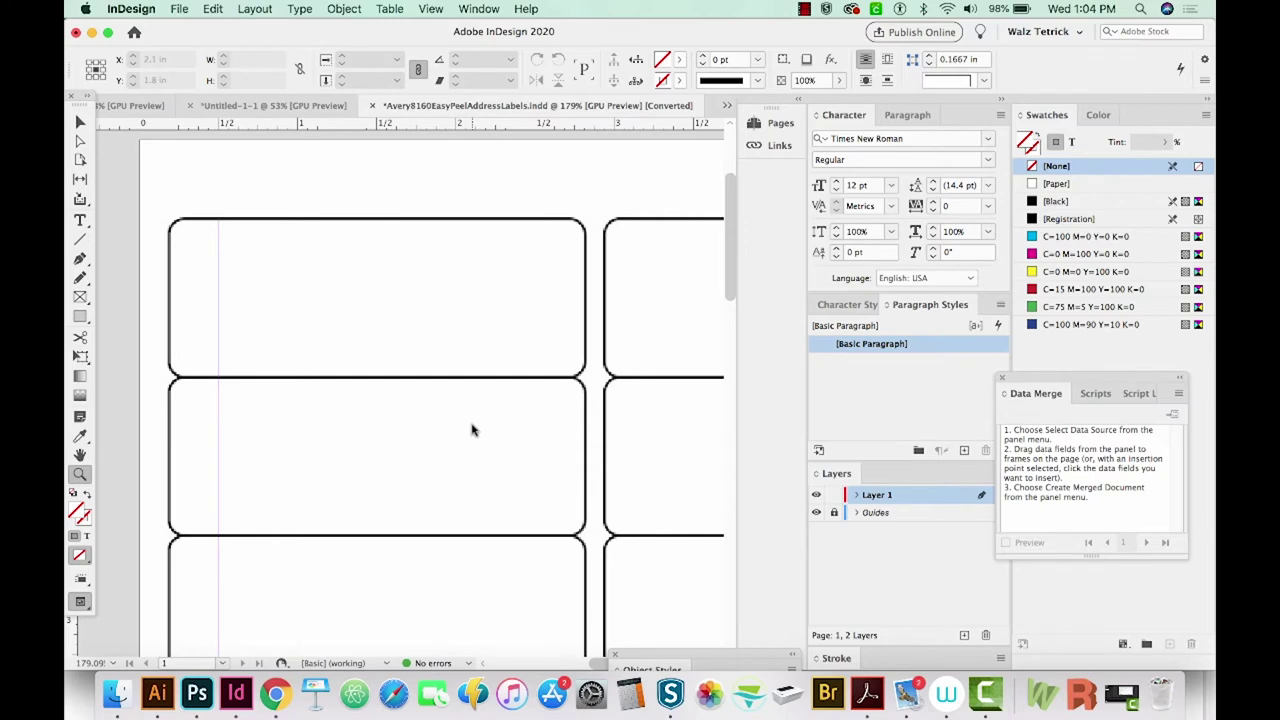
{"action": "key", "text": "super+n"}
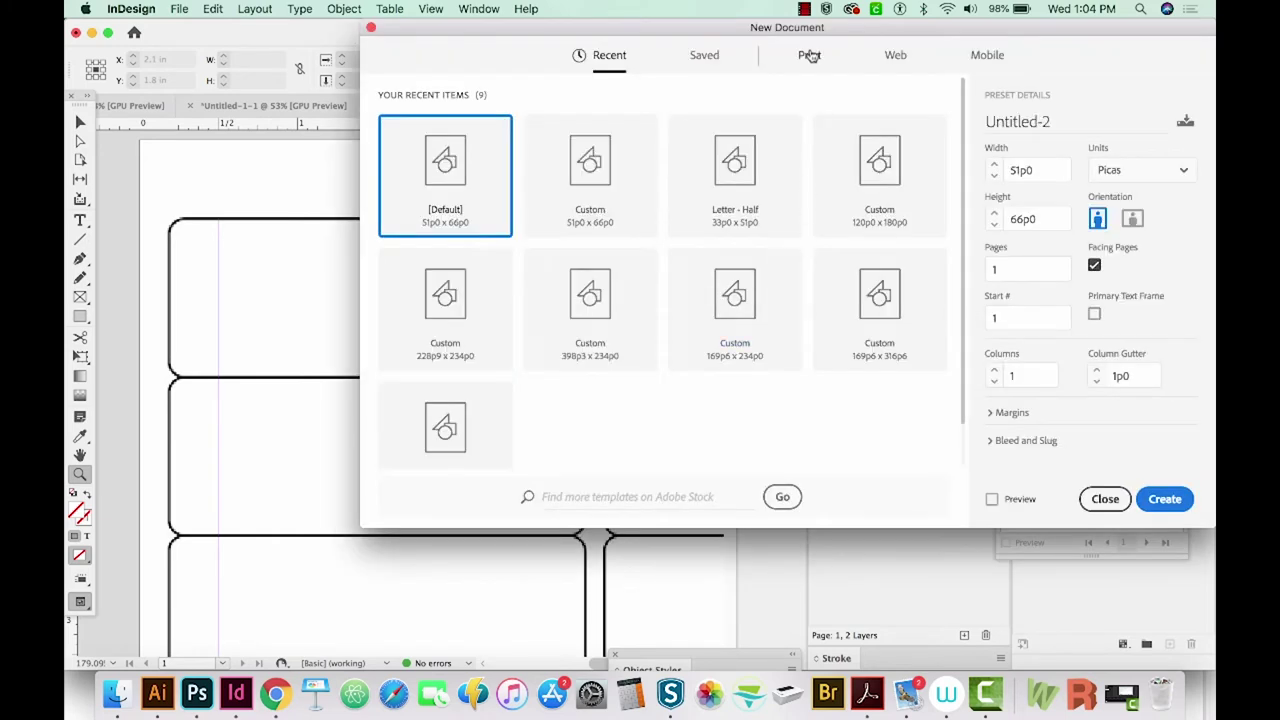
Step: Create a Letter-size print document (51p0 x 66p0) with Facing Pages turned off
{"action": "left_click", "coordinate": [810, 56]}
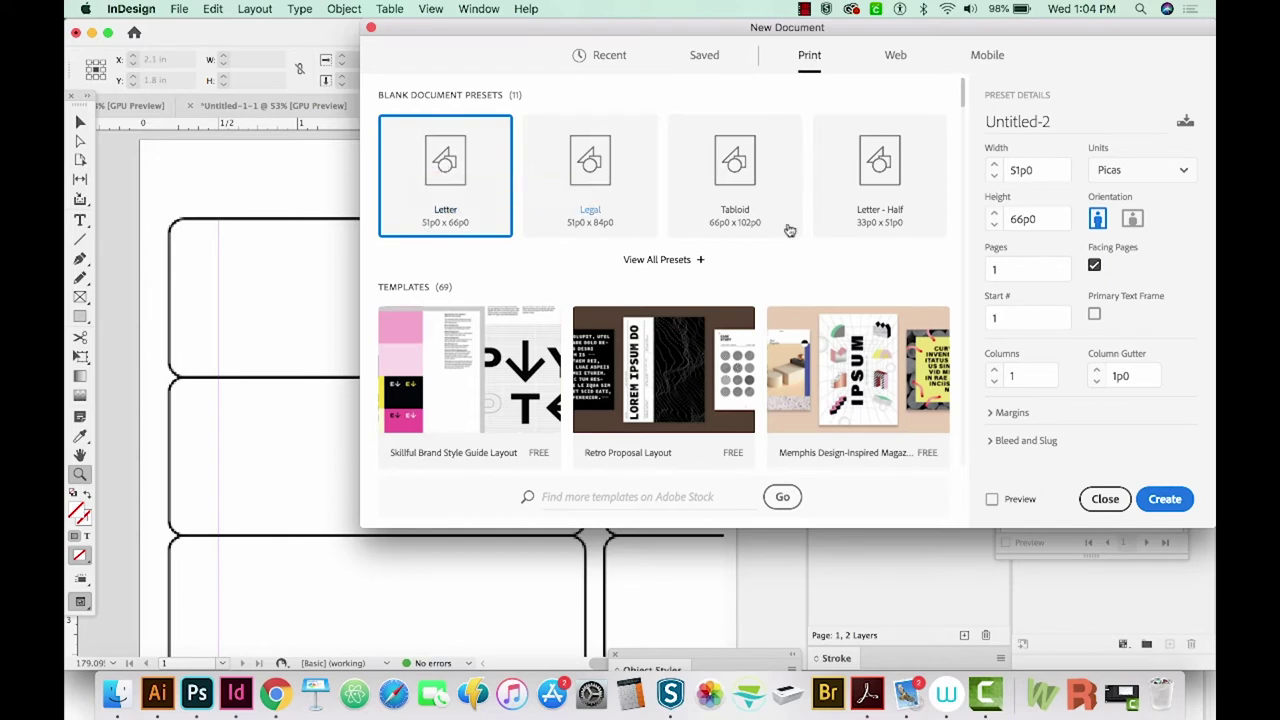
{"action": "left_click", "coordinate": [1095, 267]}
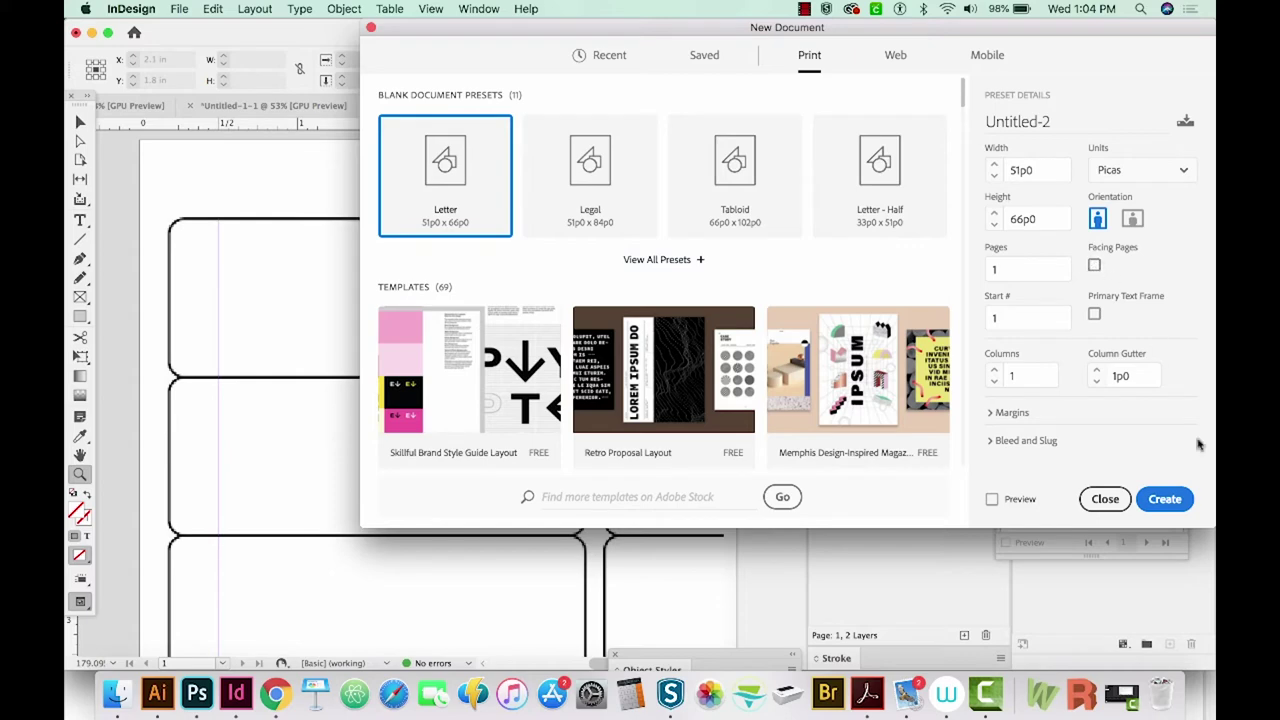
{"action": "left_click", "coordinate": [1165, 499]}
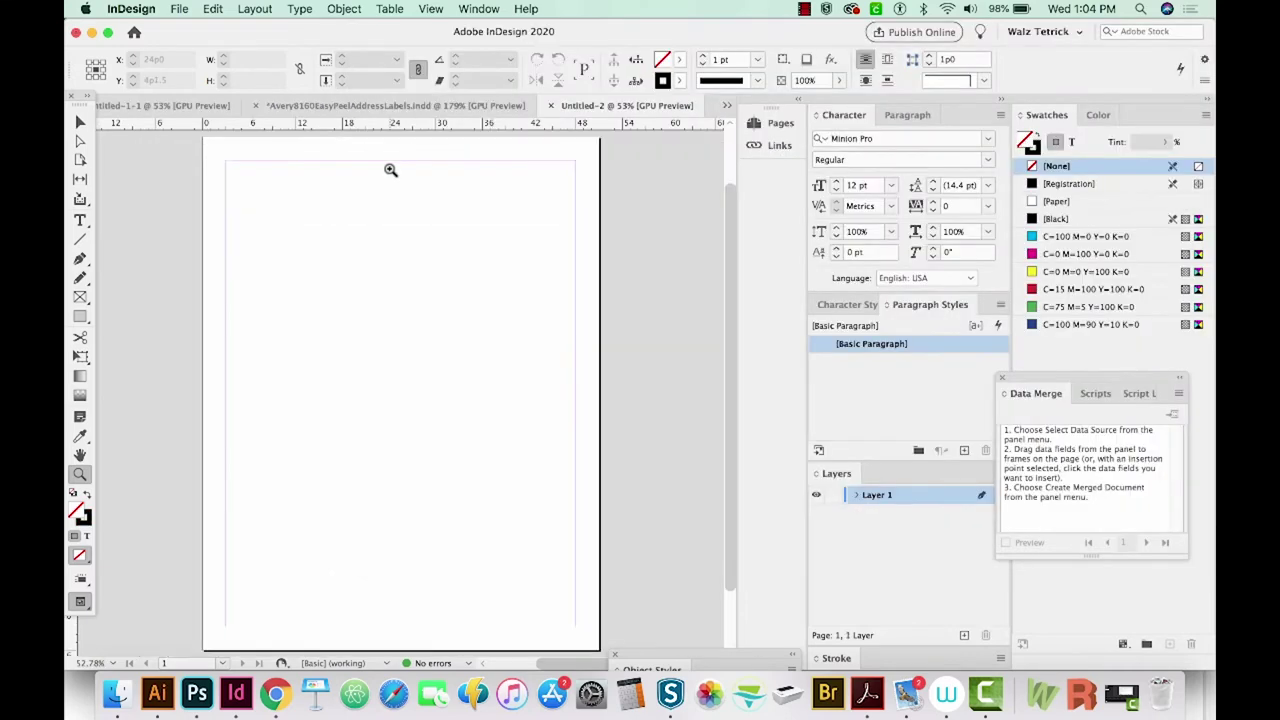
Step: Draw a text frame at the page's top-left and set both rulers to inches
{"action": "key", "text": "t"}
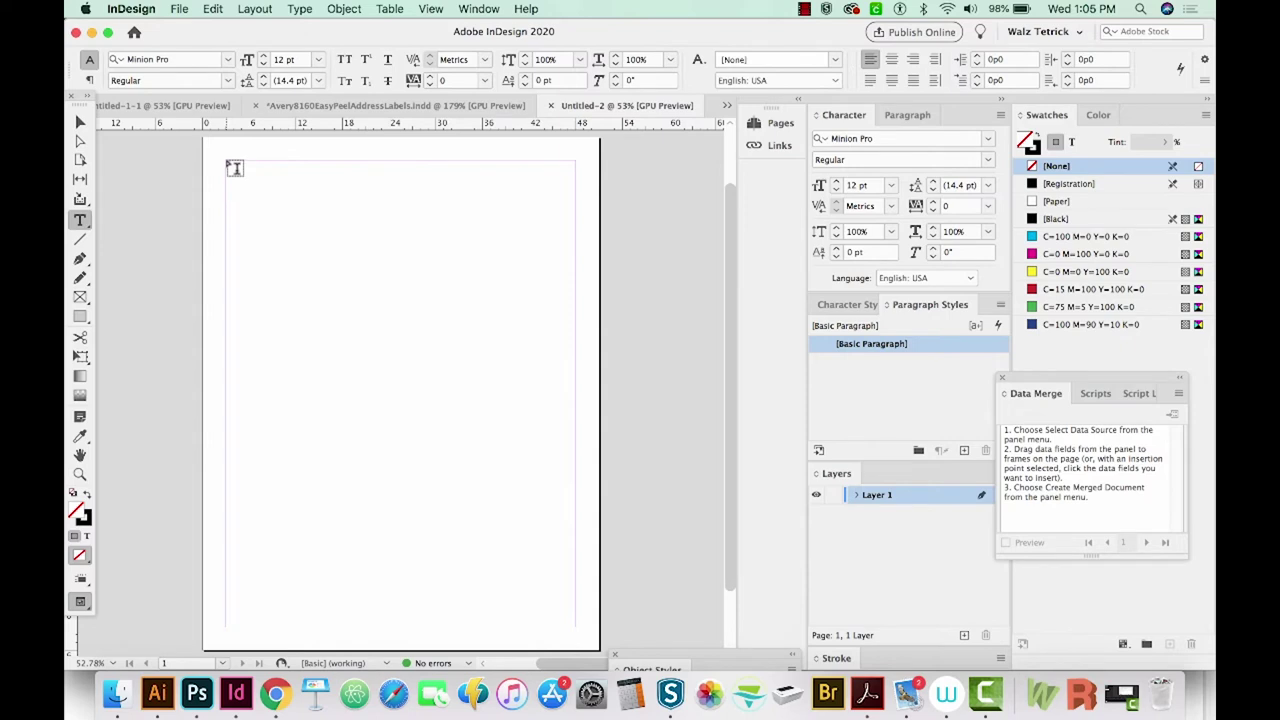
{"action": "left_click_drag", "start_coordinate": [227, 161], "coordinate": [359, 221]}
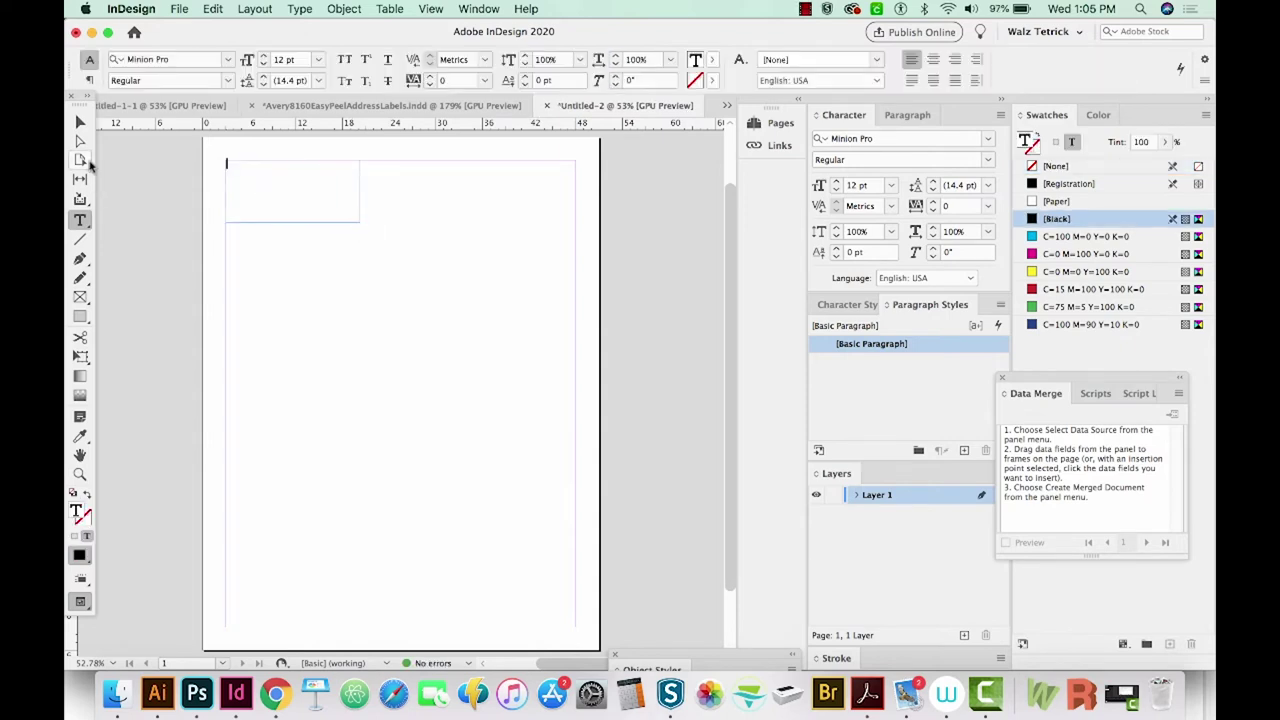
{"action": "left_click", "coordinate": [81, 122]}
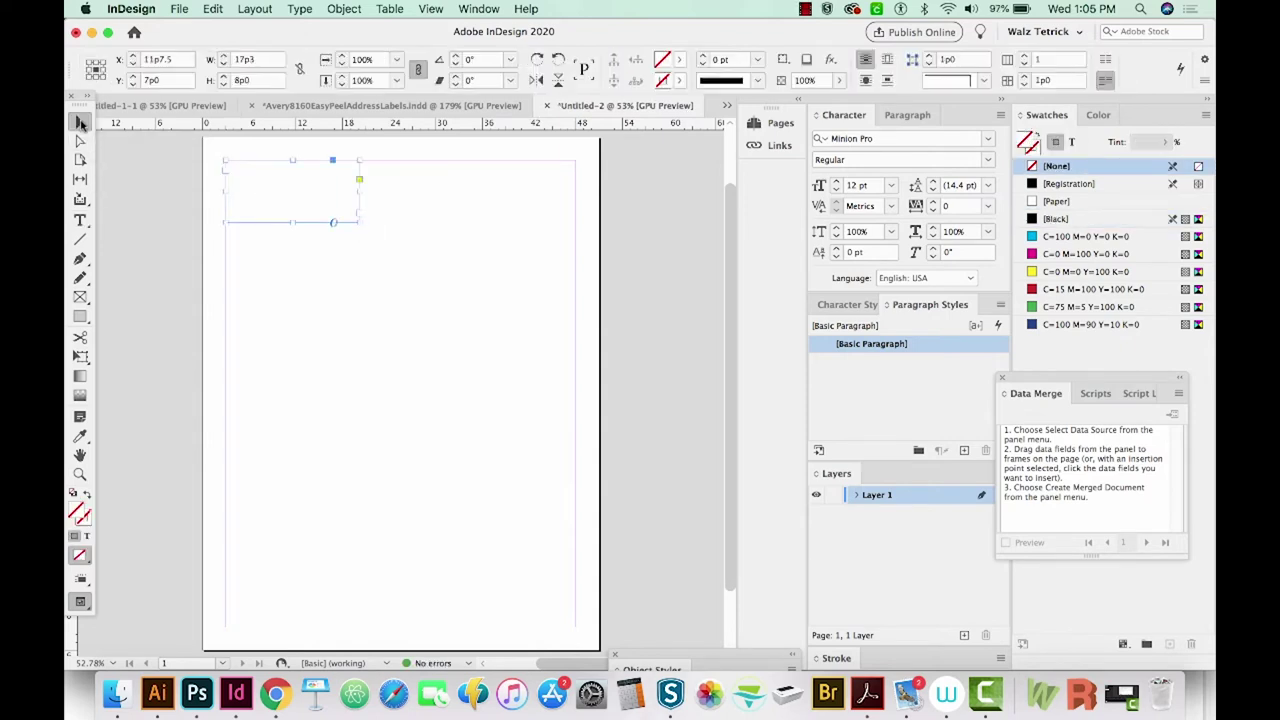
{"action": "right_click", "coordinate": [217, 123]}
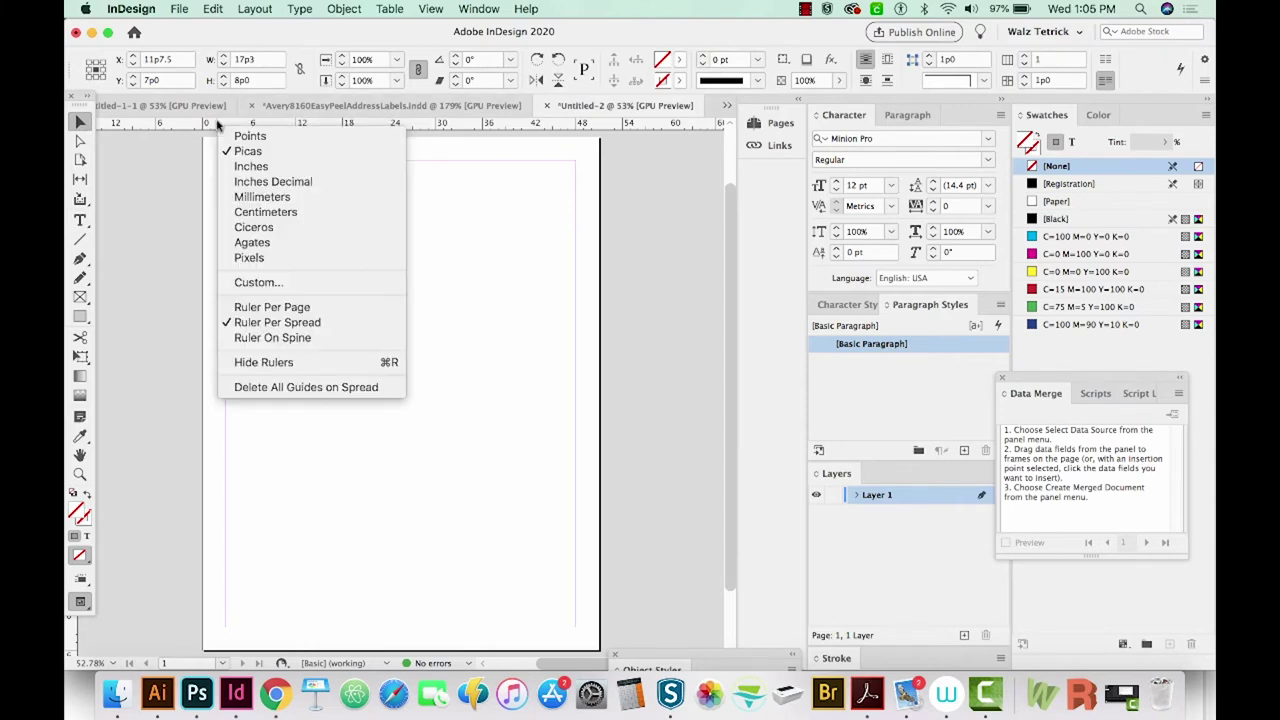
{"action": "left_click", "coordinate": [245, 166]}
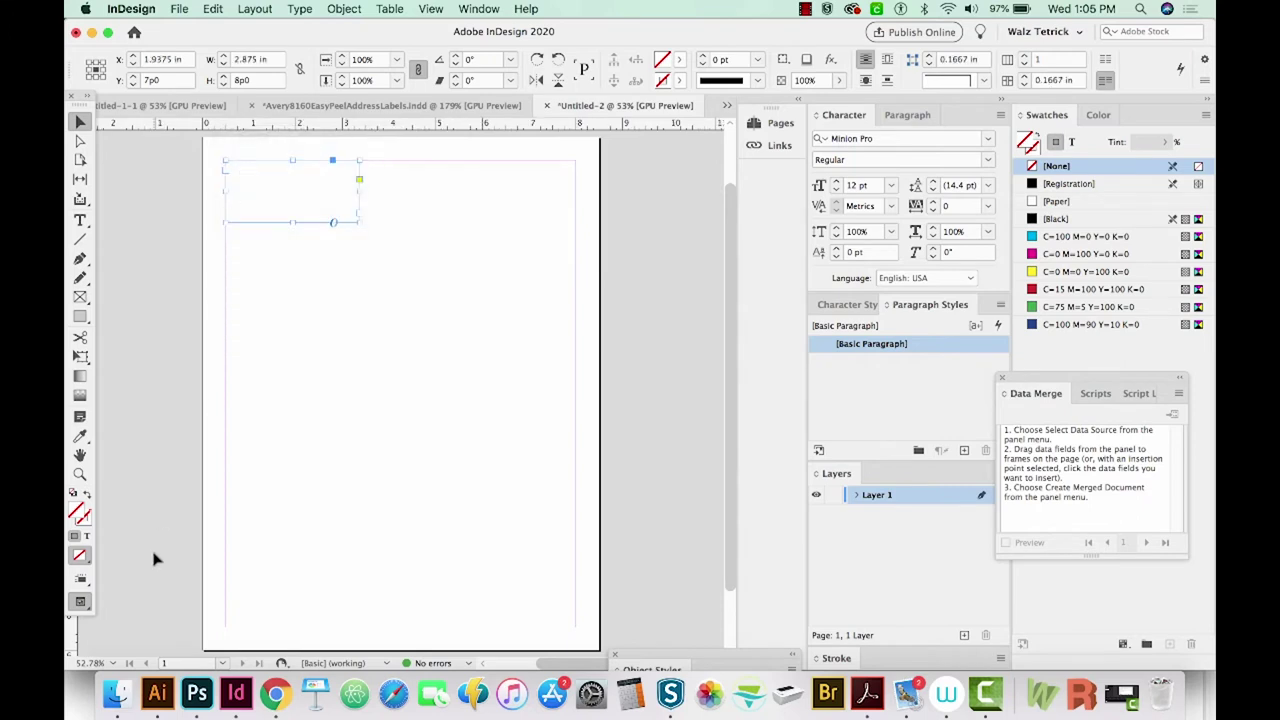
{"action": "right_click", "coordinate": [72, 630]}
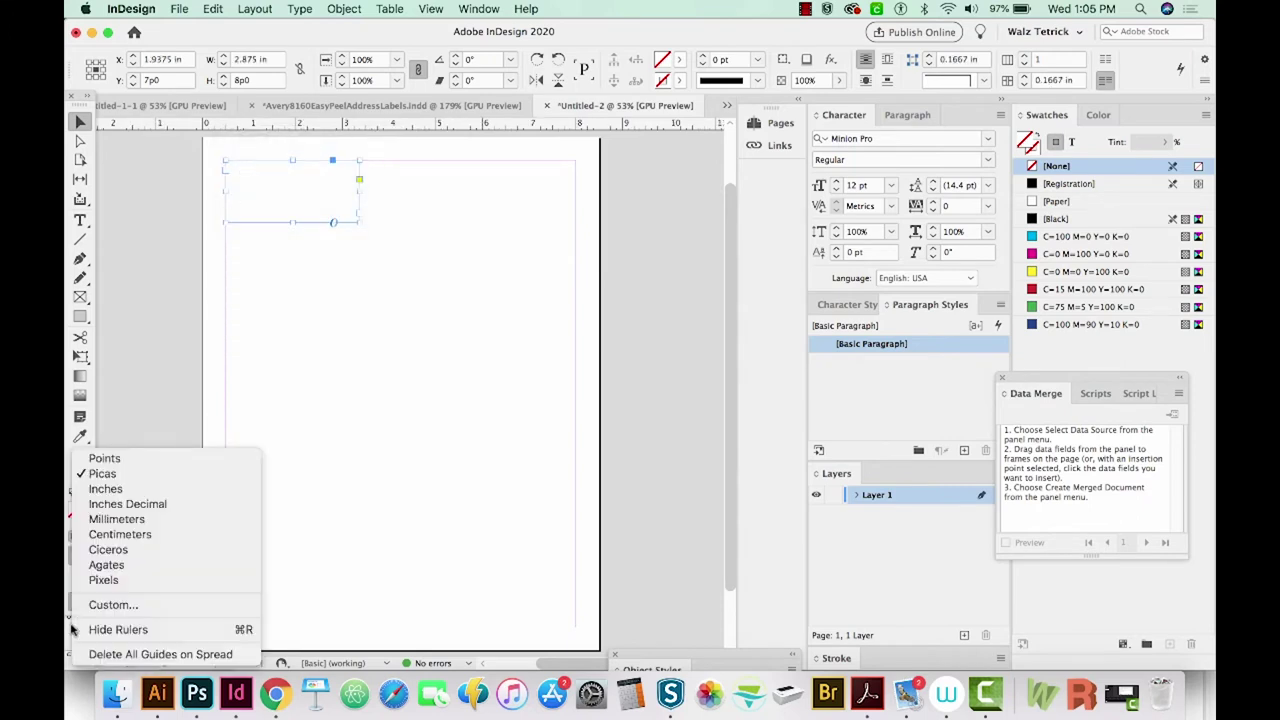
{"action": "left_click", "coordinate": [135, 490]}
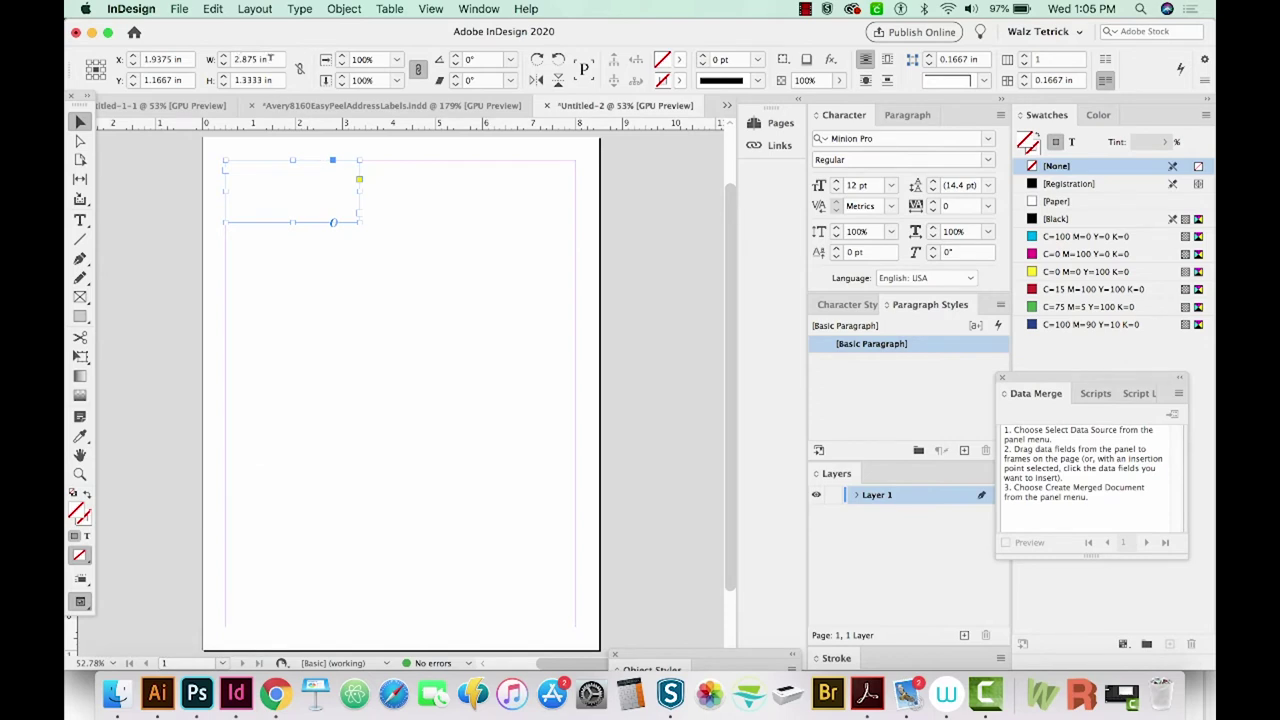
Step: Size the frame to 2.625 in wide by 1 in tall and nudge it toward the top-left
{"action": "triple_click", "coordinate": [268, 60]}
{"action": "type", "text": "5/8"}
{"action": "key", "text": "Return"}
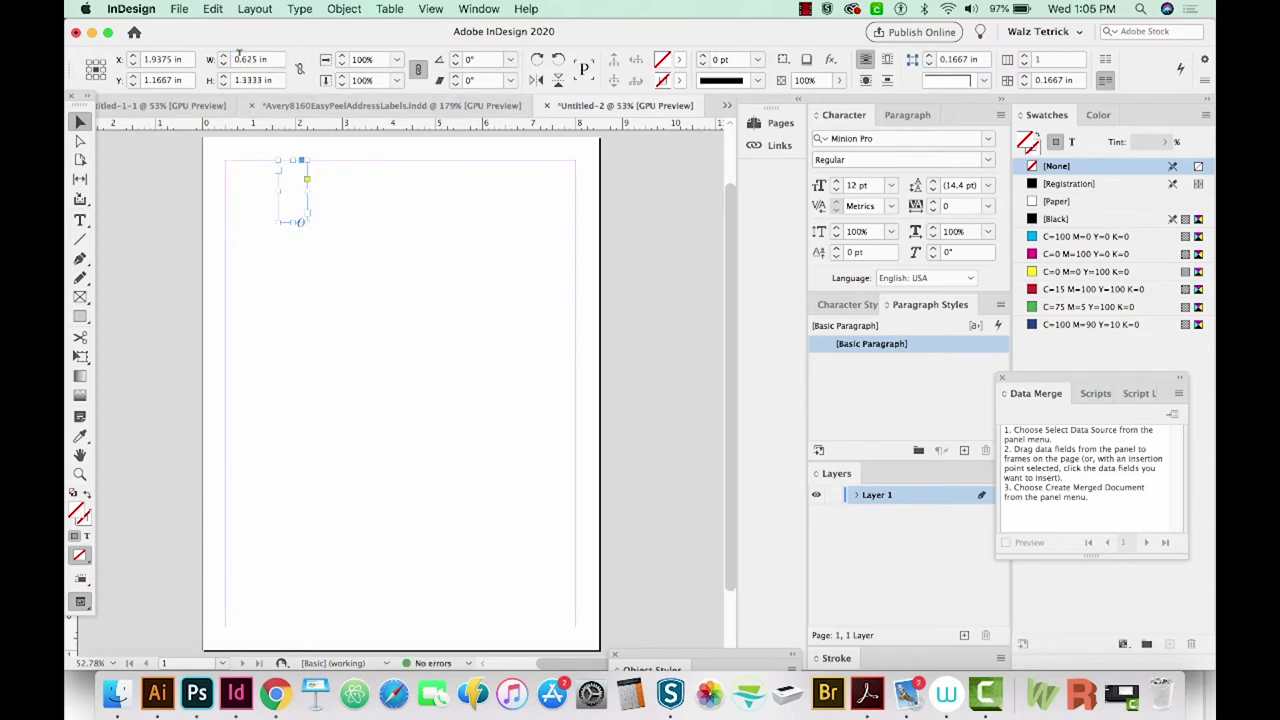
{"action": "left_click", "coordinate": [234, 60]}
{"action": "key", "text": "Return"}
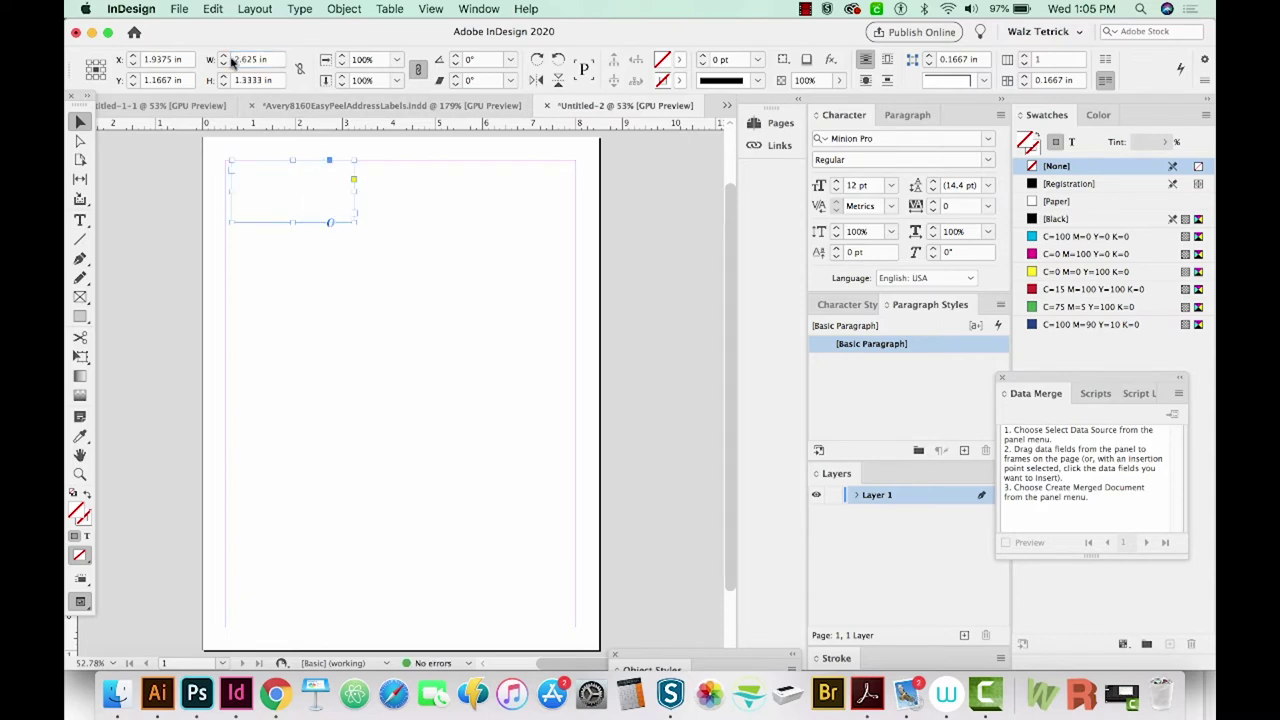
{"action": "left_click", "coordinate": [254, 81]}
{"action": "type", "text": "1"}
{"action": "key", "text": "Return"}
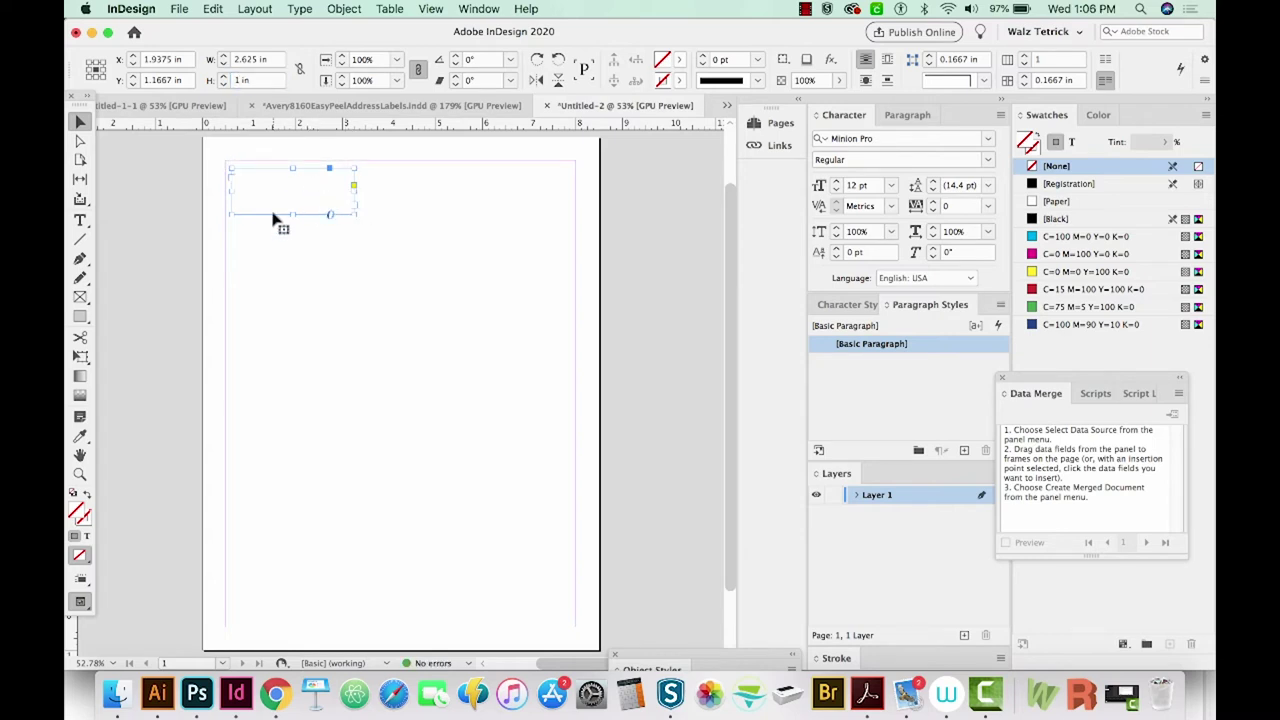
{"action": "mouse_move", "coordinate": [273, 218]}
{"action": "left_mouse_down"}
{"action": "mouse_move", "coordinate": [271, 206]}
{"action": "mouse_move", "coordinate": [275, 220]}
{"action": "left_mouse_up"}
Step: Measure the Avery template's side margin with a rectangle (0.19 in wide), then return to Untitled-2
{"action": "left_click", "coordinate": [378, 106]}
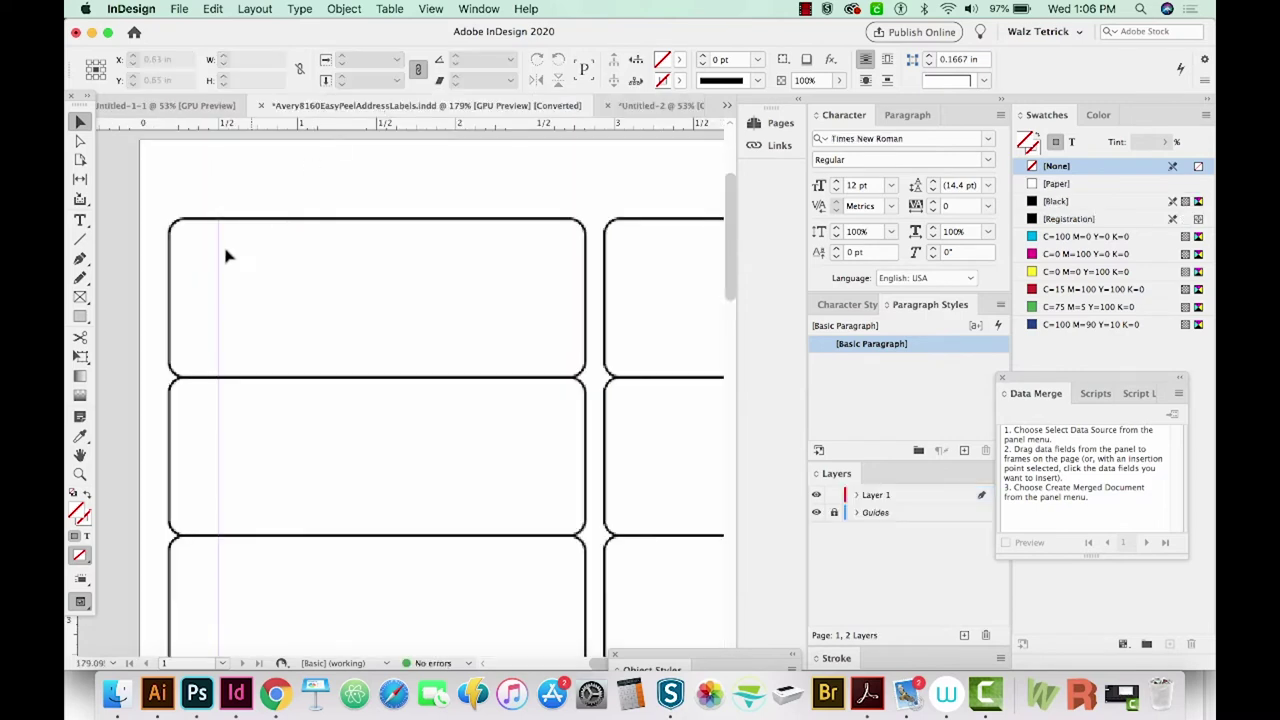
{"action": "key", "text": "m"}
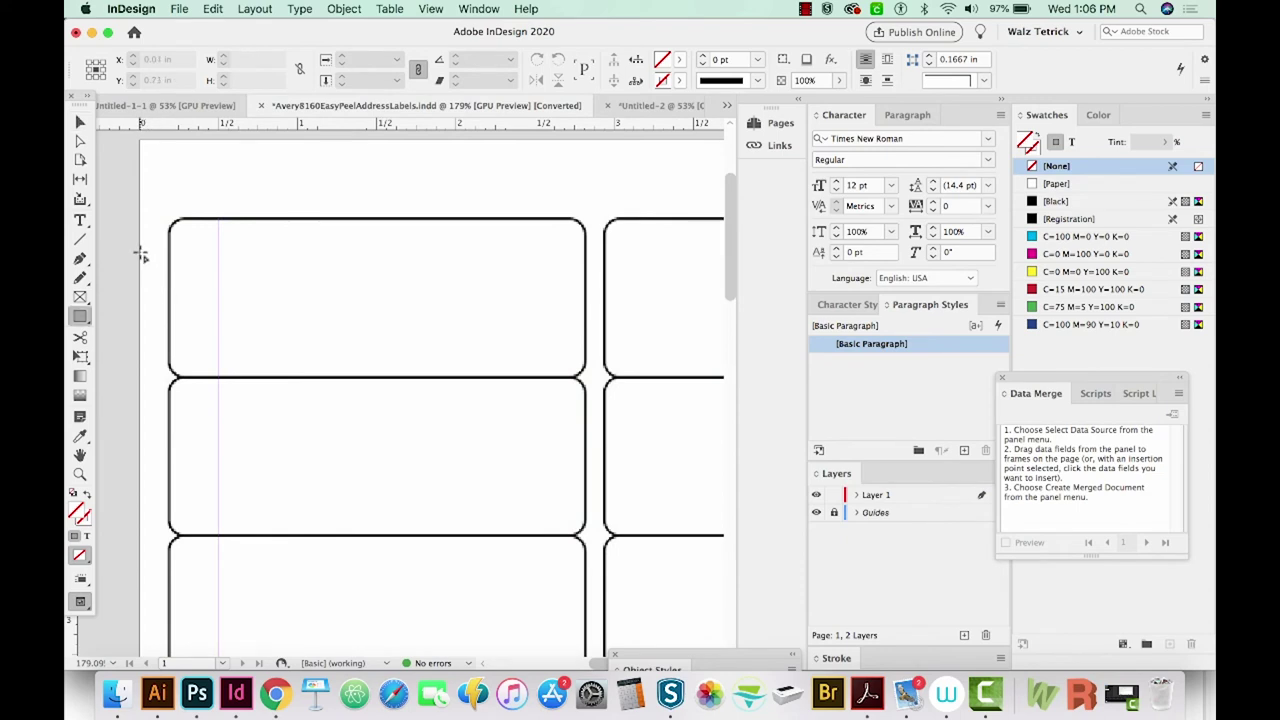
{"action": "left_click_drag", "start_coordinate": [141, 251], "coordinate": [170, 296]}
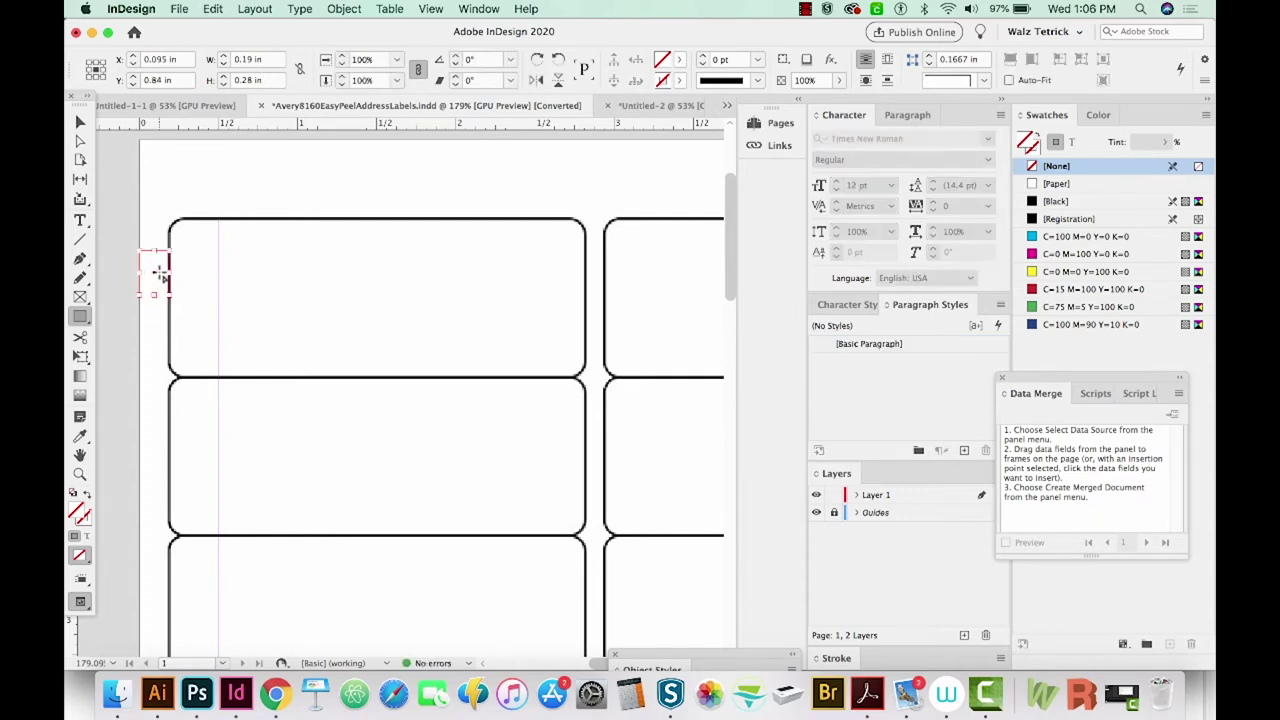
{"action": "triple_click", "coordinate": [267, 61]}
{"action": "left_click", "coordinate": [628, 107]}
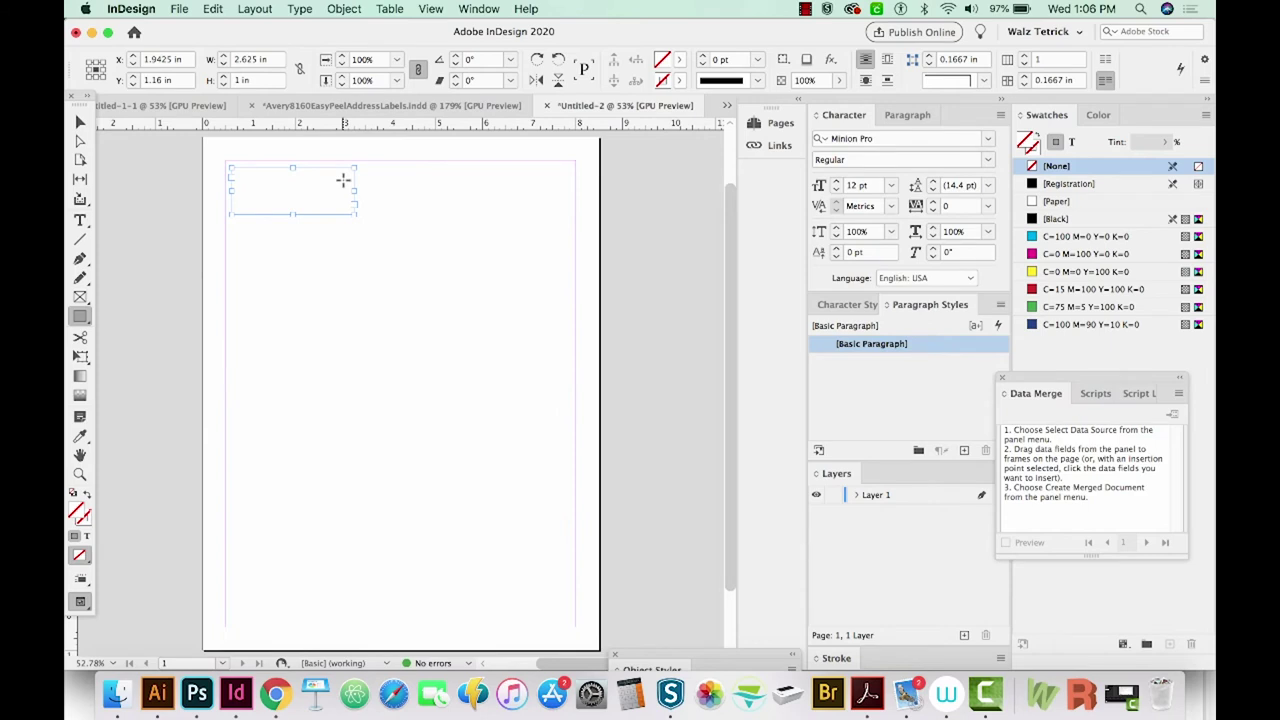
Step: Unlink the margins and set Untitled-2's left and right margins to 0.19 in
{"action": "key", "text": "super+alt+p"}
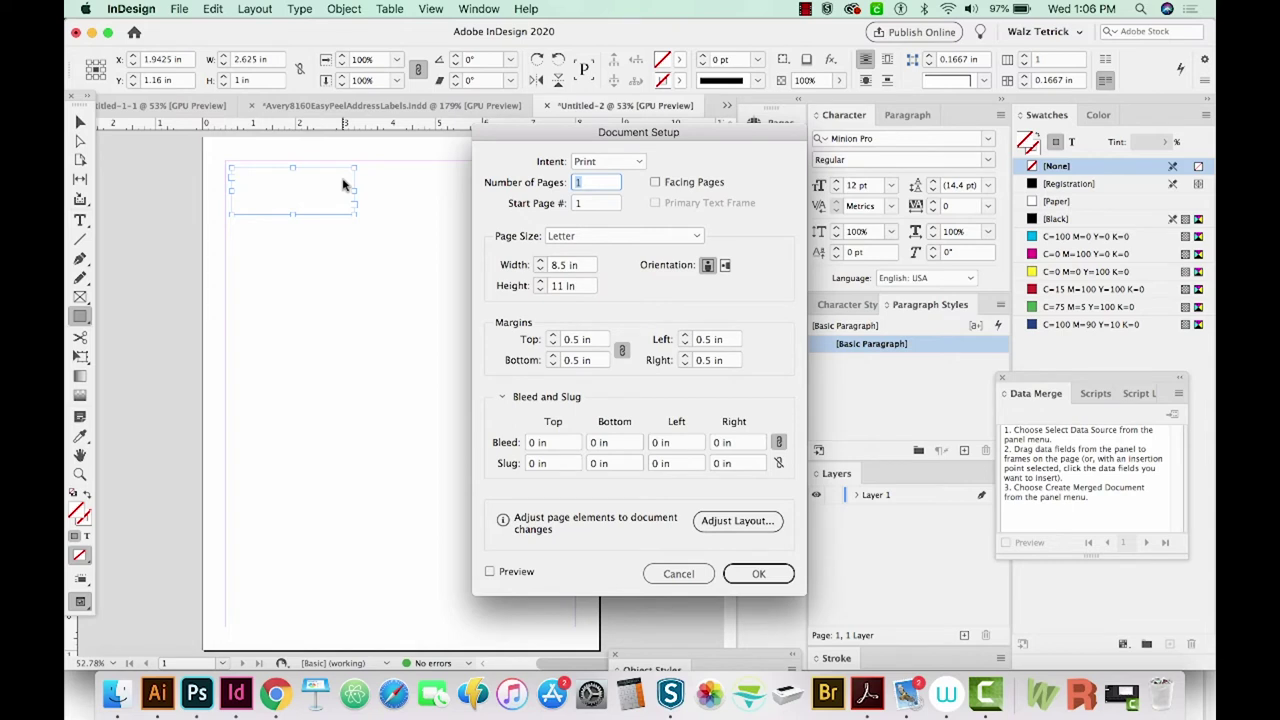
{"action": "left_click", "coordinate": [622, 350]}
{"action": "double_click", "coordinate": [726, 339]}
{"action": "type", "text": "0.19"}
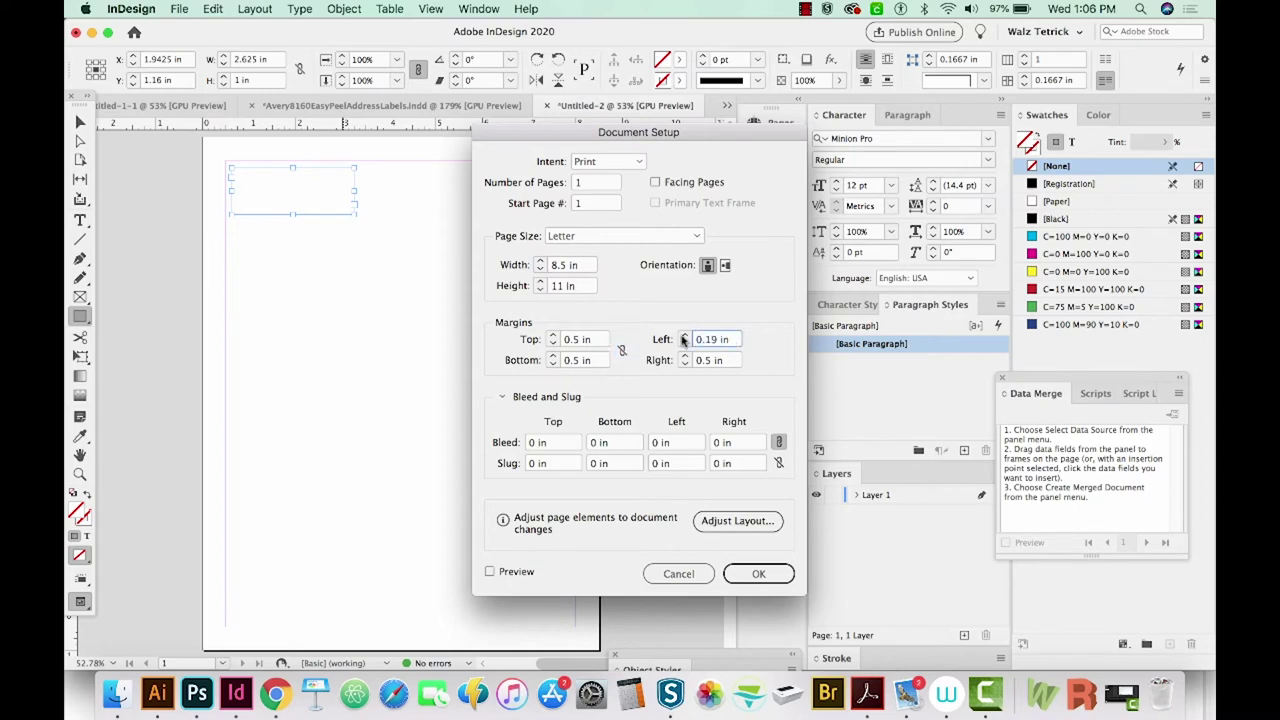
{"action": "double_click", "coordinate": [734, 361]}
{"action": "type", "text": "0.19"}
{"action": "left_click", "coordinate": [759, 575]}
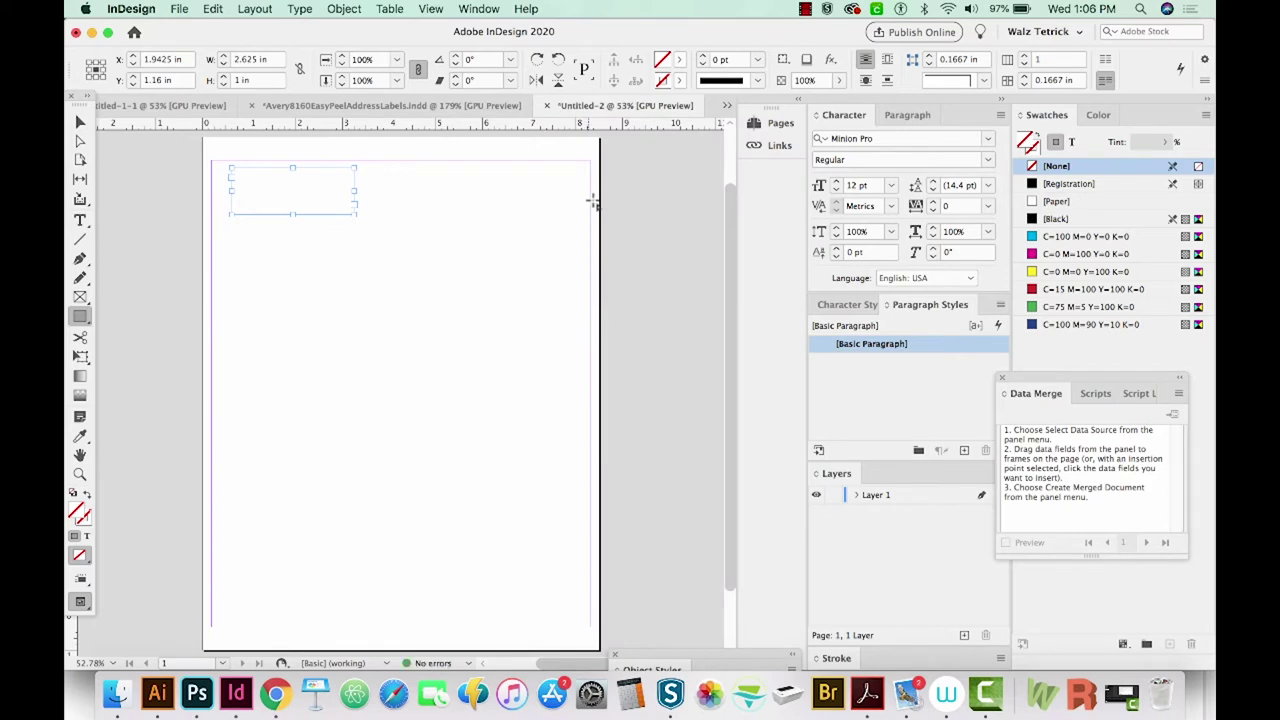
Step: Measure the Avery sheet's 0.5 in top margin with the small measuring frame
{"action": "left_click", "coordinate": [418, 108]}
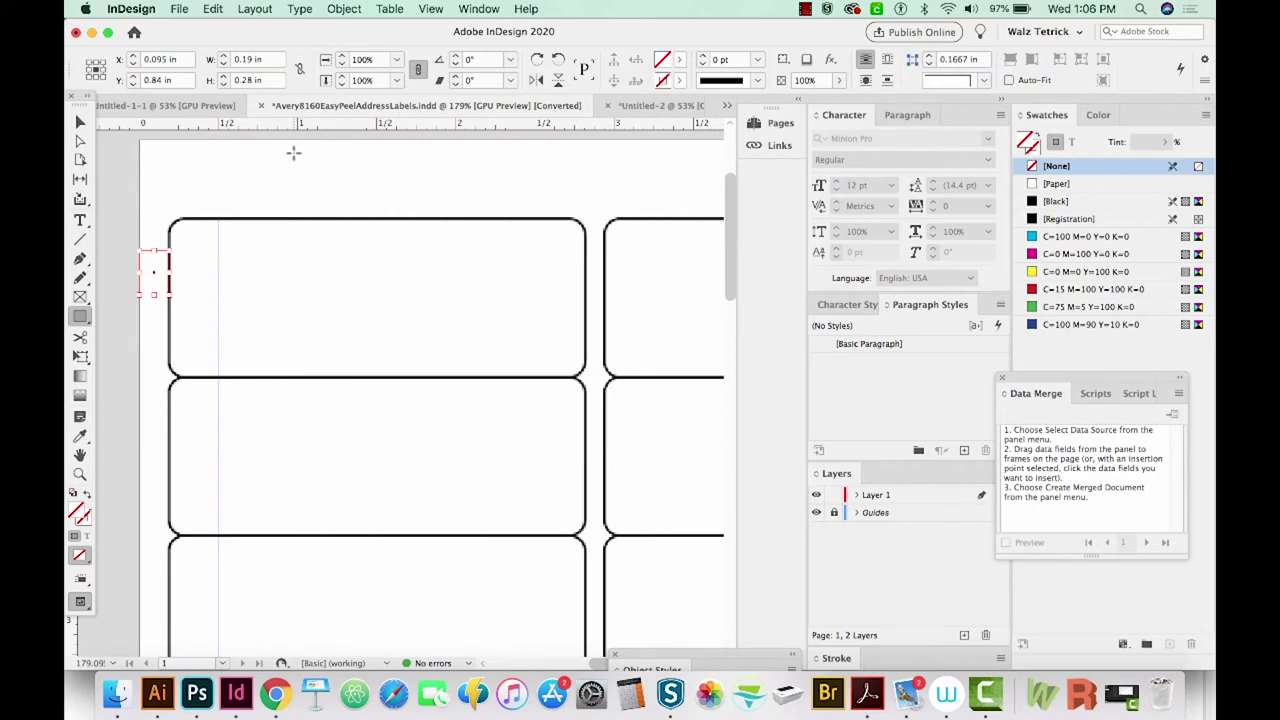
{"action": "key", "text": "v"}
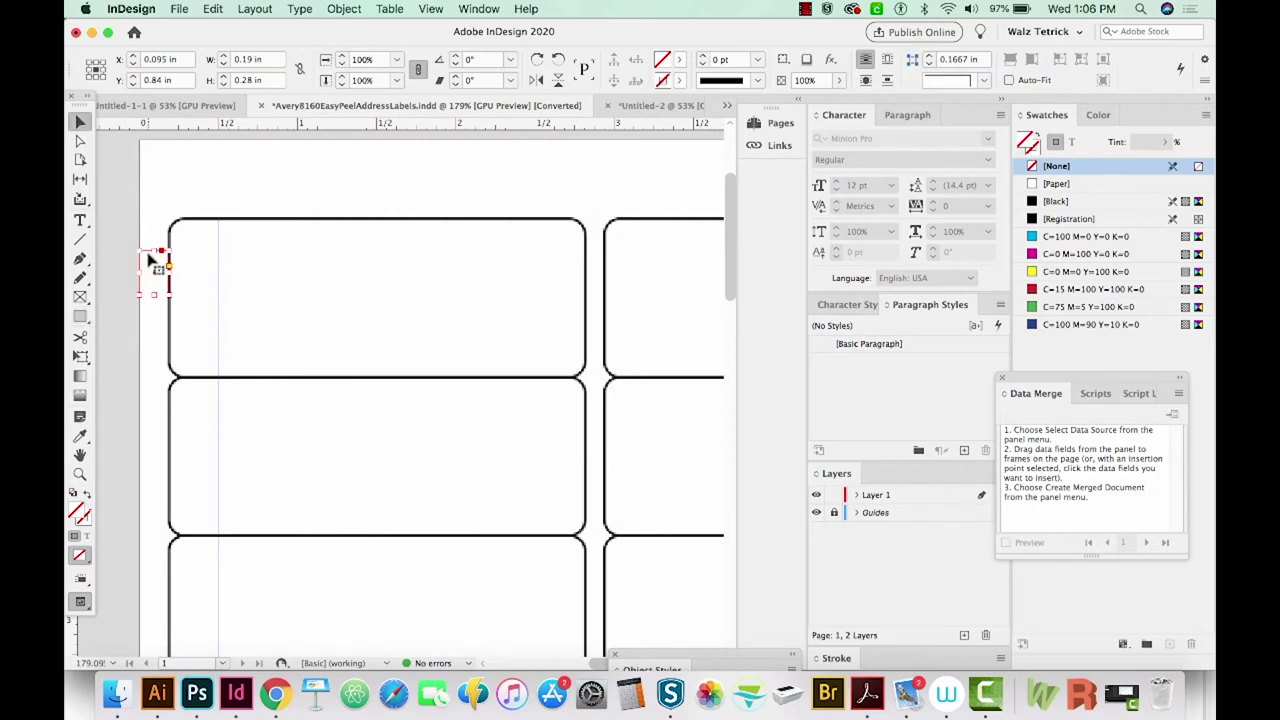
{"action": "left_click_drag", "start_coordinate": [158, 277], "coordinate": [232, 218]}
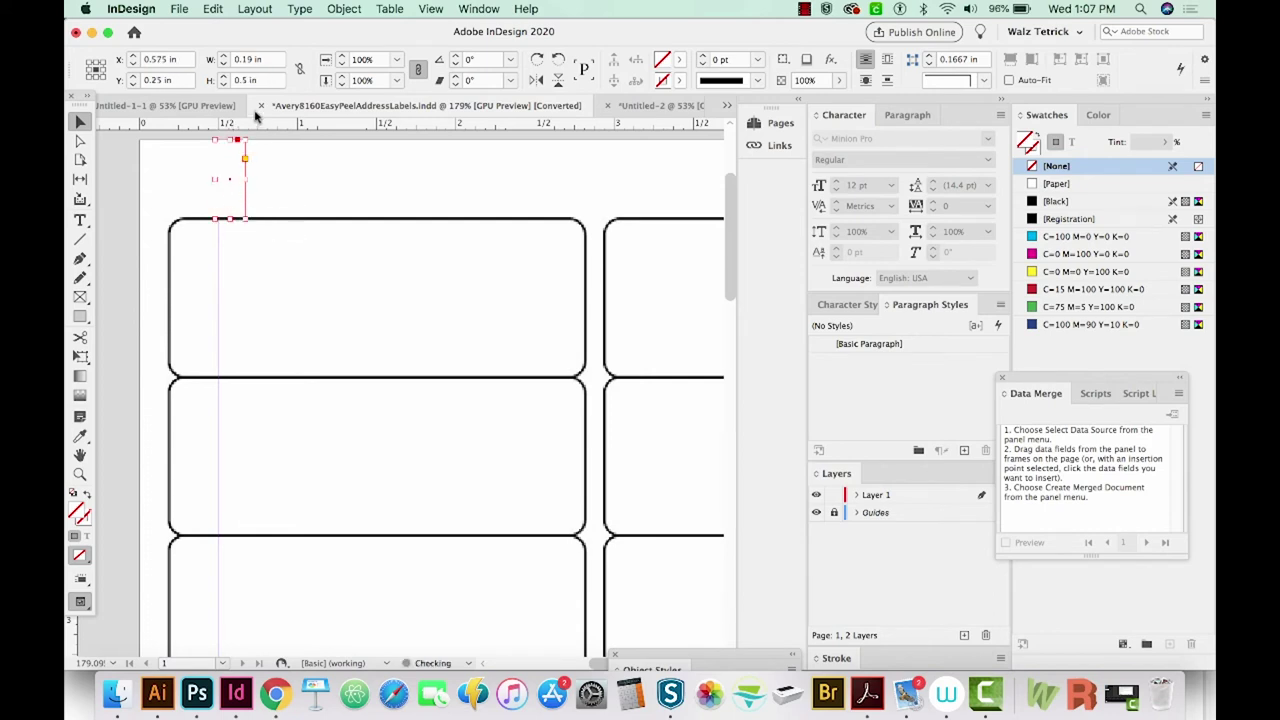
{"action": "left_click_drag", "start_coordinate": [260, 78], "coordinate": [229, 84]}
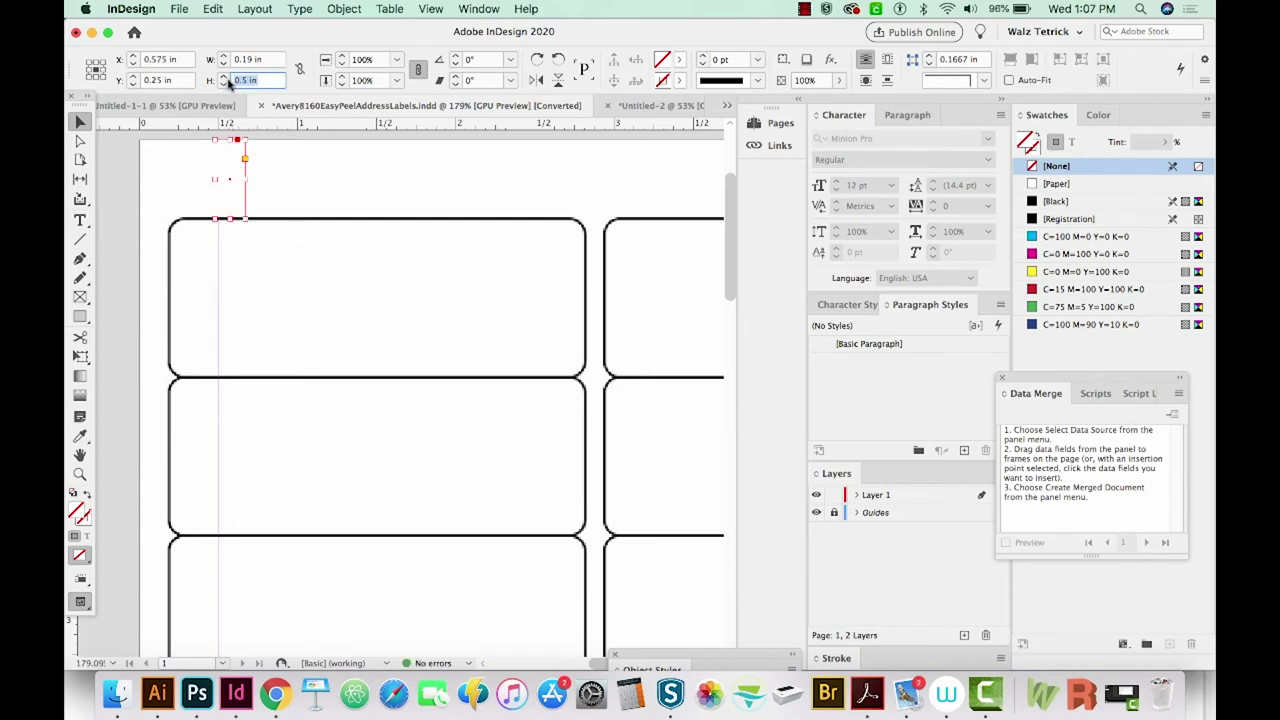
Step: Set Untitled-2's margins to 0.5 in top and bottom and 0.19 in left and right
{"action": "left_click", "coordinate": [644, 107]}
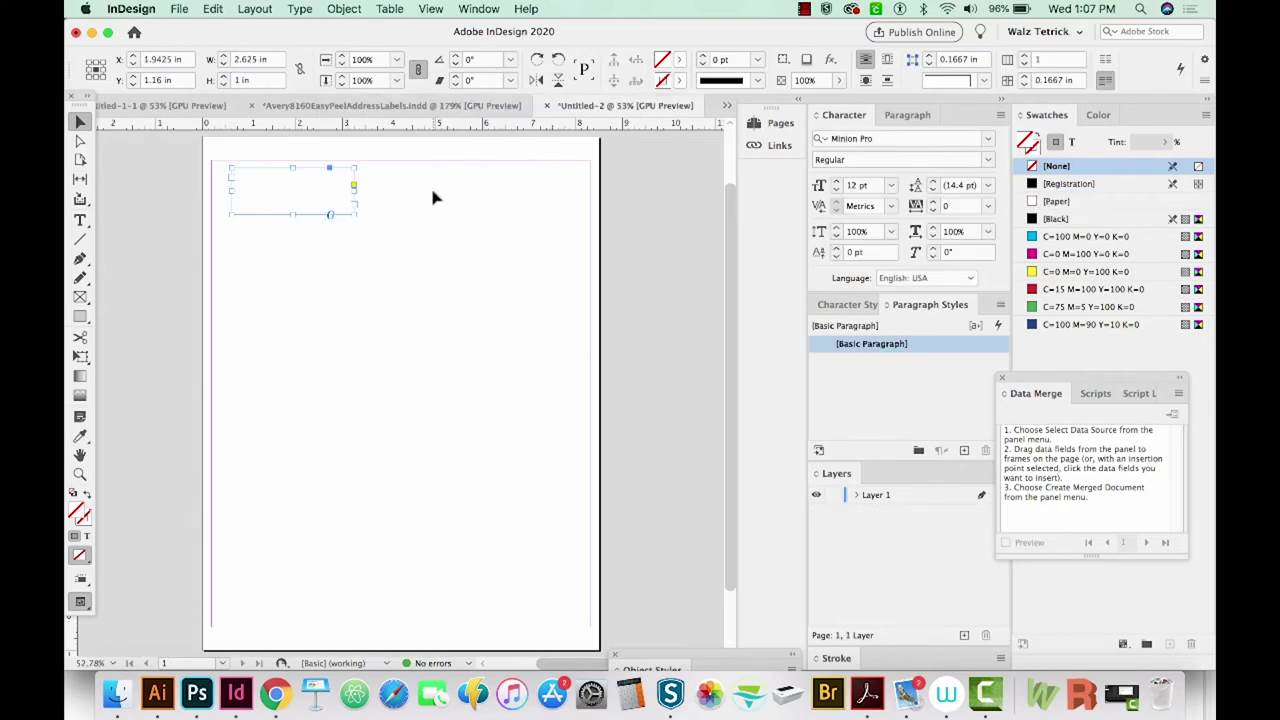
{"action": "key", "text": "alt+super+p"}
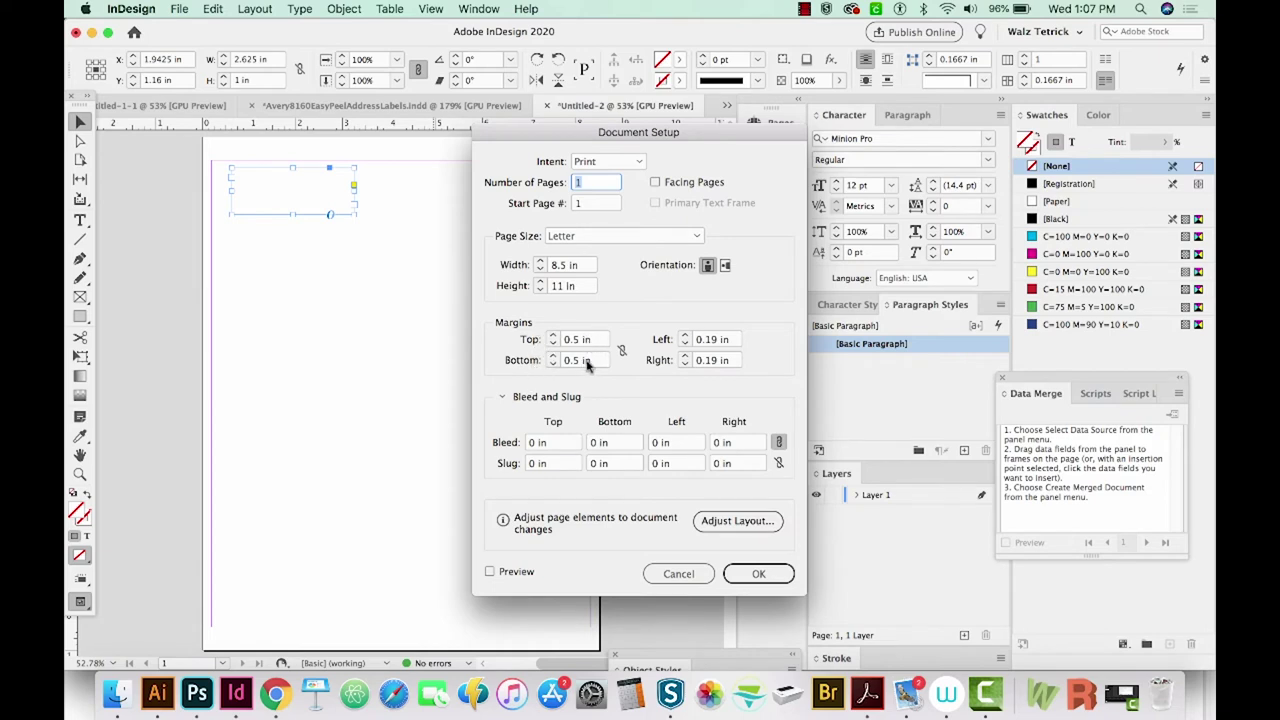
{"action": "left_click", "coordinate": [771, 575]}
{"action": "key", "text": "z"}
{"action": "left_click_drag", "start_coordinate": [378, 138], "coordinate": [200, 243]}
Step: Move the 2.625 × 1 in text frame into the top-left margin corner
{"action": "key", "text": "v"}
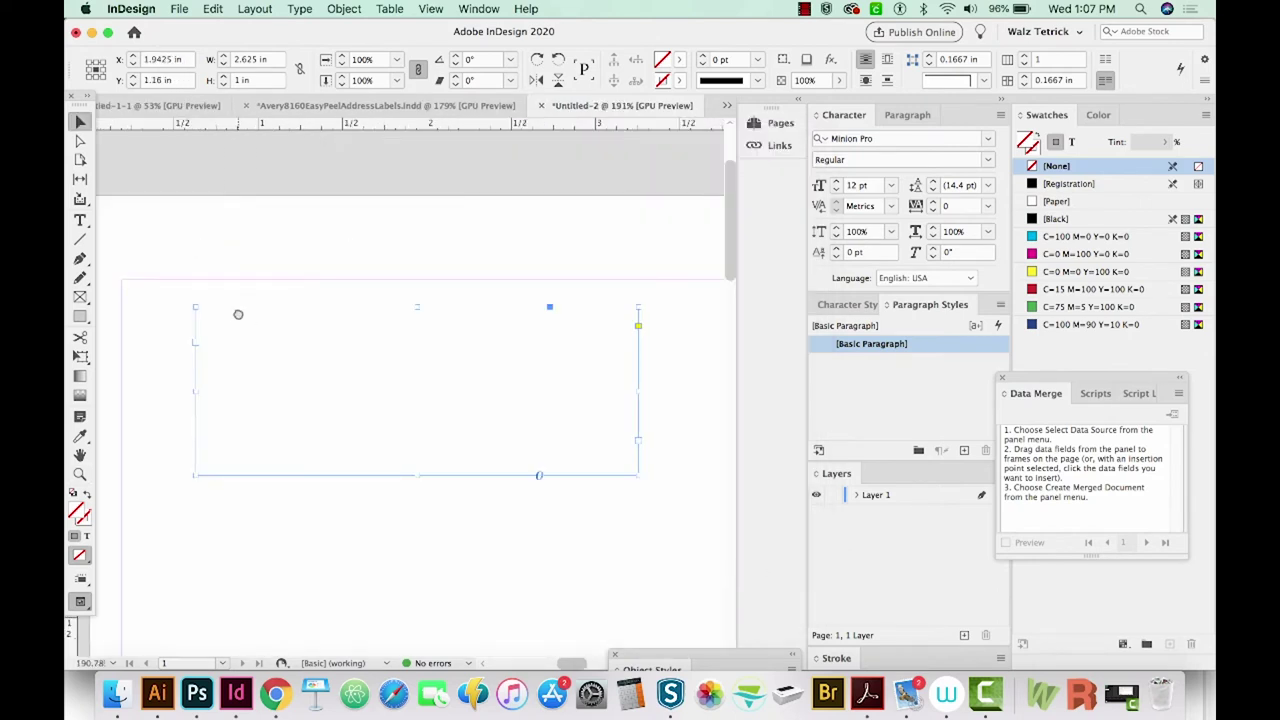
{"action": "scroll", "coordinate": [237, 311], "scroll_direction": "left", "scroll_amount": 2}
{"action": "left_click", "coordinate": [81, 124]}
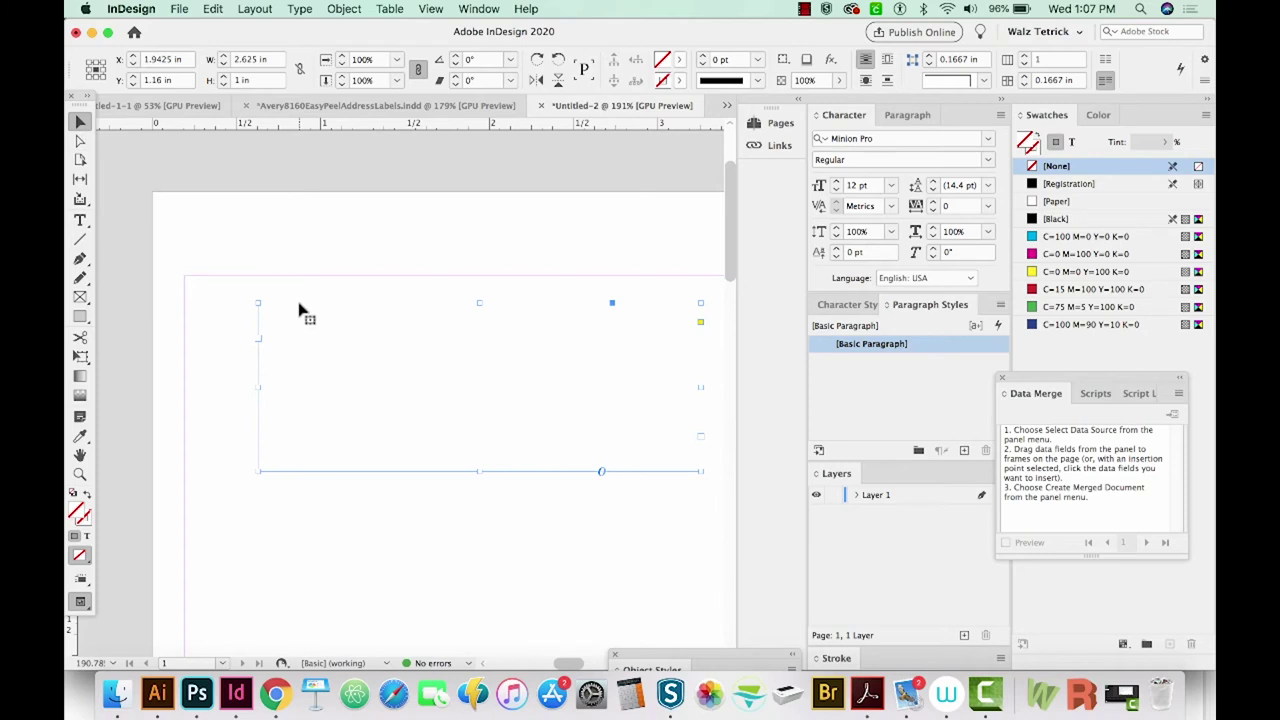
{"action": "left_click_drag", "start_coordinate": [299, 311], "coordinate": [228, 286]}
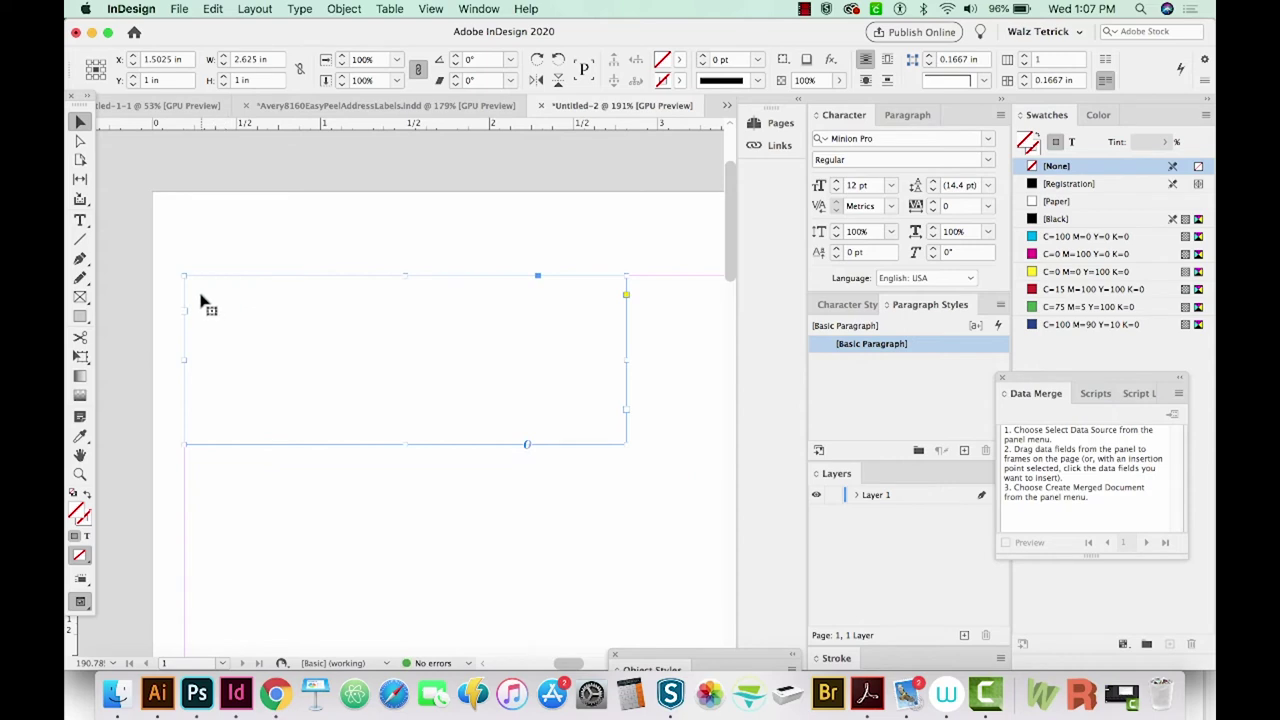
{"action": "key", "text": "super+minus"}
{"action": "key", "text": "super+minus"}
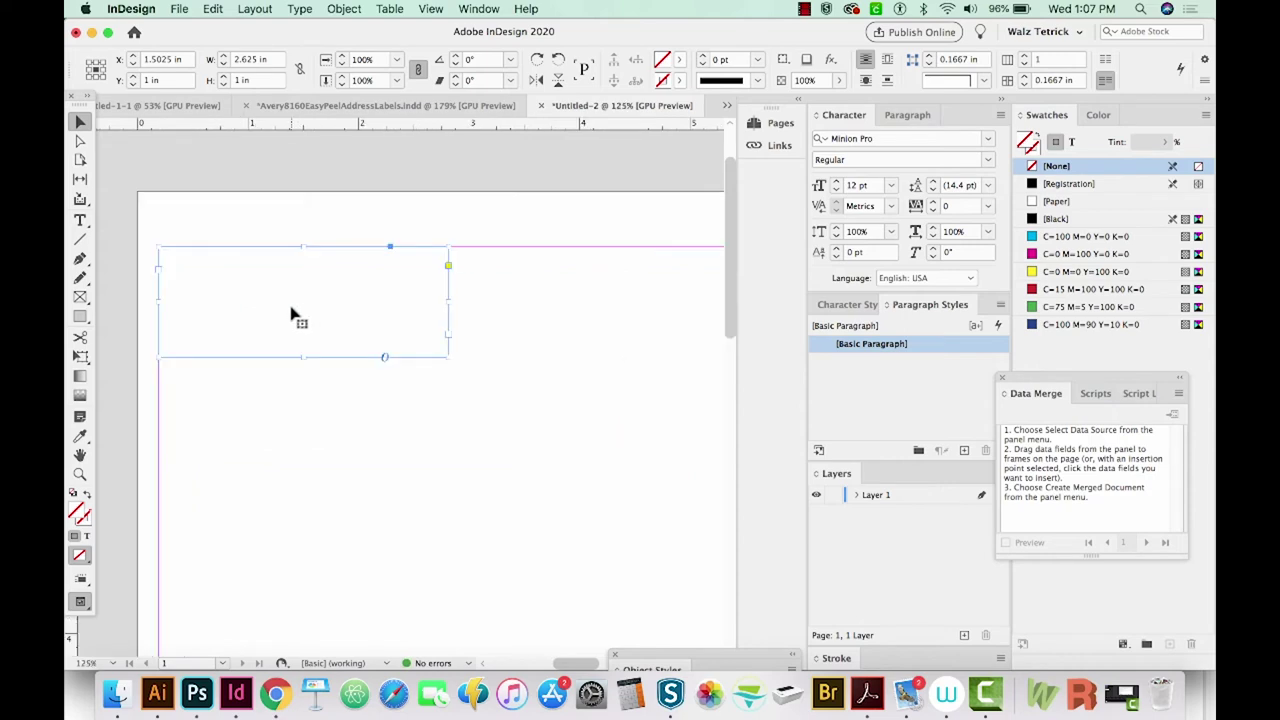
Step: Give the text frame 0.1875 in inset spacing on all four sides
{"action": "key", "text": "super+b"}
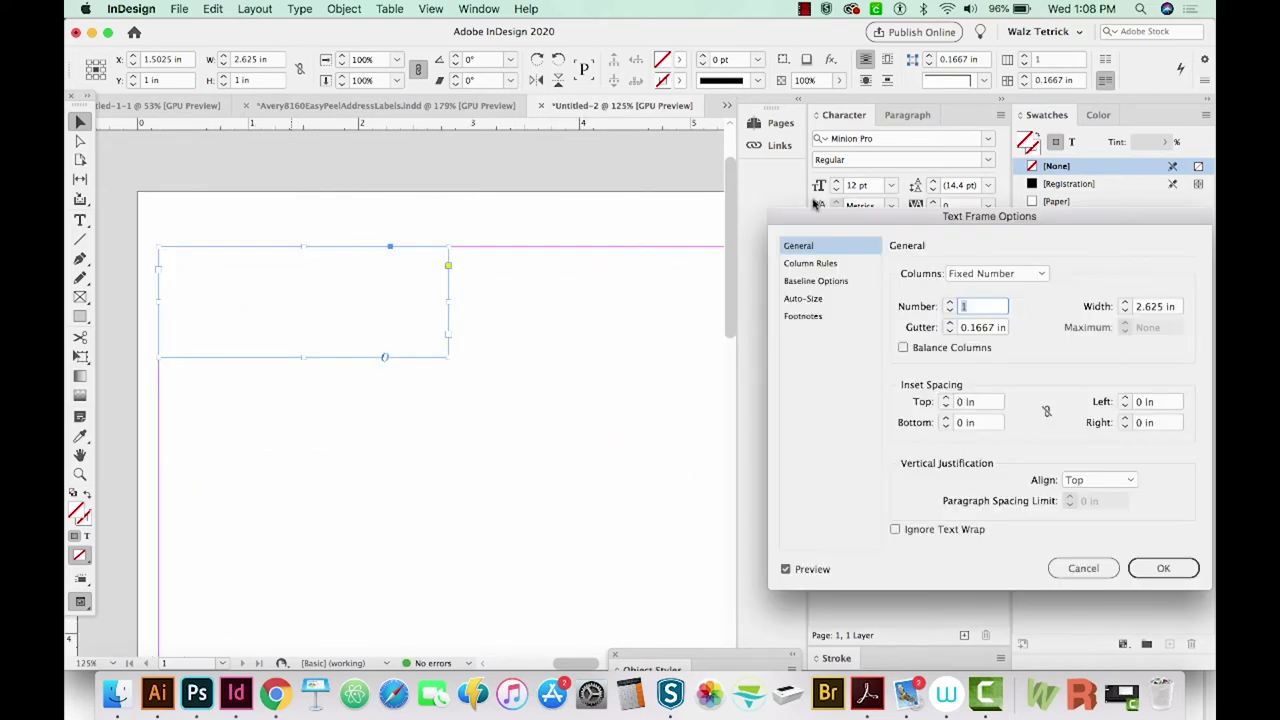
{"action": "left_click_drag", "start_coordinate": [912, 218], "coordinate": [547, 167]}
{"action": "double_click", "coordinate": [600, 350]}
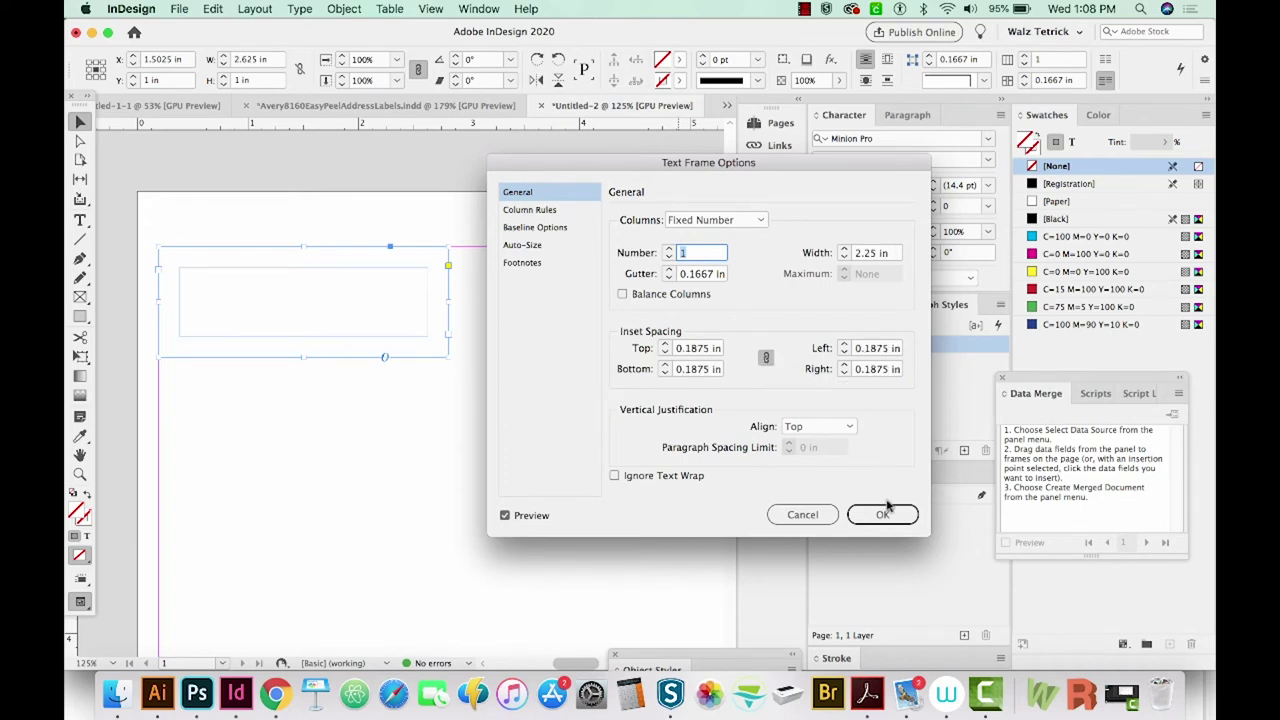
{"action": "left_click", "coordinate": [882, 514]}
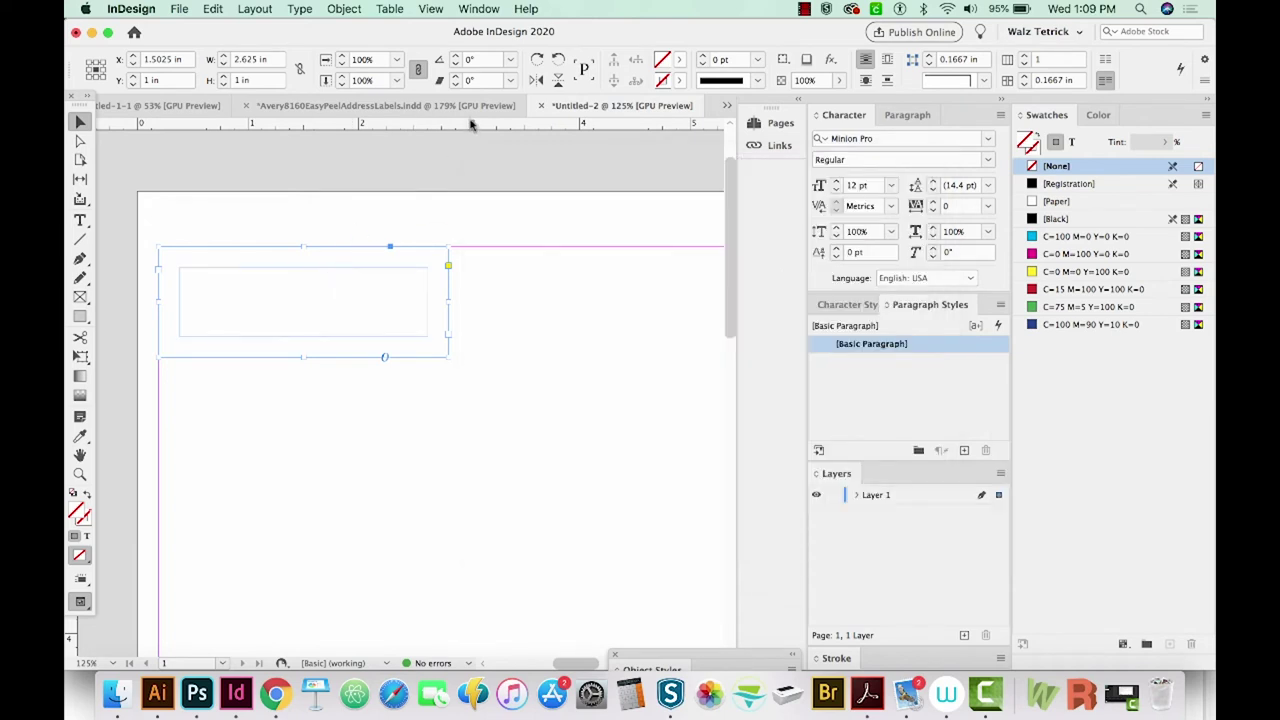
Step: Show the Data Merge panel from Window > Utilities and place it beside the page
{"action": "left_click", "coordinate": [479, 9]}
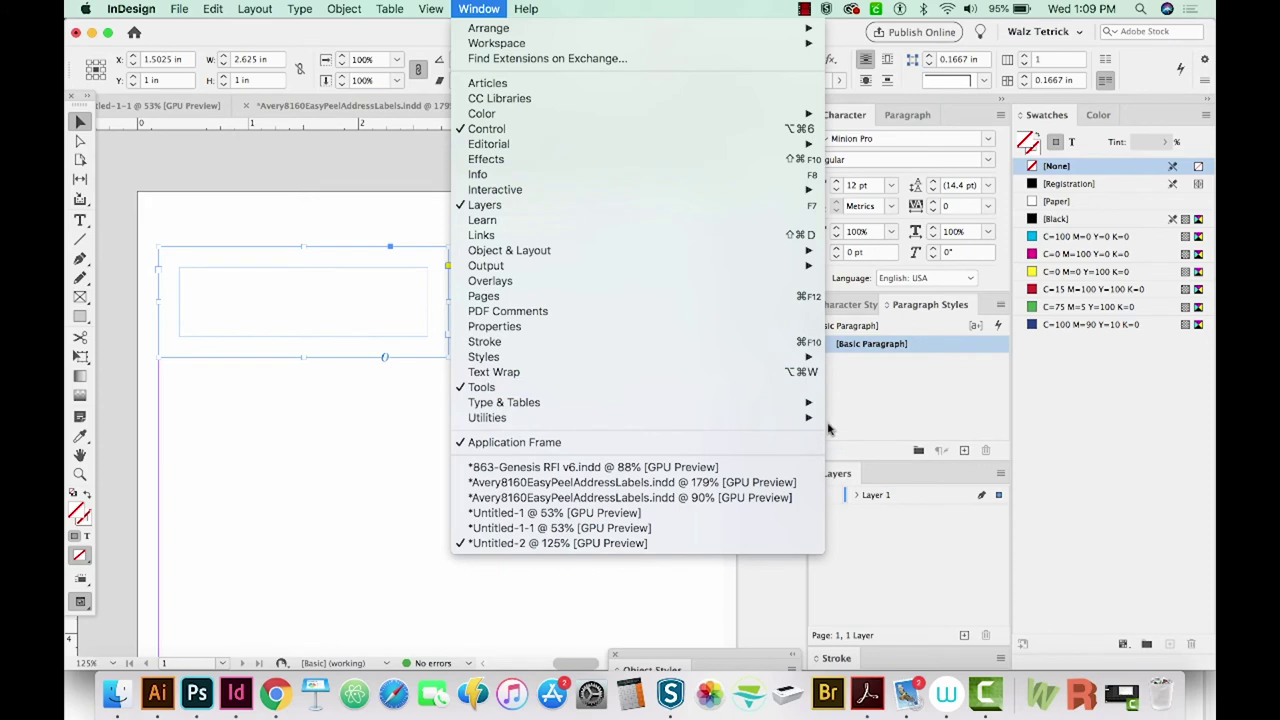
{"action": "mouse_move", "coordinate": [815, 418]}
{"action": "left_click", "coordinate": [857, 433]}
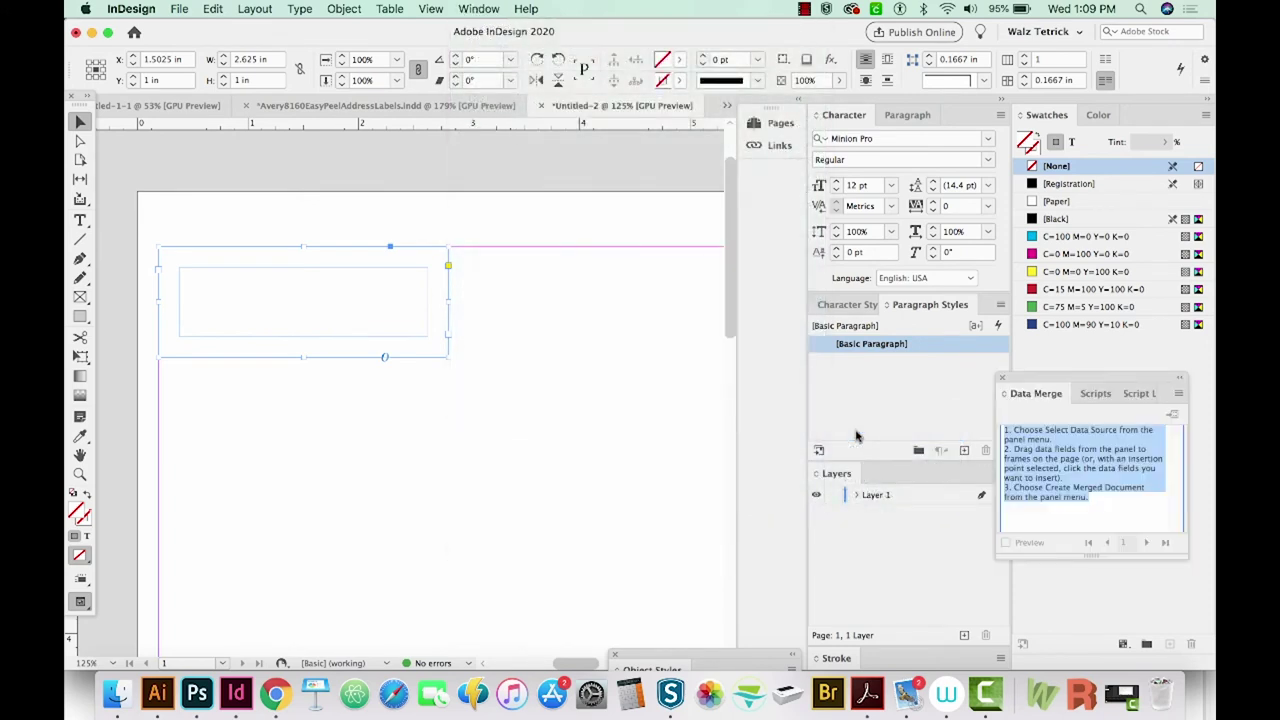
{"action": "left_click_drag", "start_coordinate": [1079, 378], "coordinate": [685, 321]}
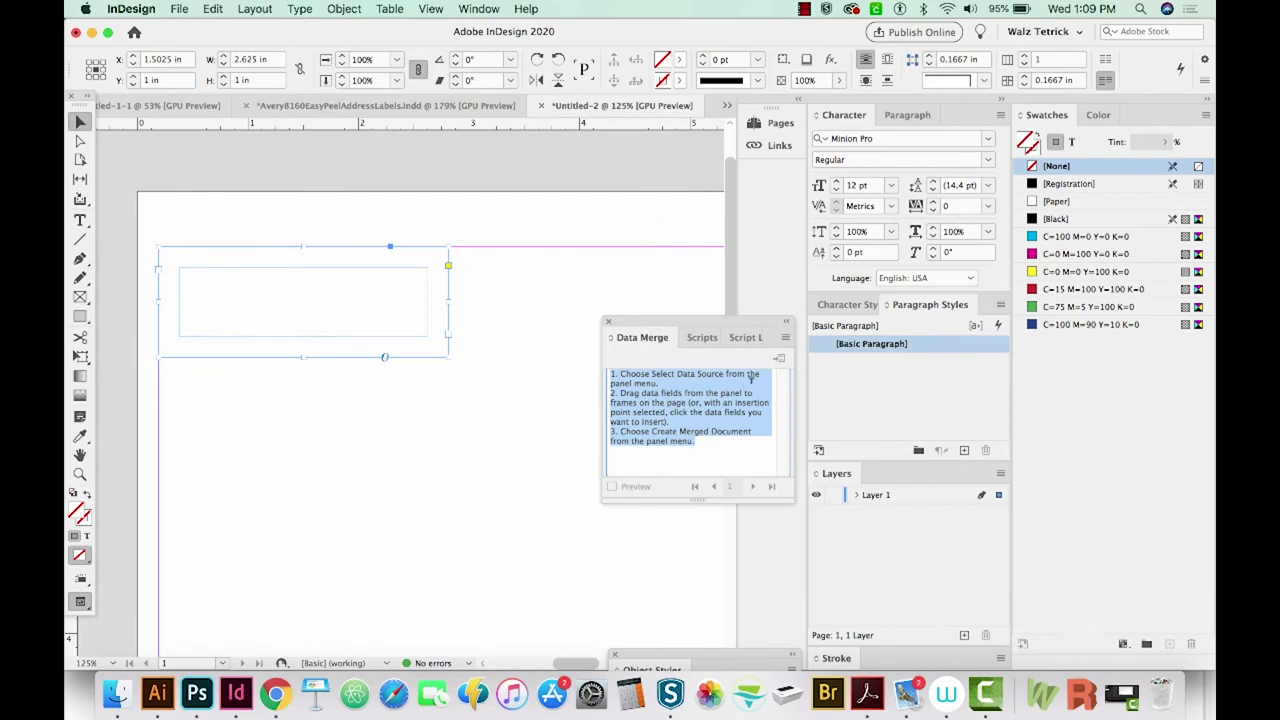
Step: Load the address CSV as the data source with comma-delimited import settings
{"action": "left_click", "coordinate": [786, 339]}
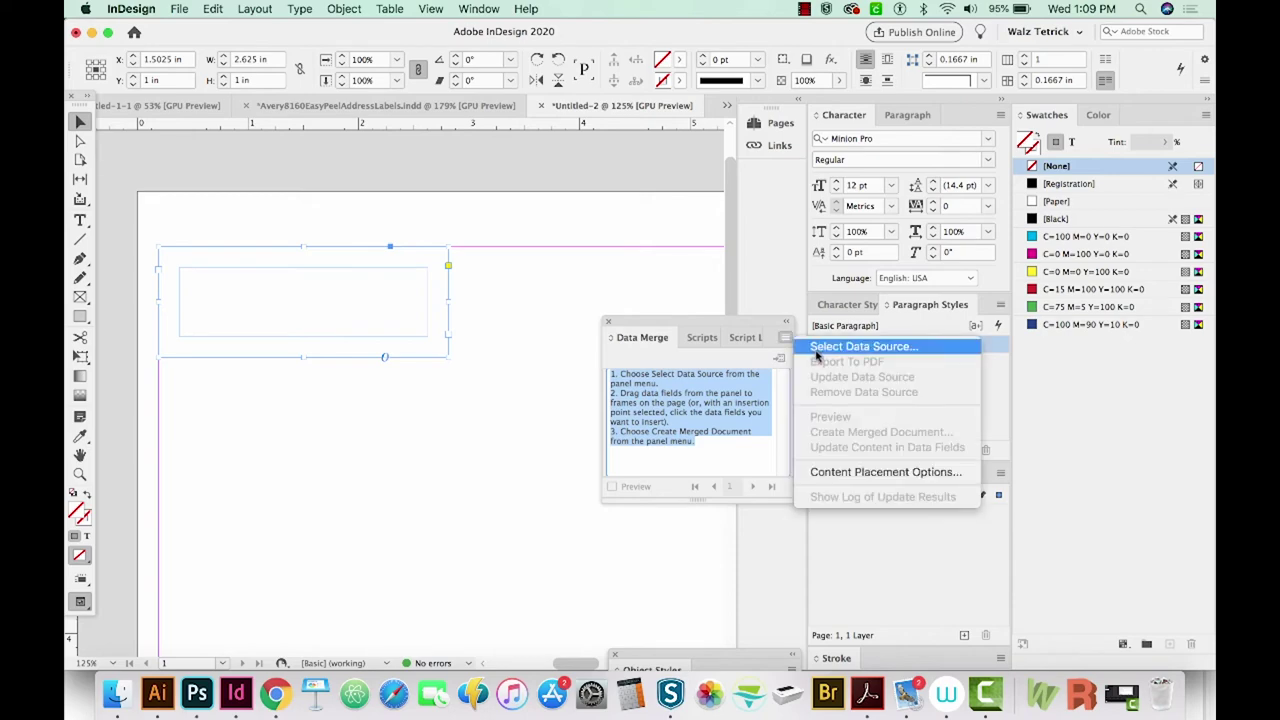
{"action": "left_click", "coordinate": [817, 350]}
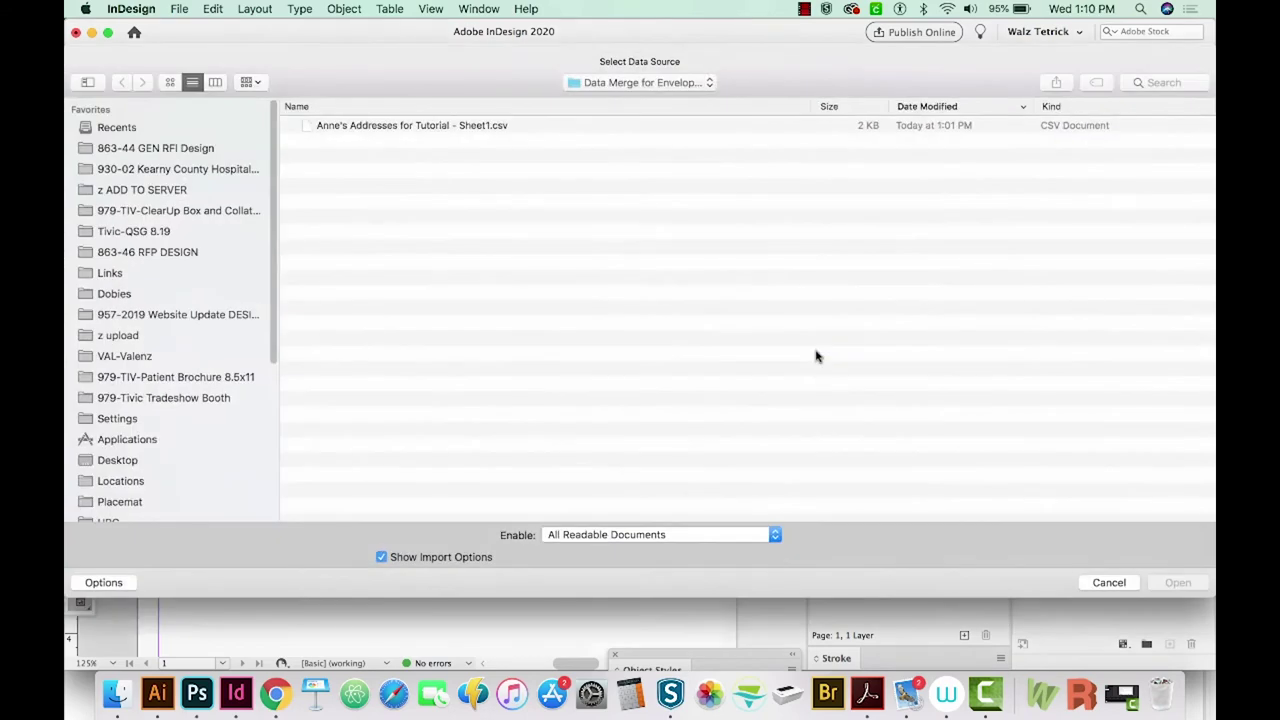
{"action": "left_click", "coordinate": [432, 128]}
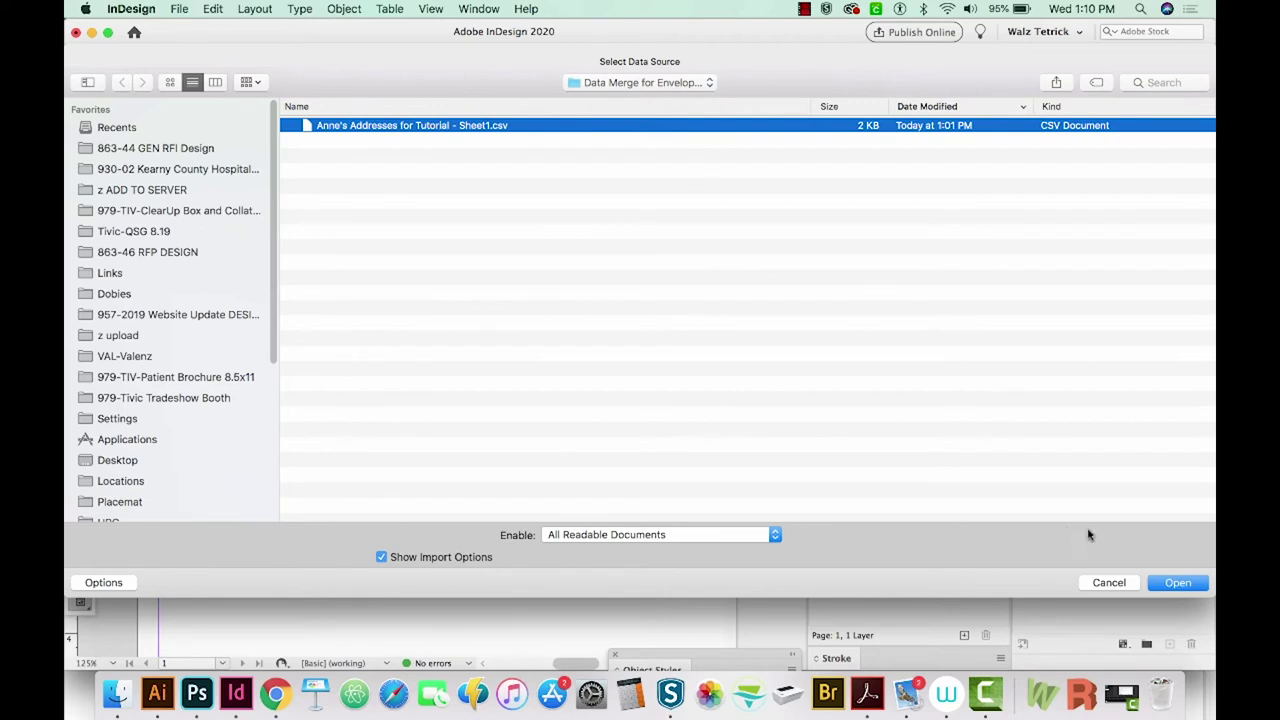
{"action": "left_click", "coordinate": [1172, 586]}
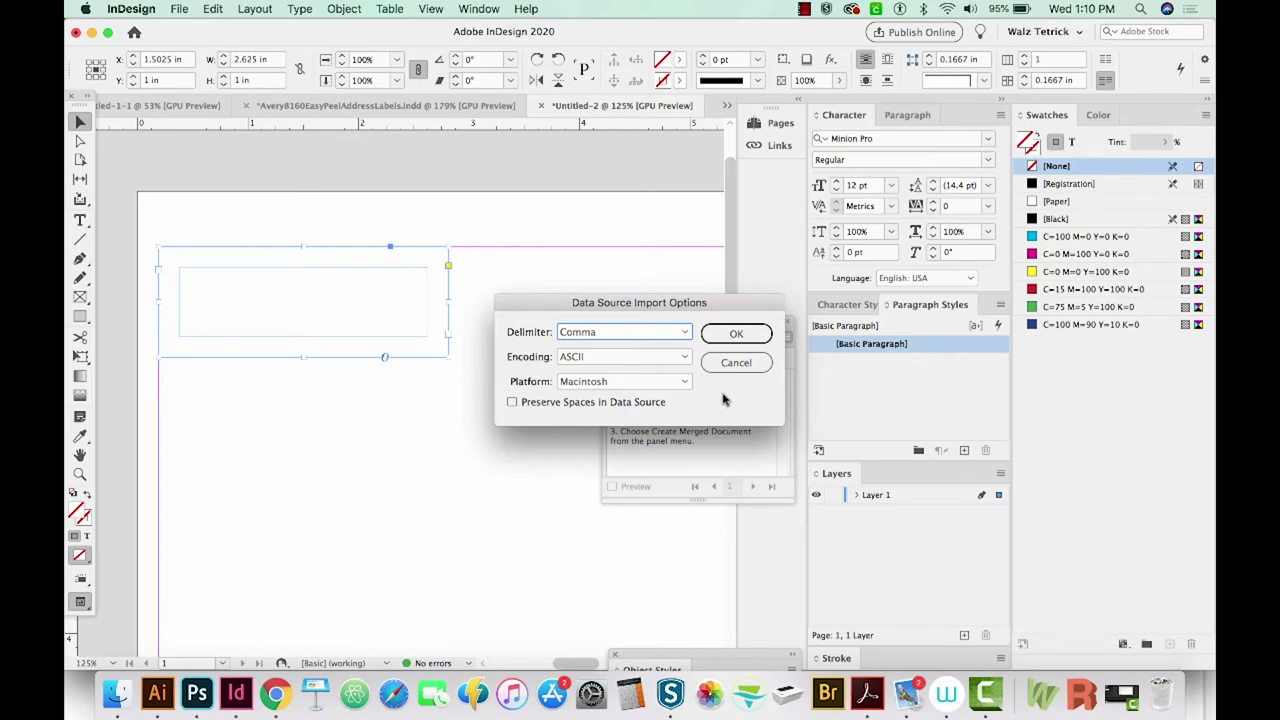
{"action": "left_click", "coordinate": [740, 336]}
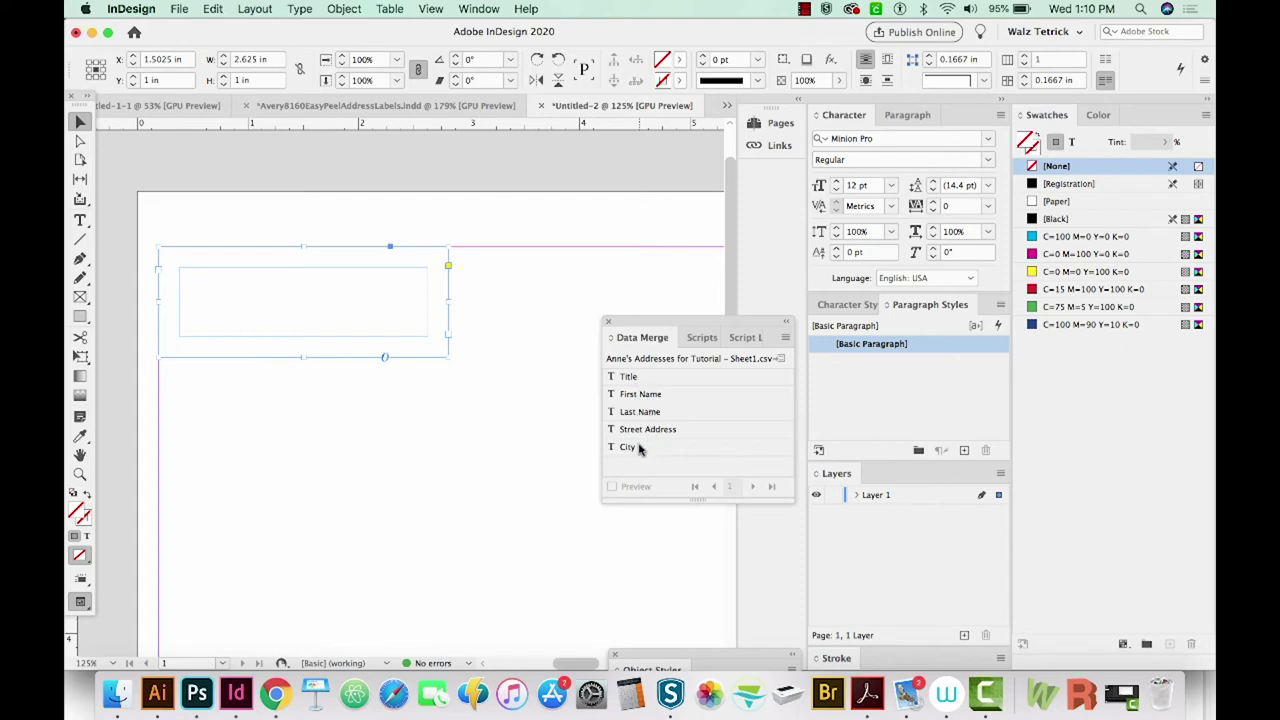
{"action": "left_click_drag", "start_coordinate": [639, 449], "coordinate": [354, 291]}
Step: Insert the Title, First Name, Last Name, Street Address and City merge fields into the label frame
{"action": "key", "text": "t"}
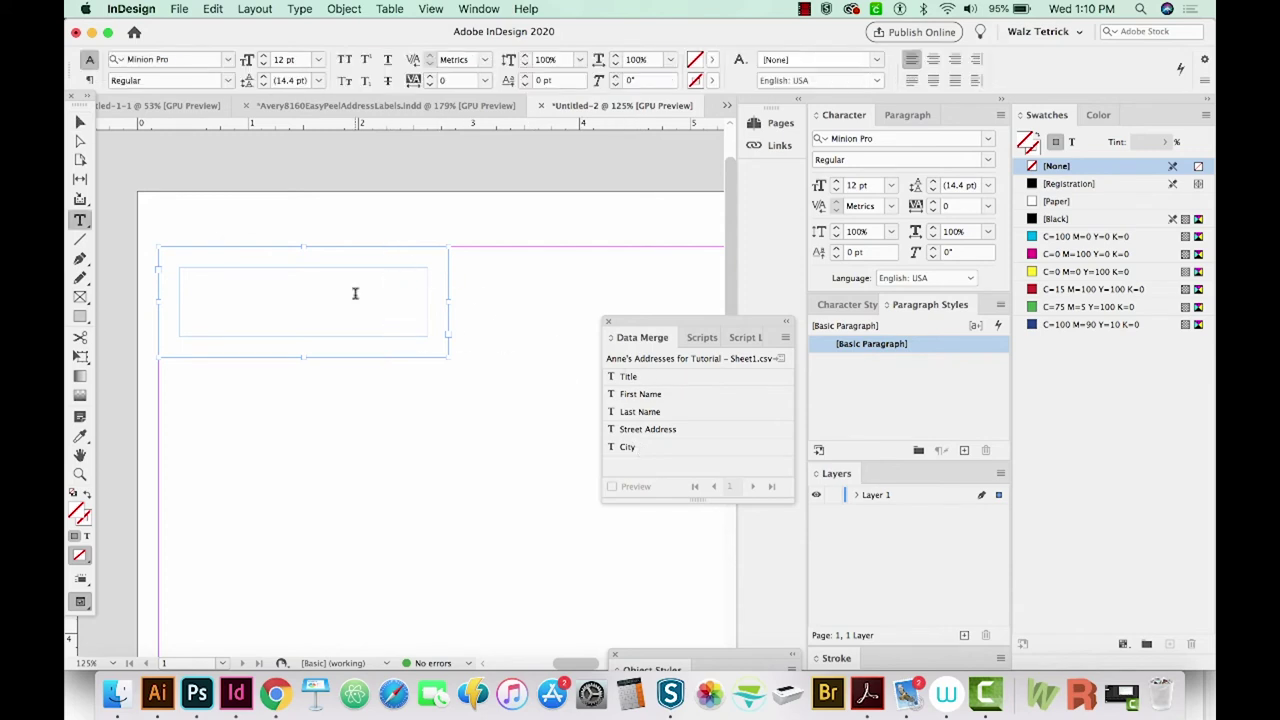
{"action": "left_click", "coordinate": [191, 273]}
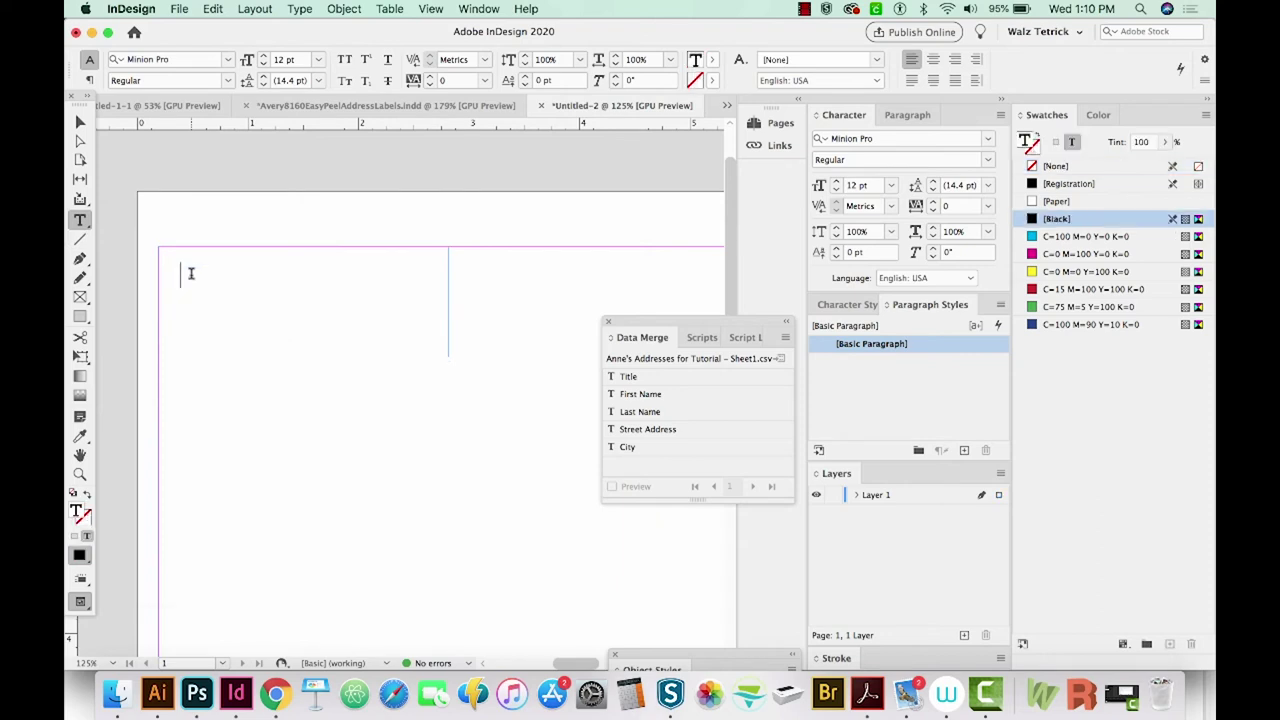
{"action": "left_click", "coordinate": [638, 377]}
{"action": "left_click", "coordinate": [645, 394]}
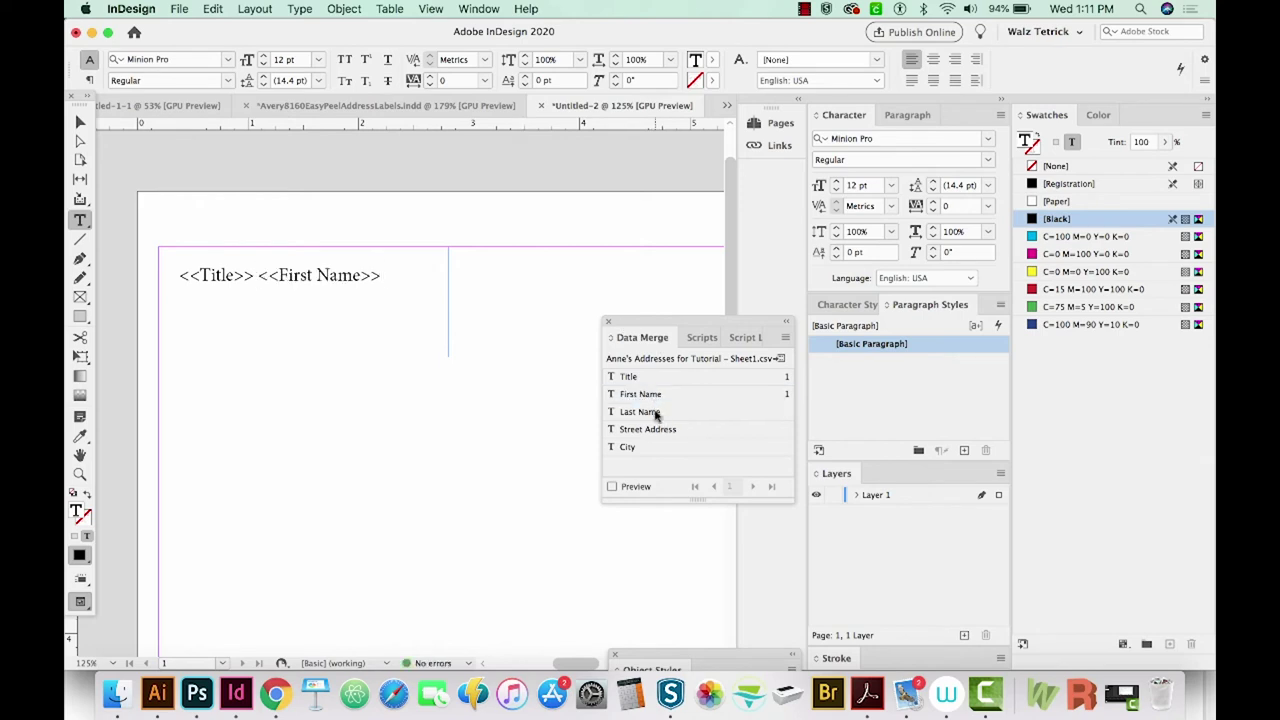
{"action": "left_click", "coordinate": [656, 413]}
{"action": "key", "text": "Return"}
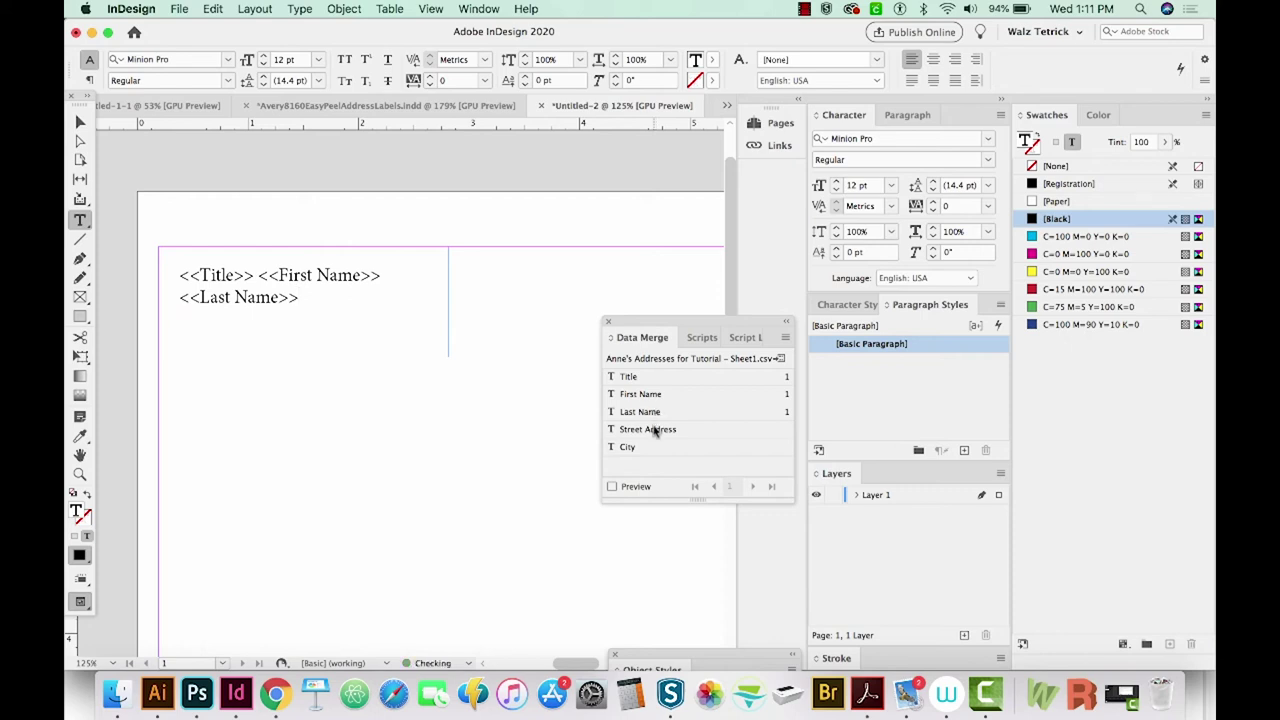
{"action": "left_click", "coordinate": [652, 430]}
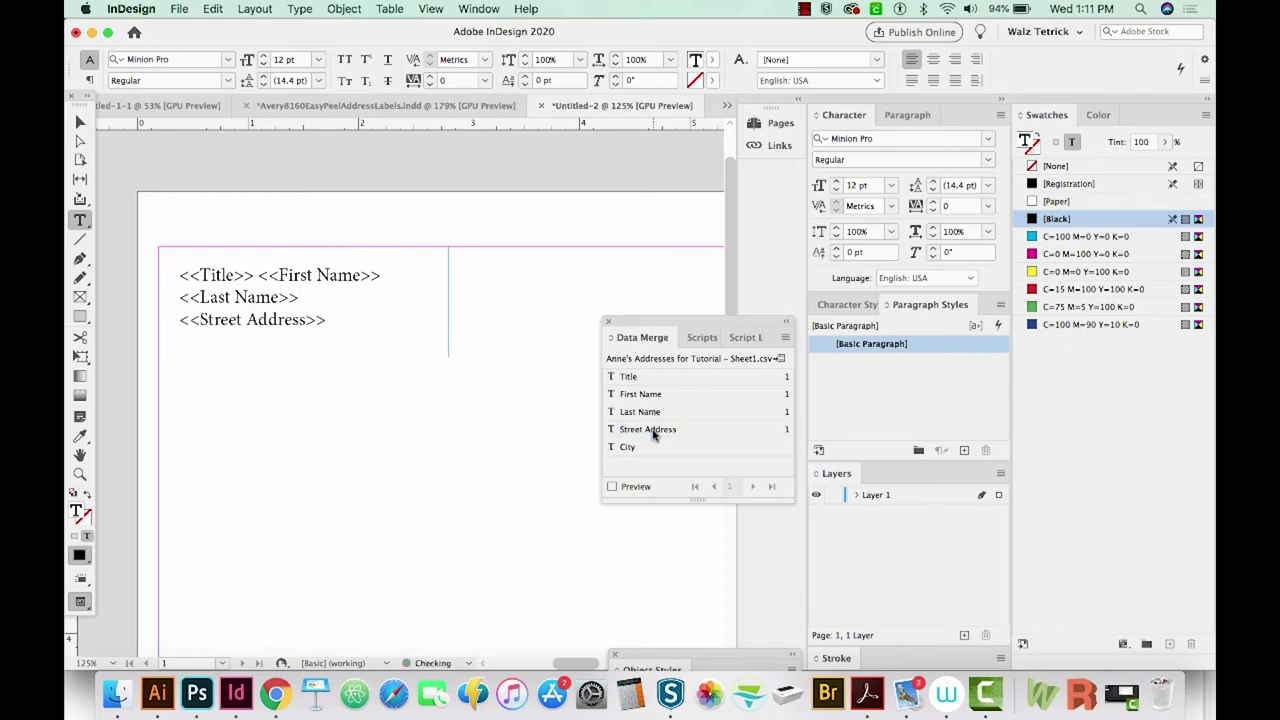
{"action": "left_click", "coordinate": [627, 449]}
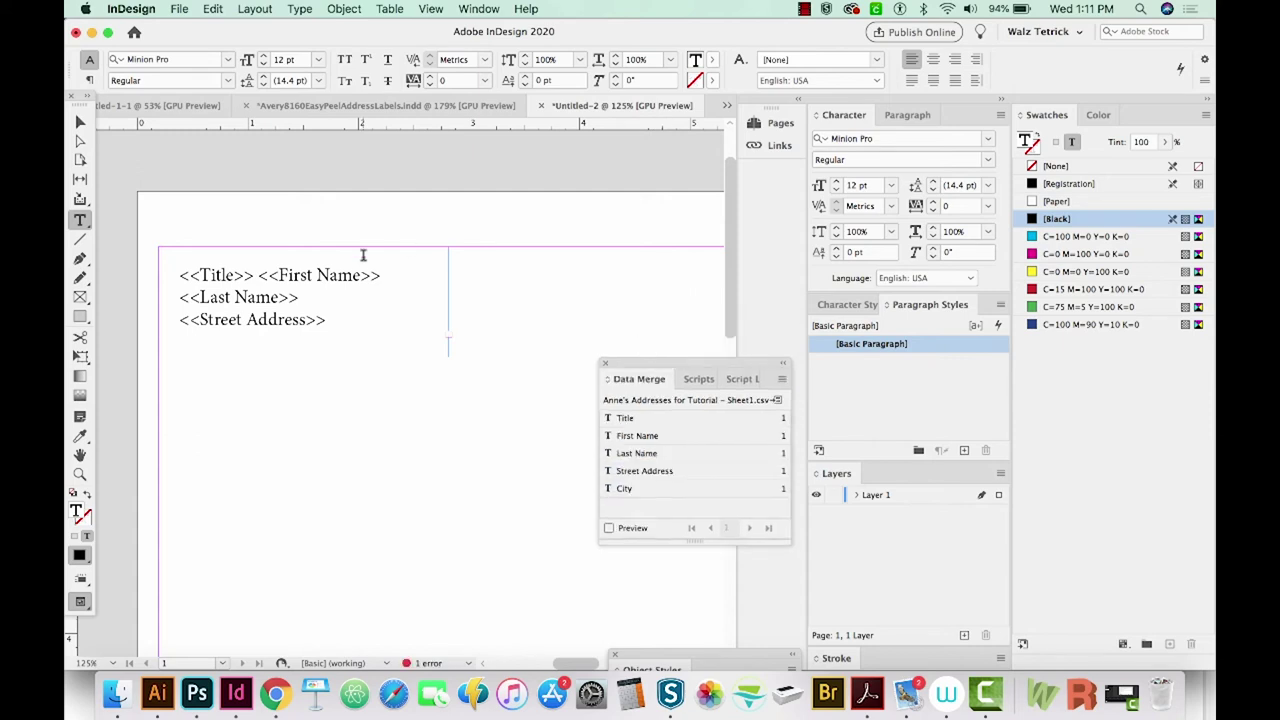
Step: Set all the placeholder address text to Arial Regular 10 pt
{"action": "double_click", "coordinate": [294, 275]}
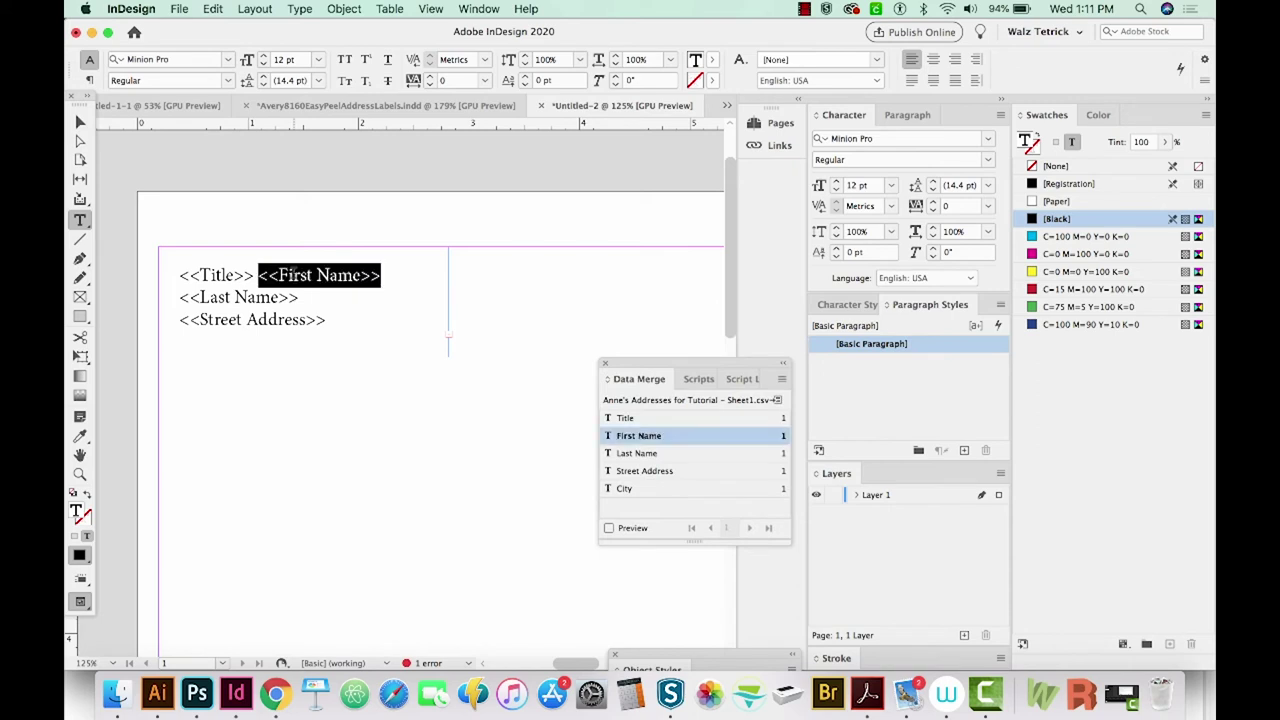
{"action": "key", "text": "super+a"}
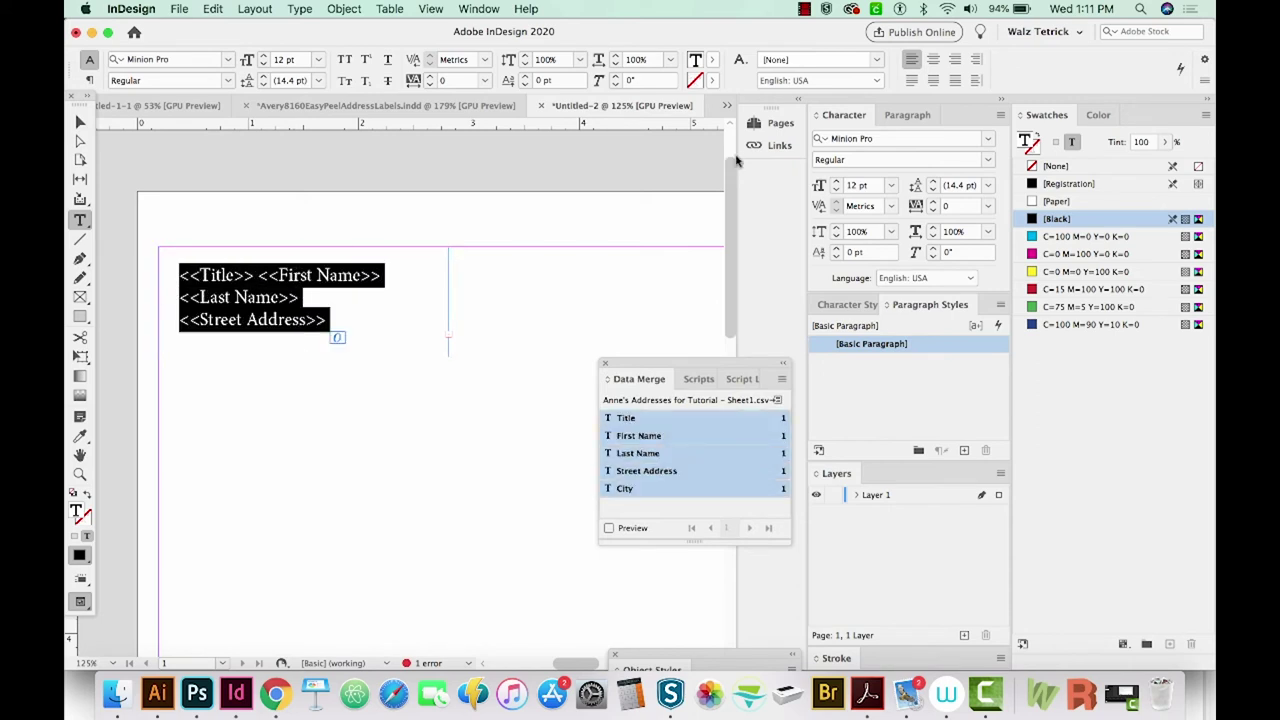
{"action": "left_click", "coordinate": [837, 191]}
{"action": "left_click", "coordinate": [837, 191]}
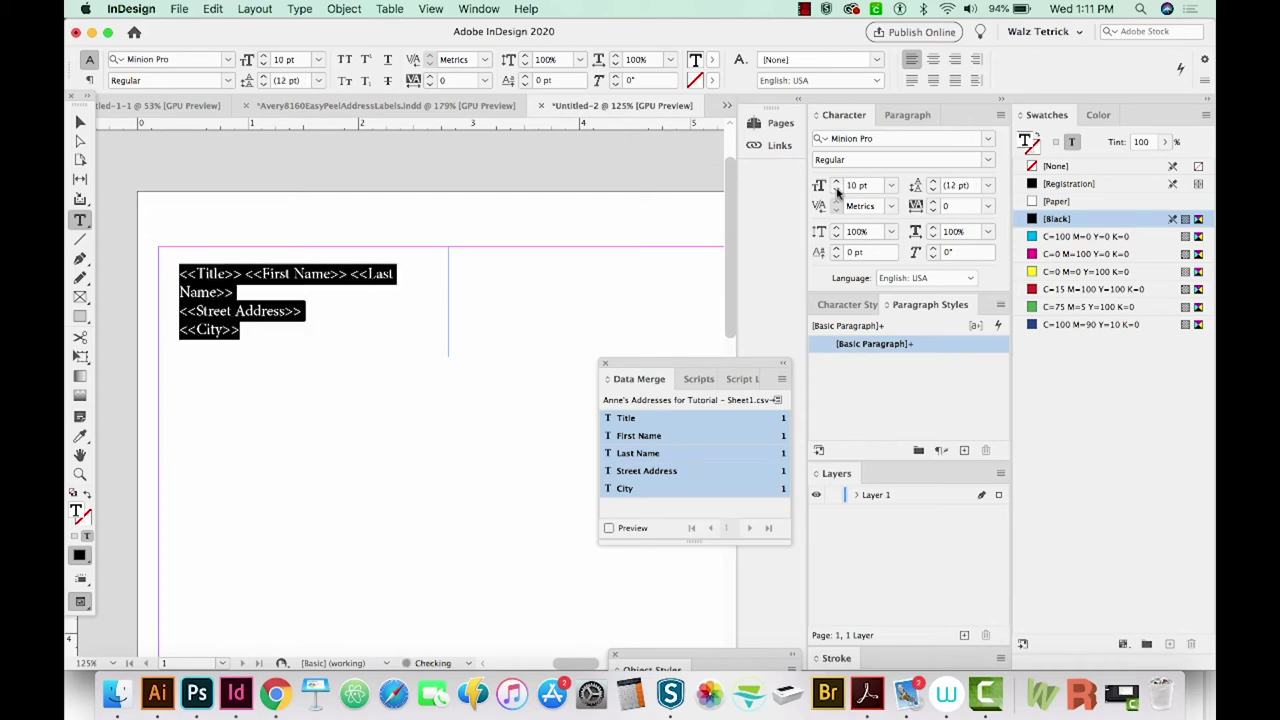
{"action": "left_click", "coordinate": [885, 139]}
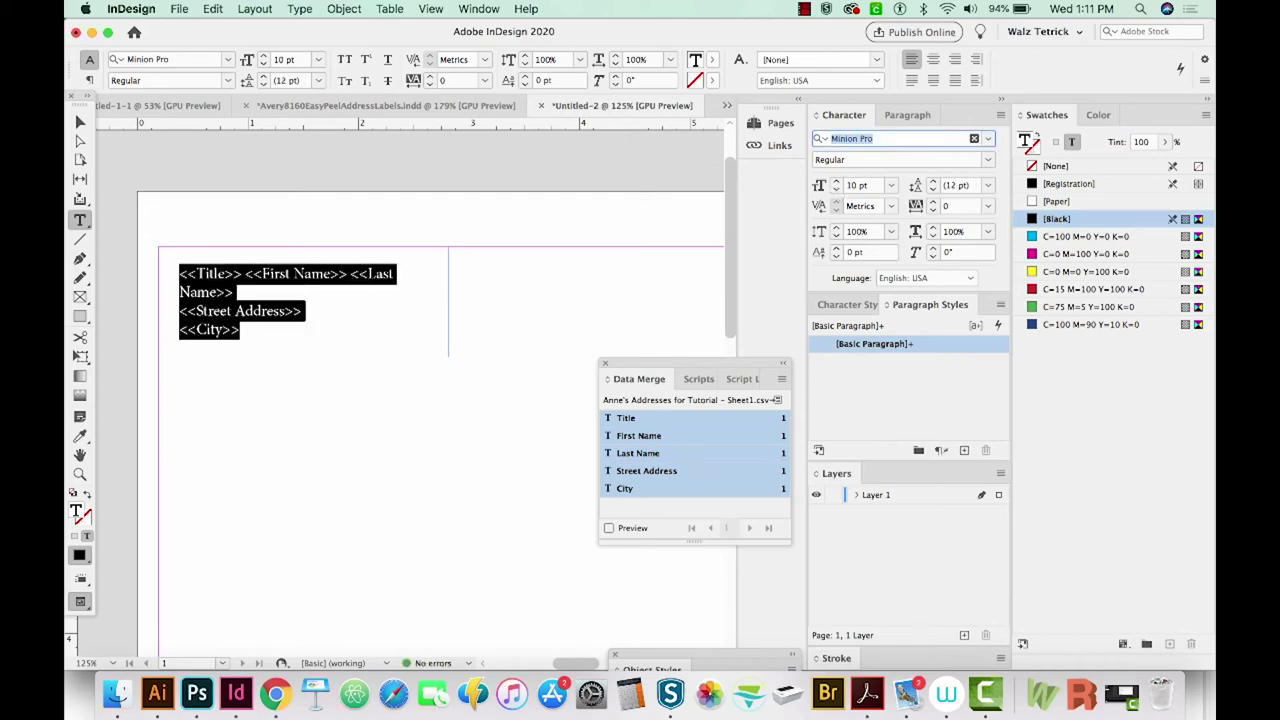
{"action": "type", "text": "arial"}
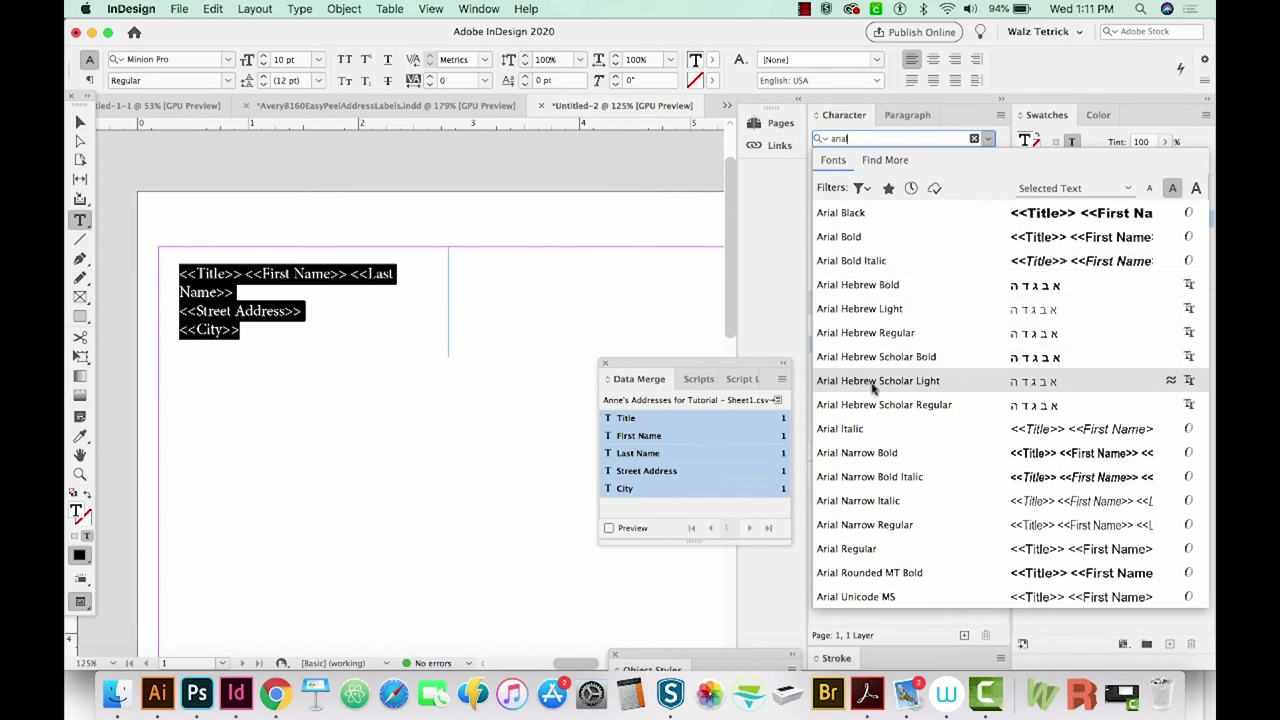
{"action": "left_click", "coordinate": [847, 549]}
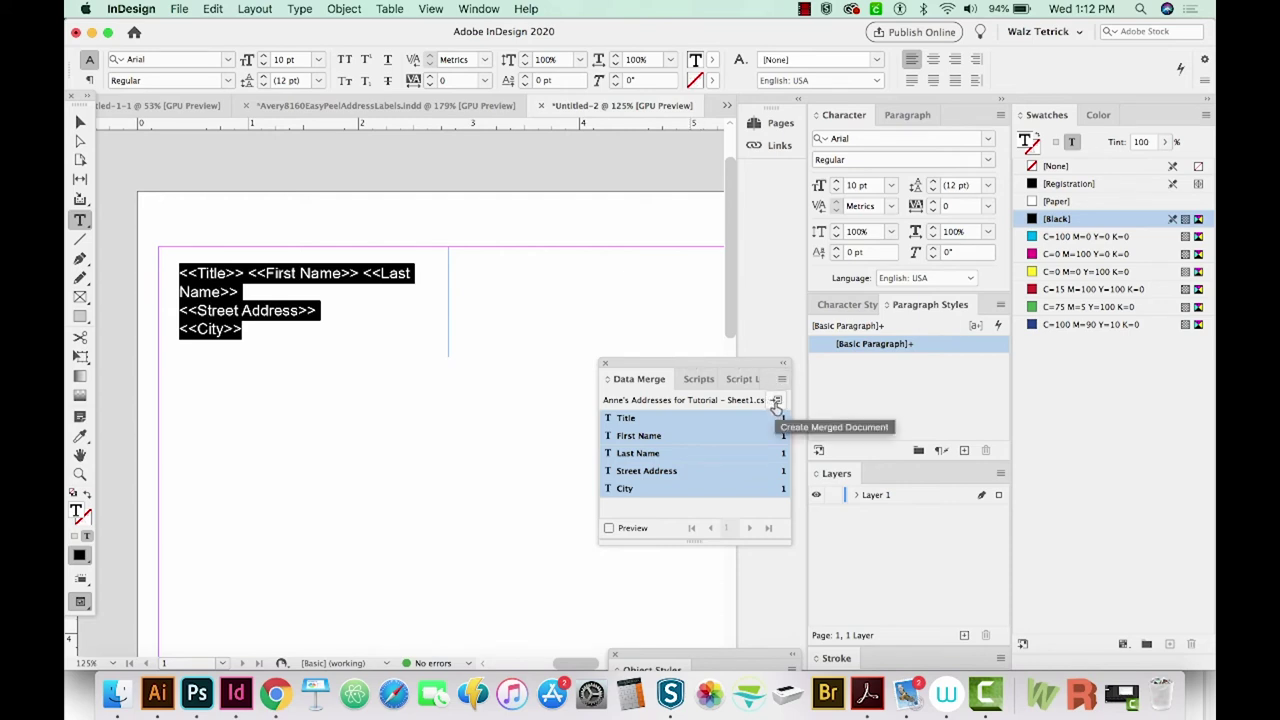
Step: Create a merged document with Multiple Records per page and adjusted spacing between columns
{"action": "left_click", "coordinate": [776, 401]}
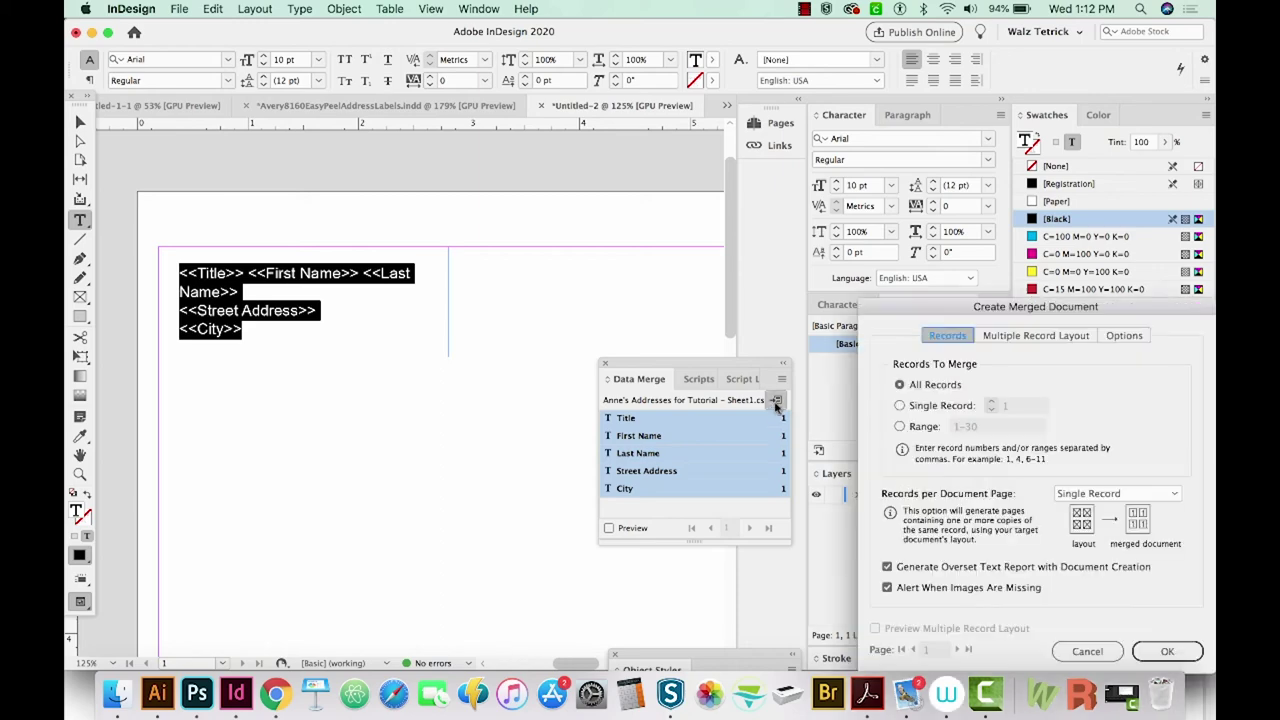
{"action": "left_click_drag", "start_coordinate": [1040, 313], "coordinate": [774, 147]}
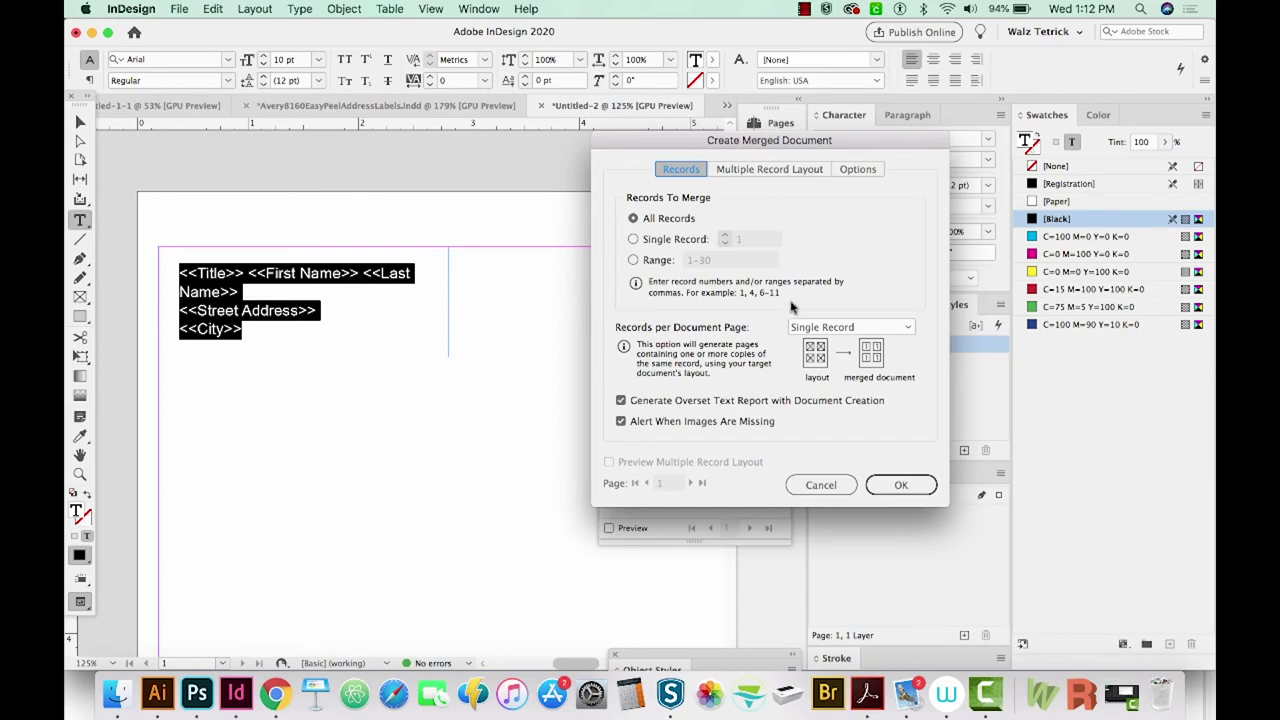
{"action": "left_click", "coordinate": [845, 328]}
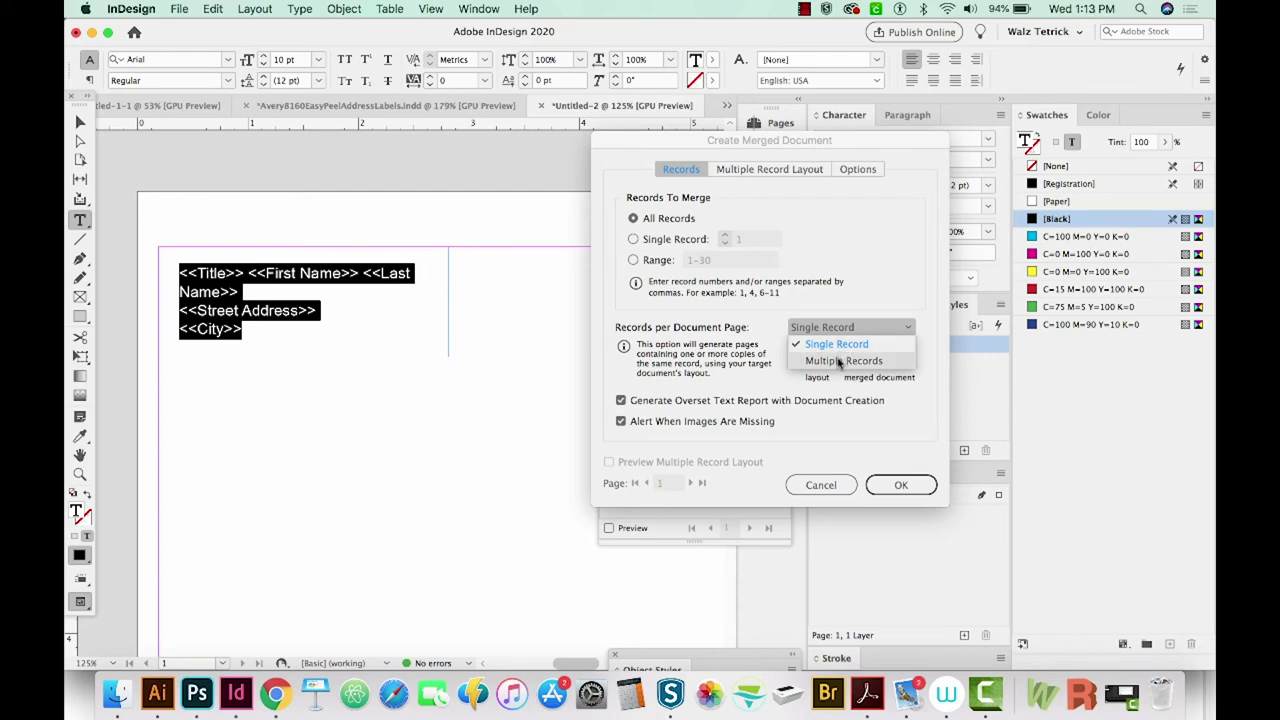
{"action": "left_click", "coordinate": [840, 362]}
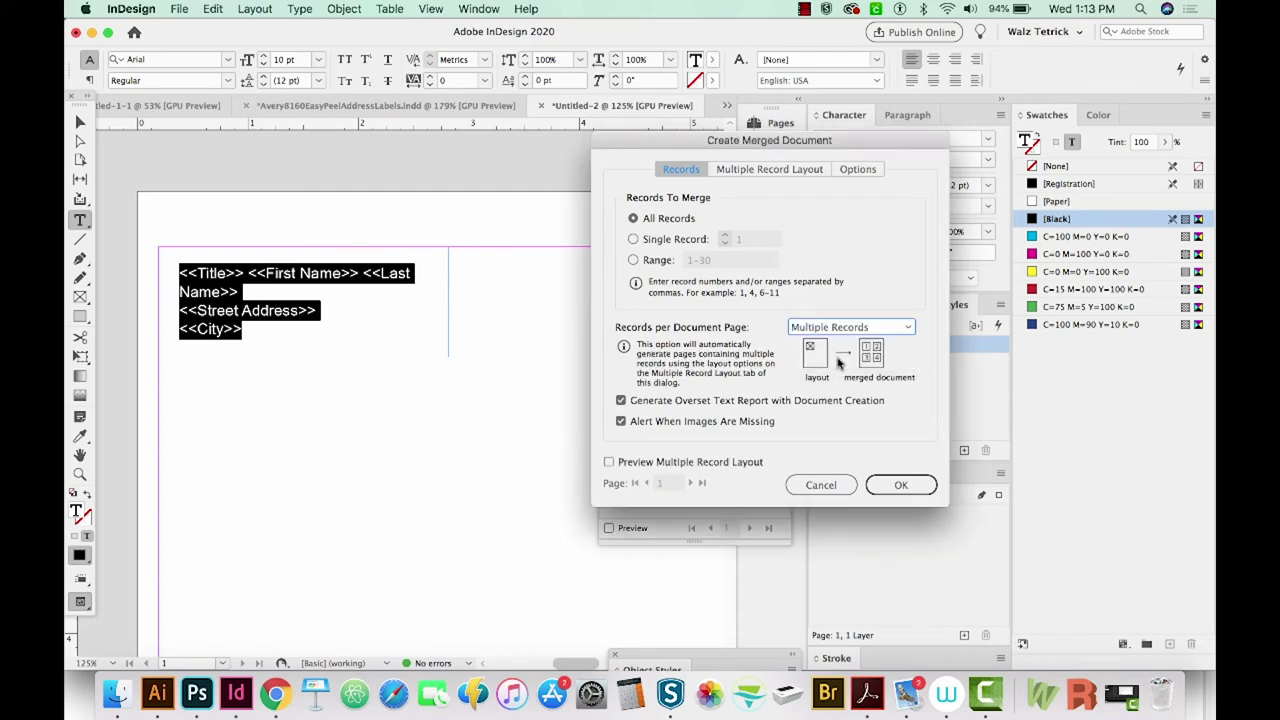
{"action": "left_click", "coordinate": [763, 170]}
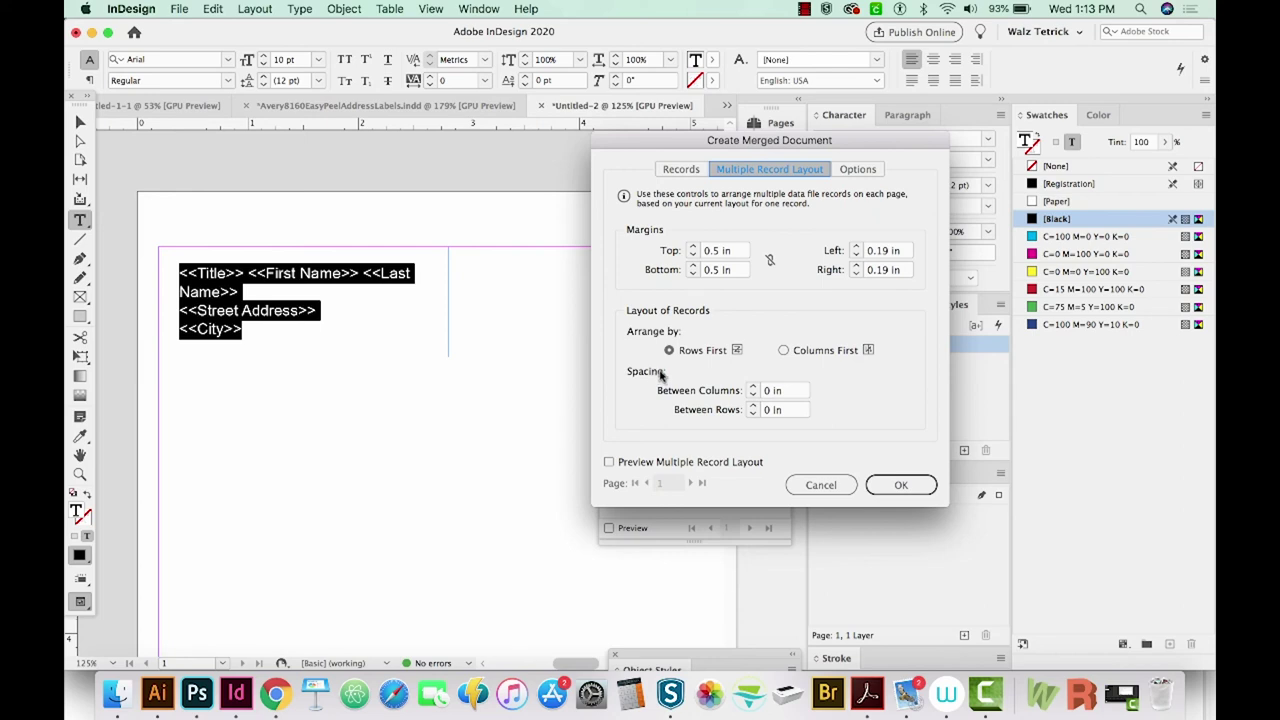
{"action": "left_click", "coordinate": [716, 392]}
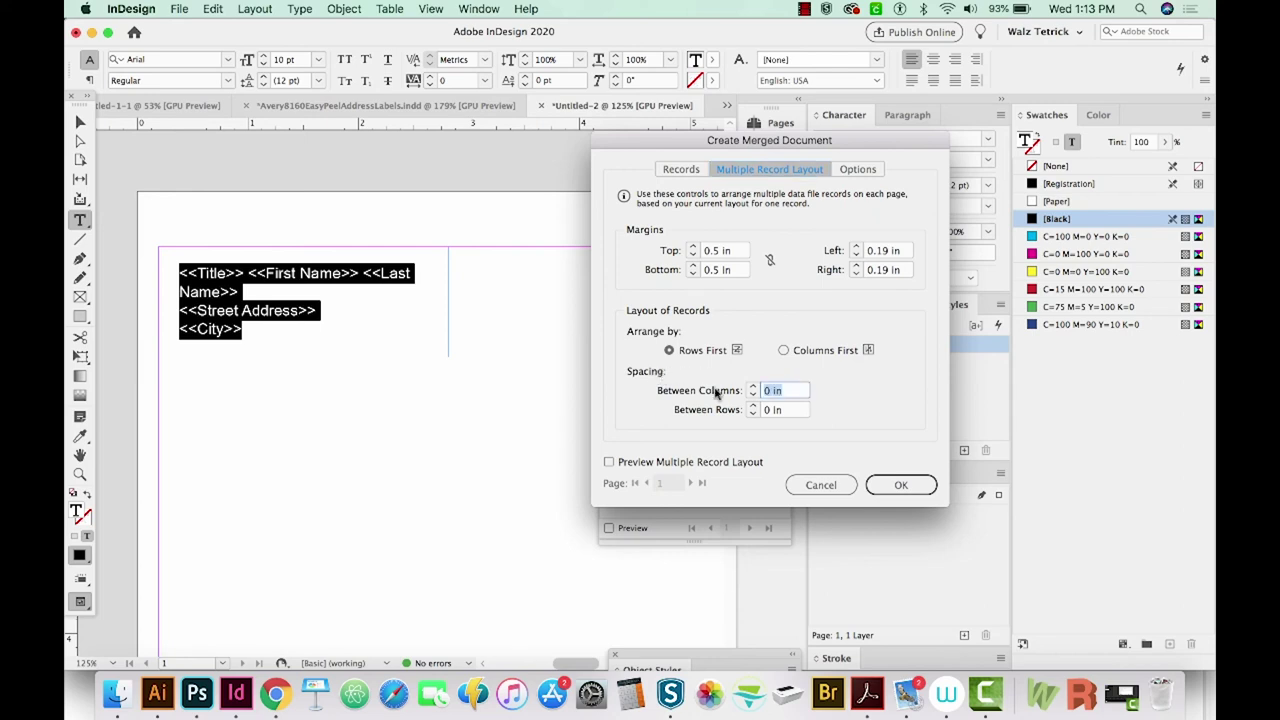
{"action": "key", "text": "BackSpace"}
{"action": "left_click", "coordinate": [902, 484]}
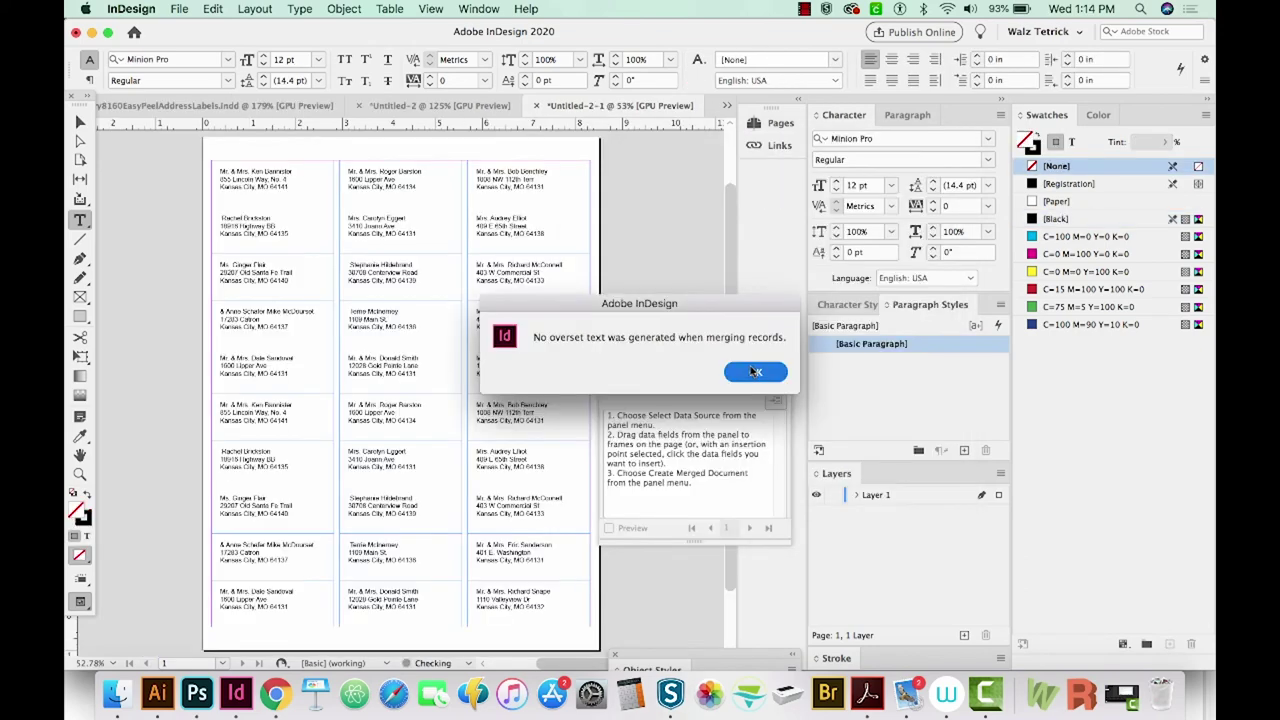
Step: Dismiss the overset alert and measure the 0.12 in gap between Avery labels with a rectangle
{"action": "key", "text": "Return"}
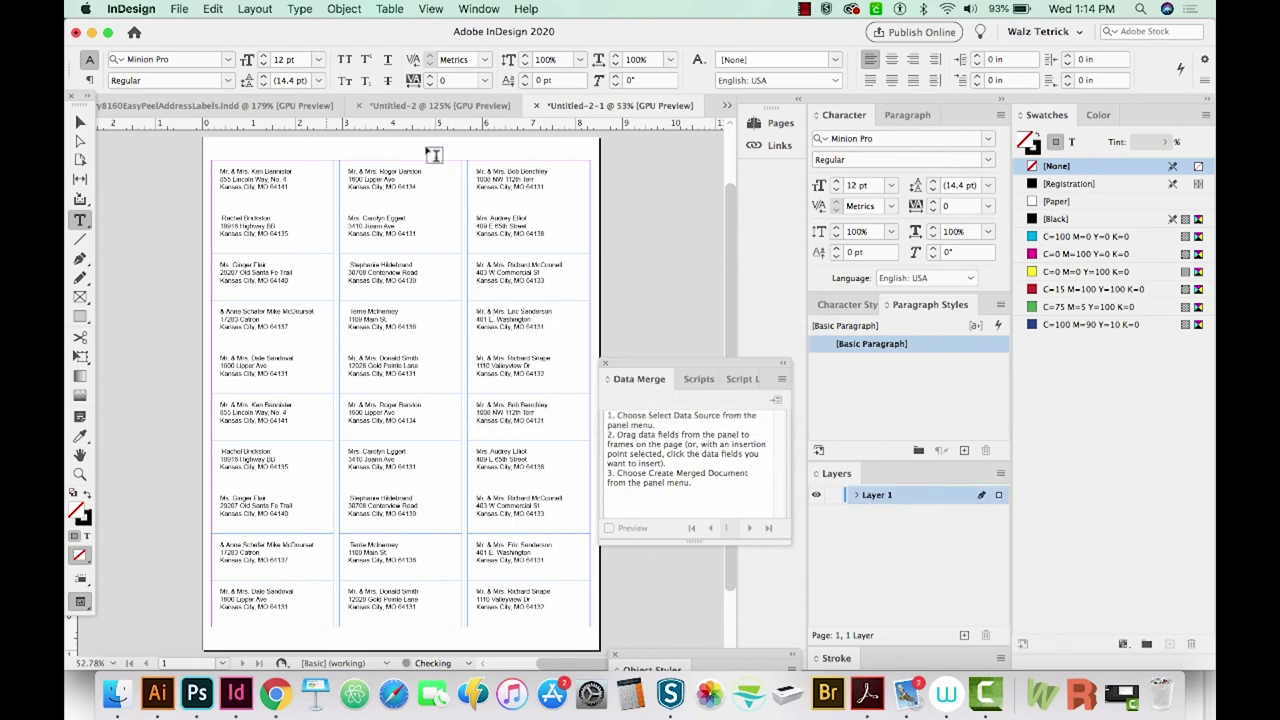
{"action": "left_click", "coordinate": [410, 105]}
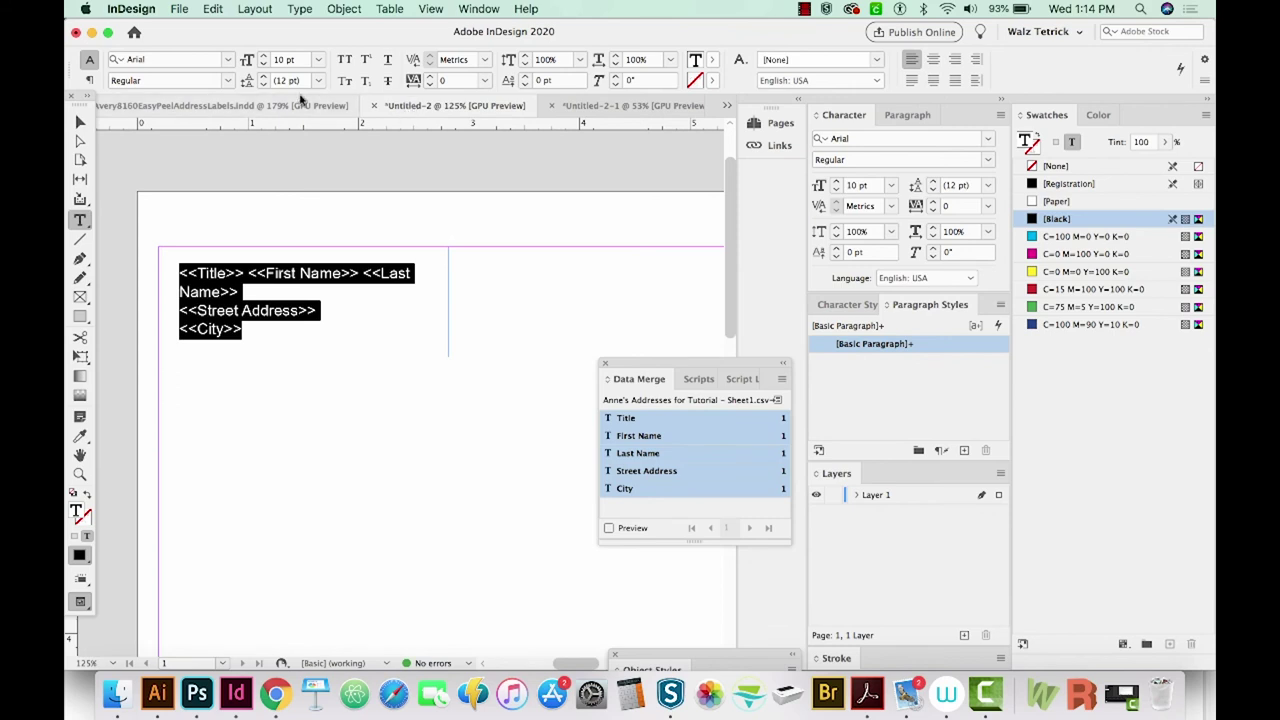
{"action": "left_click", "coordinate": [253, 110]}
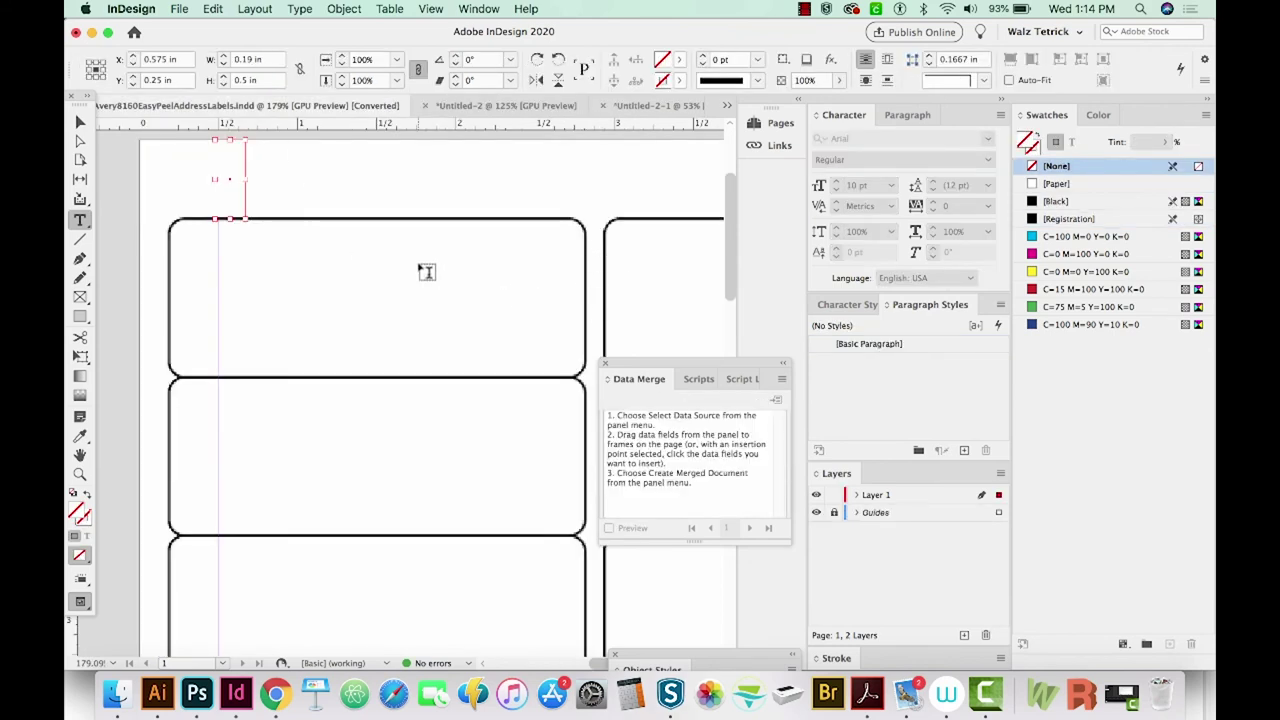
{"action": "key", "text": "m"}
{"action": "left_click_drag", "start_coordinate": [585, 258], "coordinate": [604, 287]}
{"action": "key", "text": "v"}
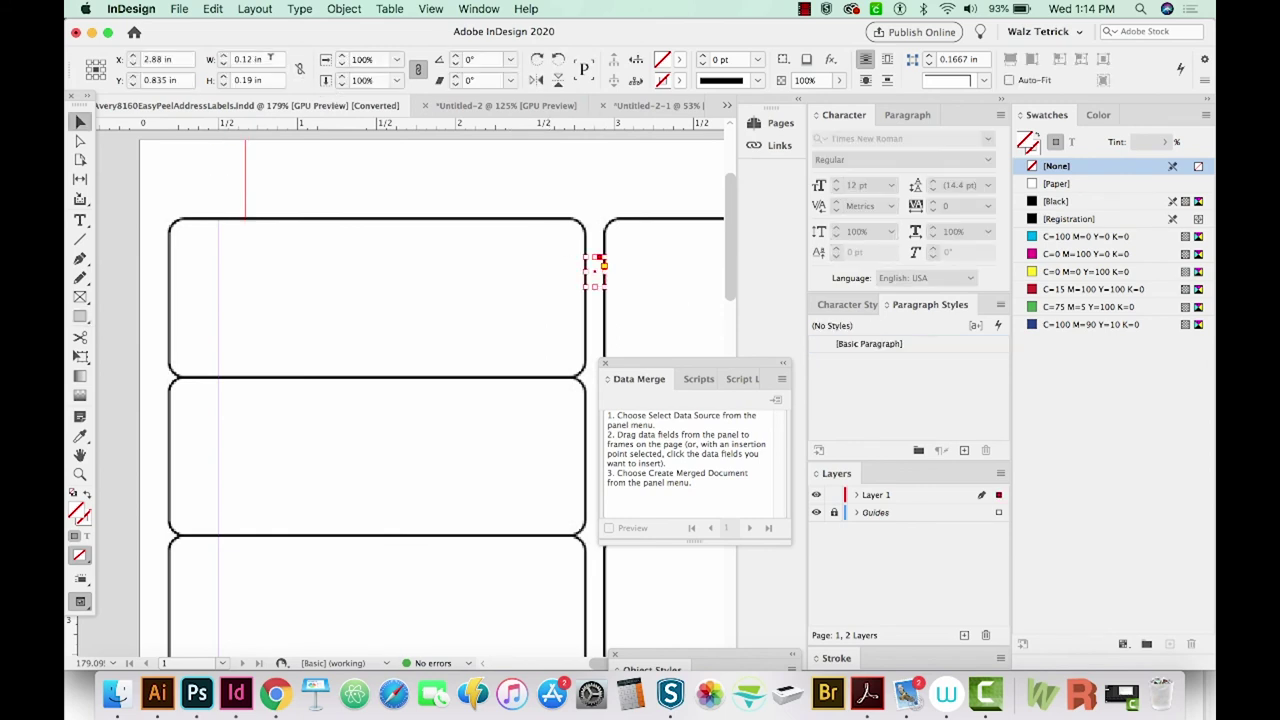
{"action": "left_click", "coordinate": [270, 59]}
{"action": "left_click", "coordinate": [640, 106]}
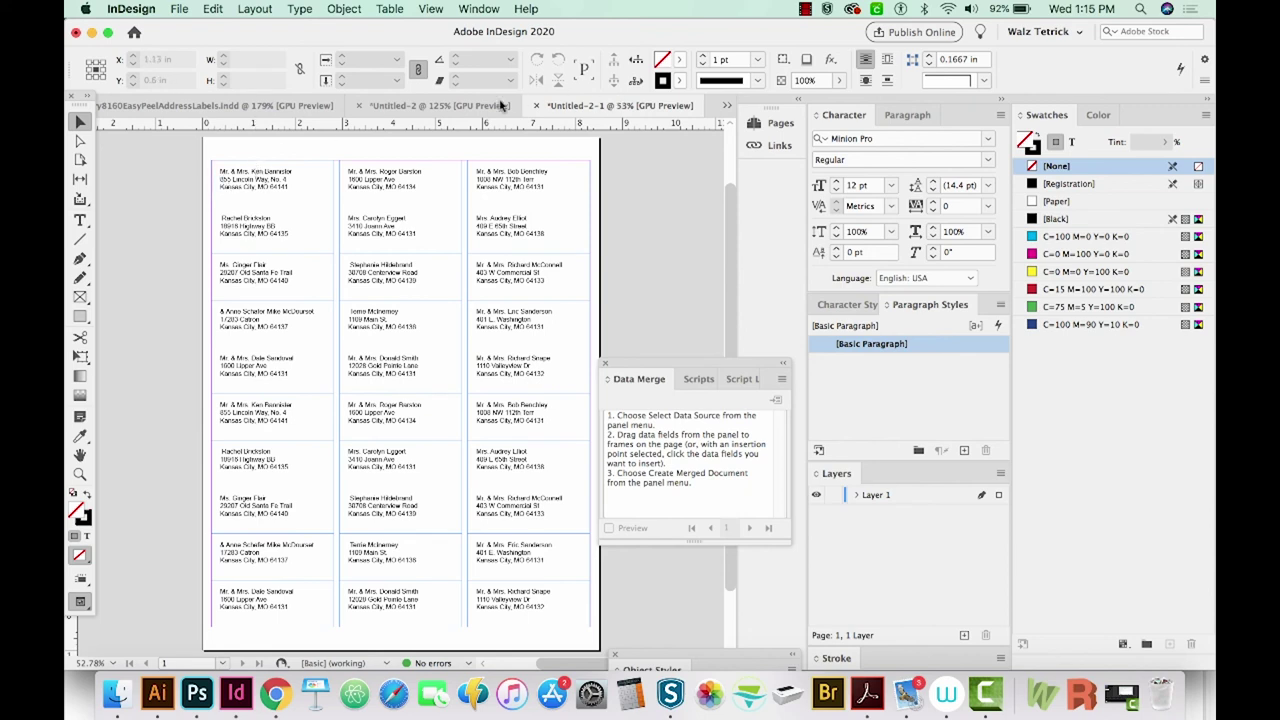
Step: Unlink the text frame insets and set the left inset to 0.375 in and the top inset to 0.25 in
{"action": "left_click", "coordinate": [460, 106]}
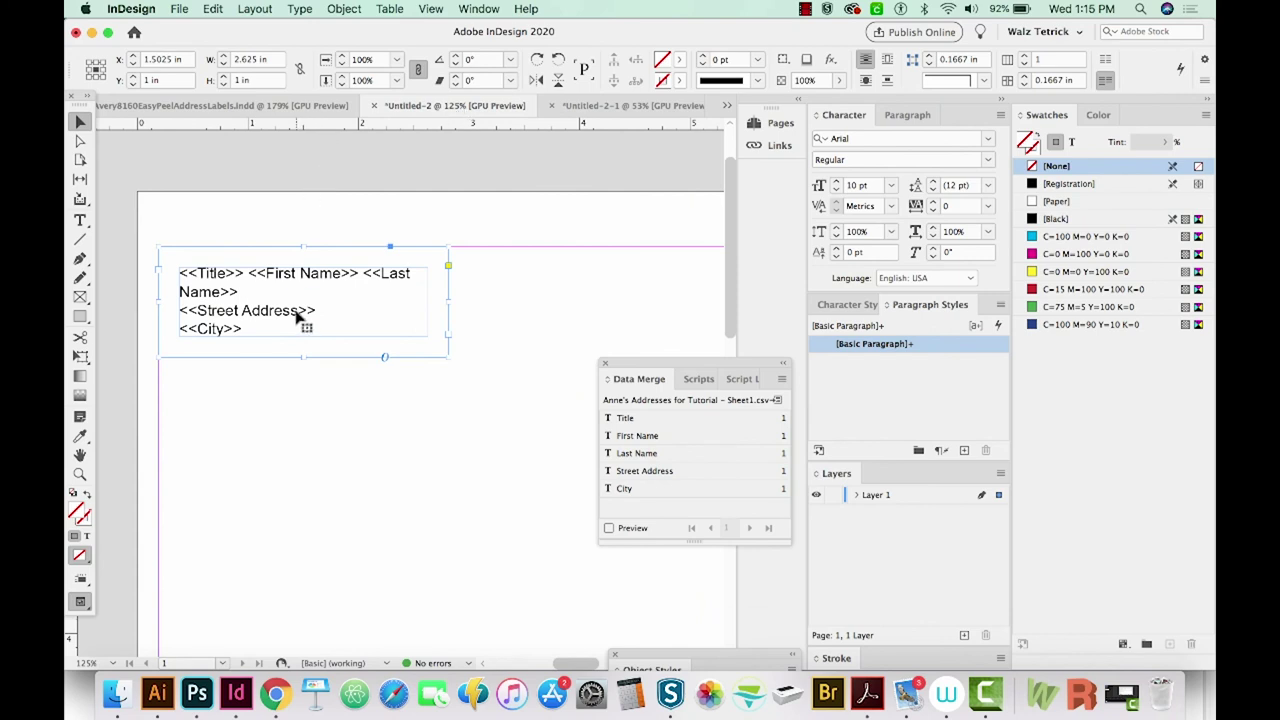
{"action": "key", "text": "super+b"}
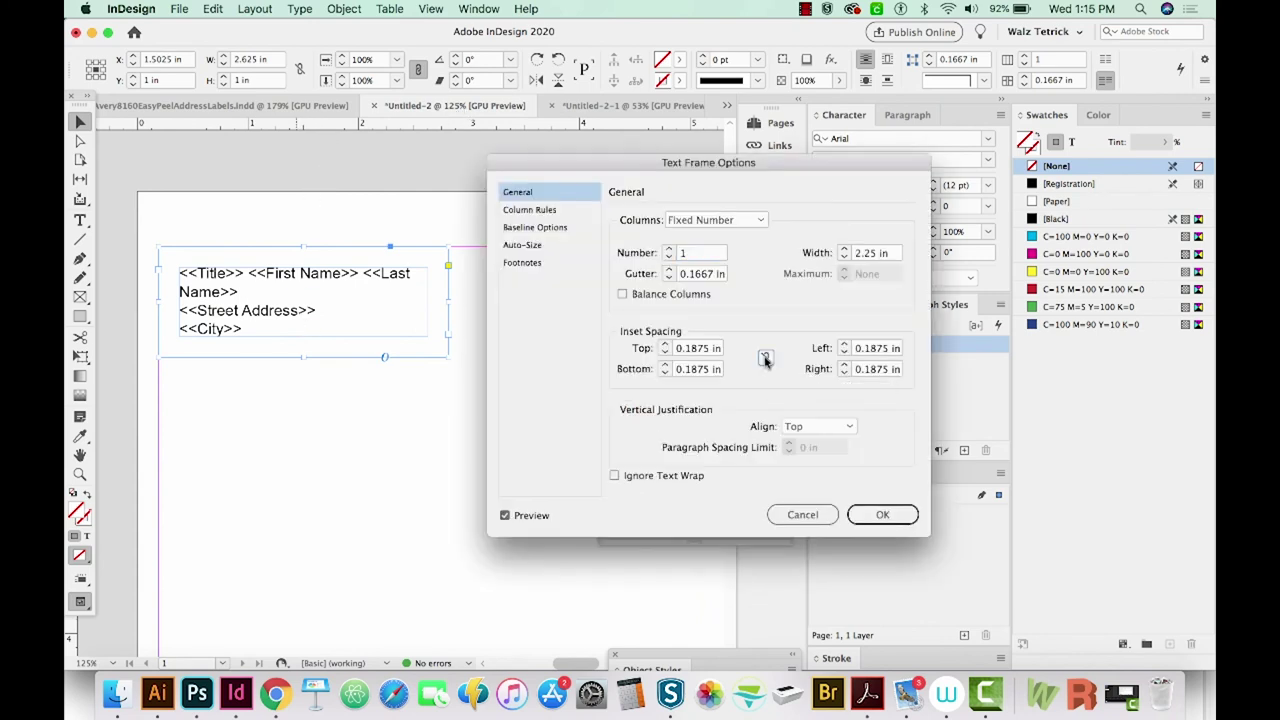
{"action": "left_click", "coordinate": [766, 358]}
{"action": "left_click", "coordinate": [844, 344]}
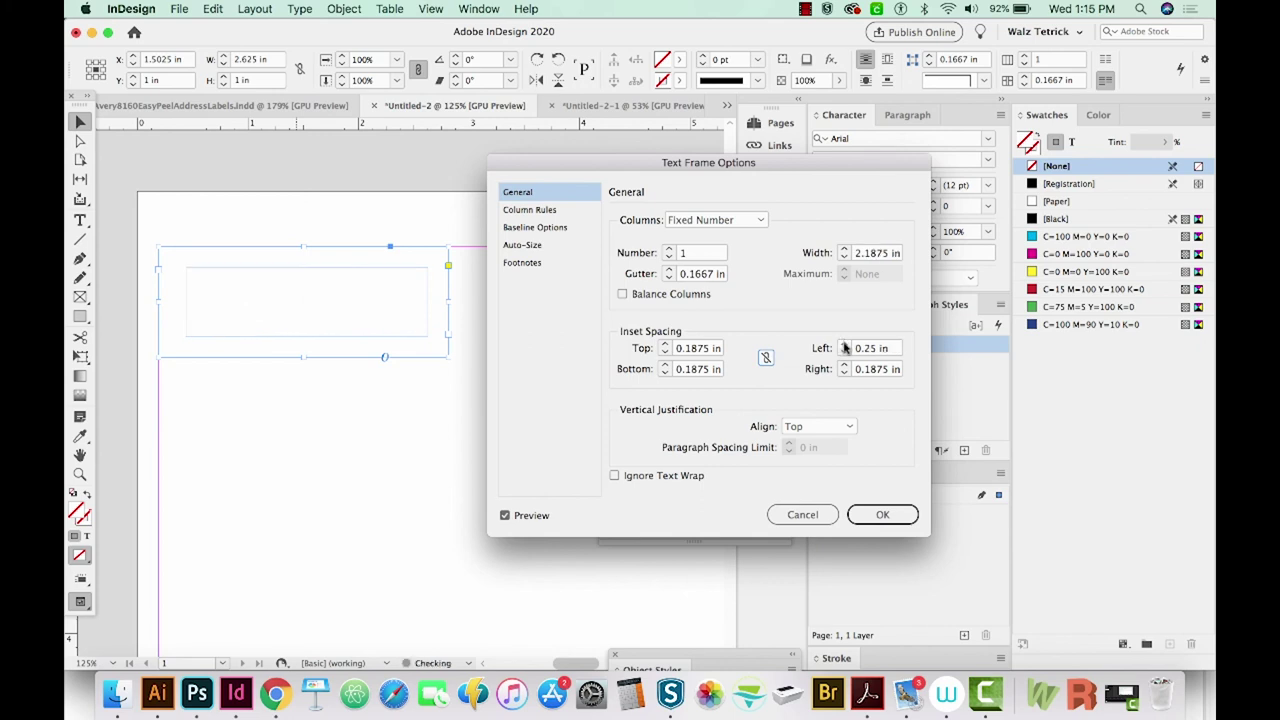
{"action": "left_click", "coordinate": [844, 345]}
{"action": "left_click", "coordinate": [844, 345]}
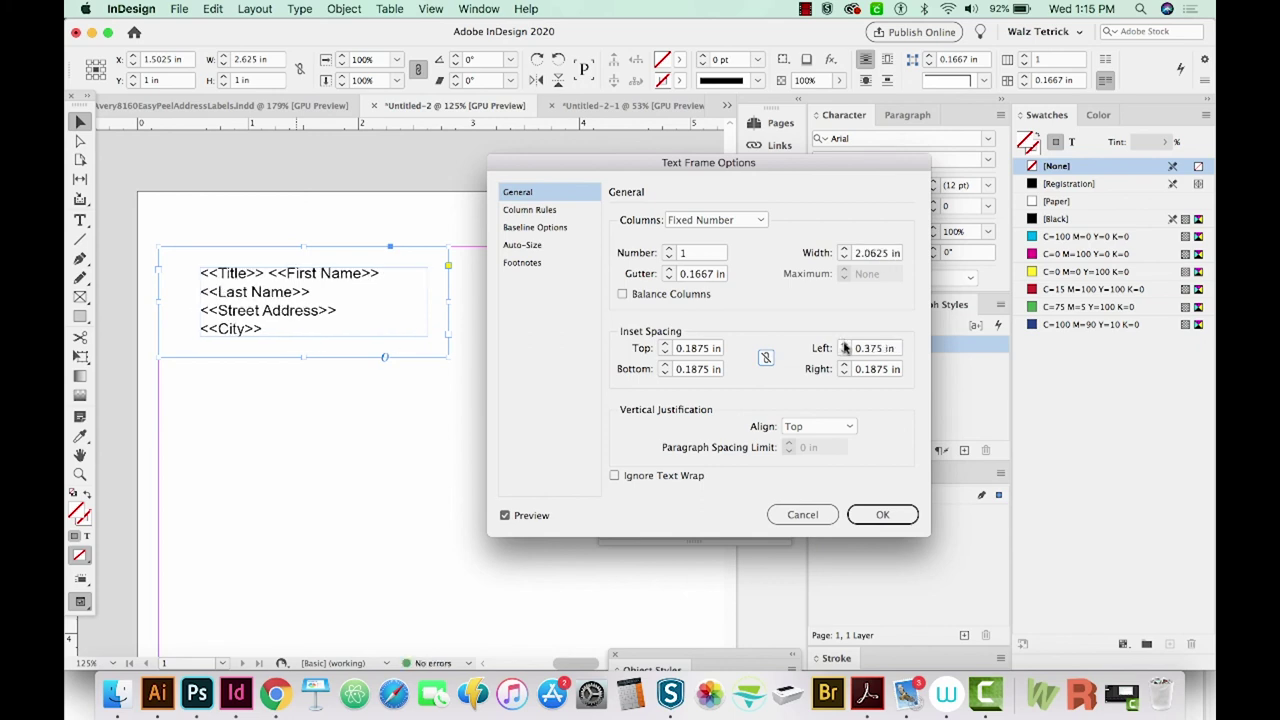
{"action": "left_click", "coordinate": [667, 344]}
{"action": "left_click", "coordinate": [667, 344]}
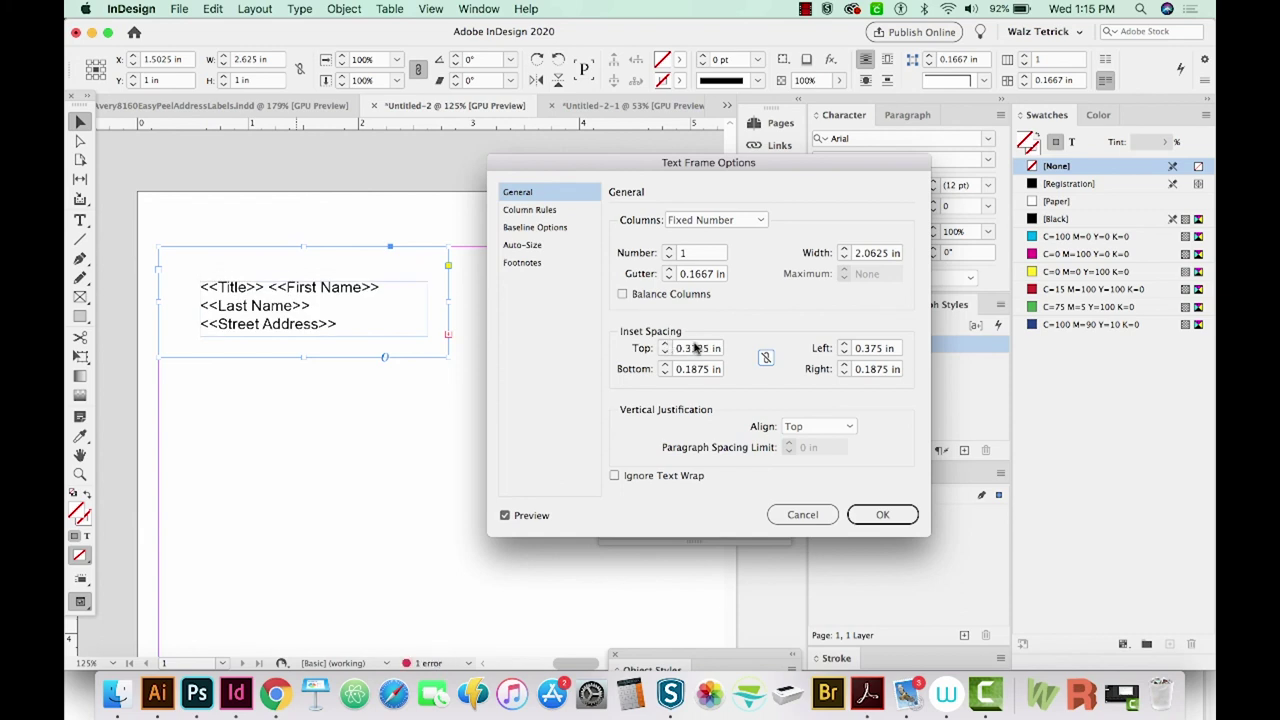
{"action": "left_click", "coordinate": [666, 353]}
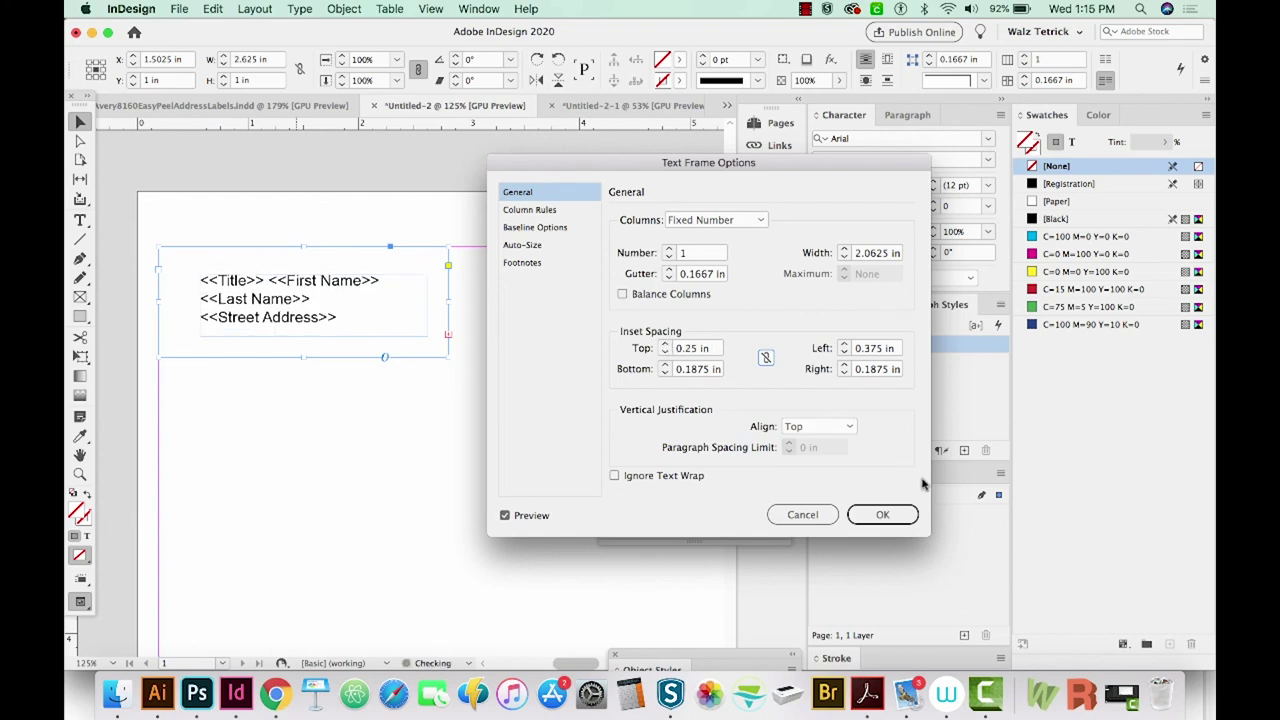
{"action": "left_click", "coordinate": [882, 513]}
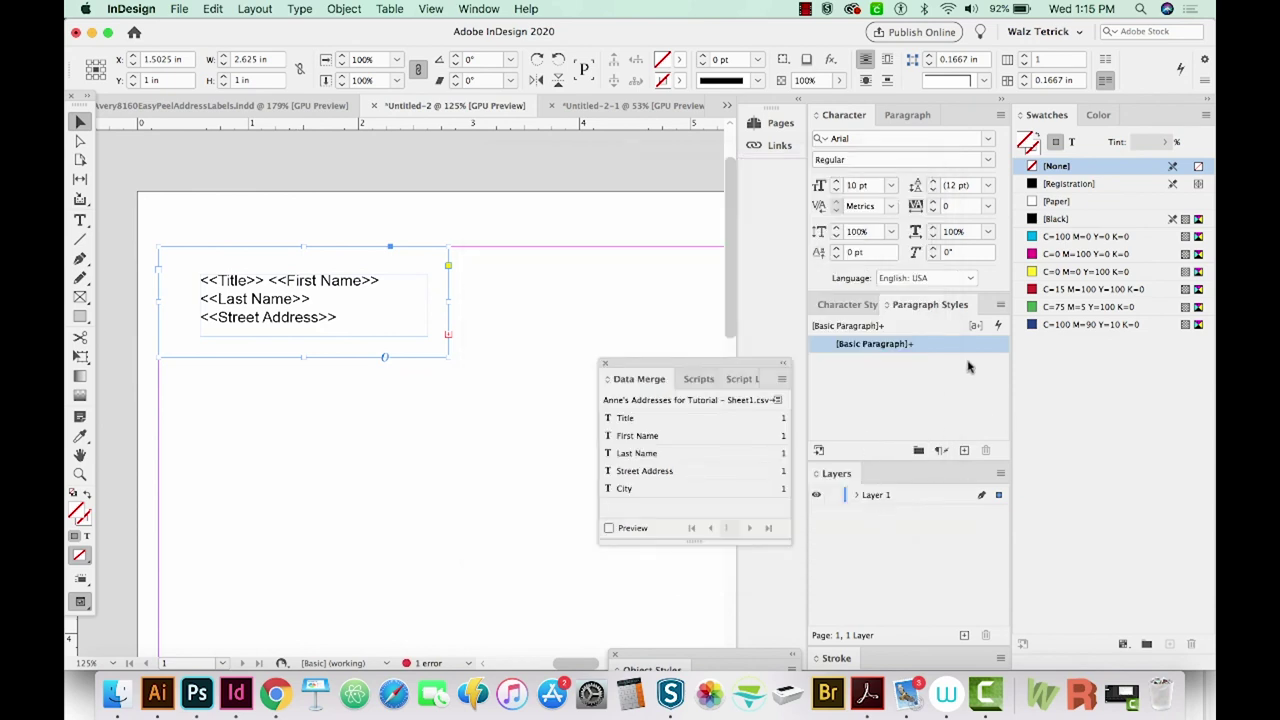
Step: Regenerate the merged label document with the 0.12 in column spacing and dismiss the overset notice
{"action": "left_click", "coordinate": [777, 400]}
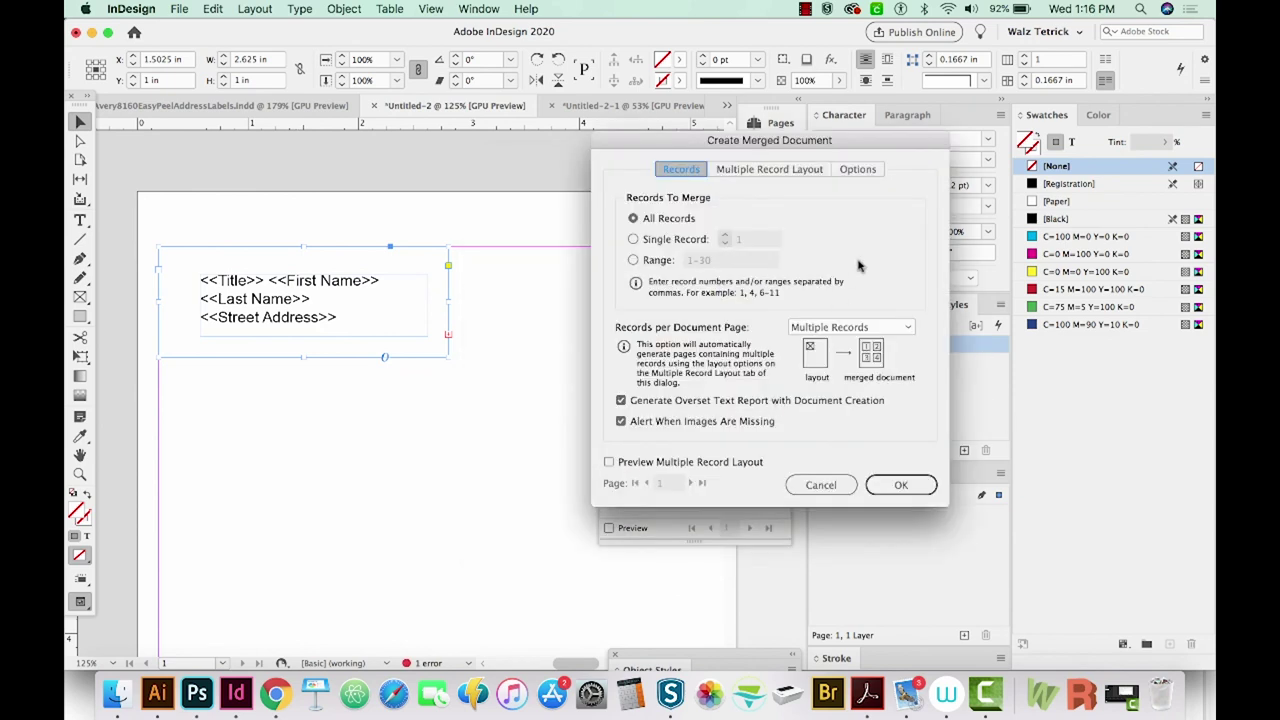
{"action": "left_click", "coordinate": [764, 169]}
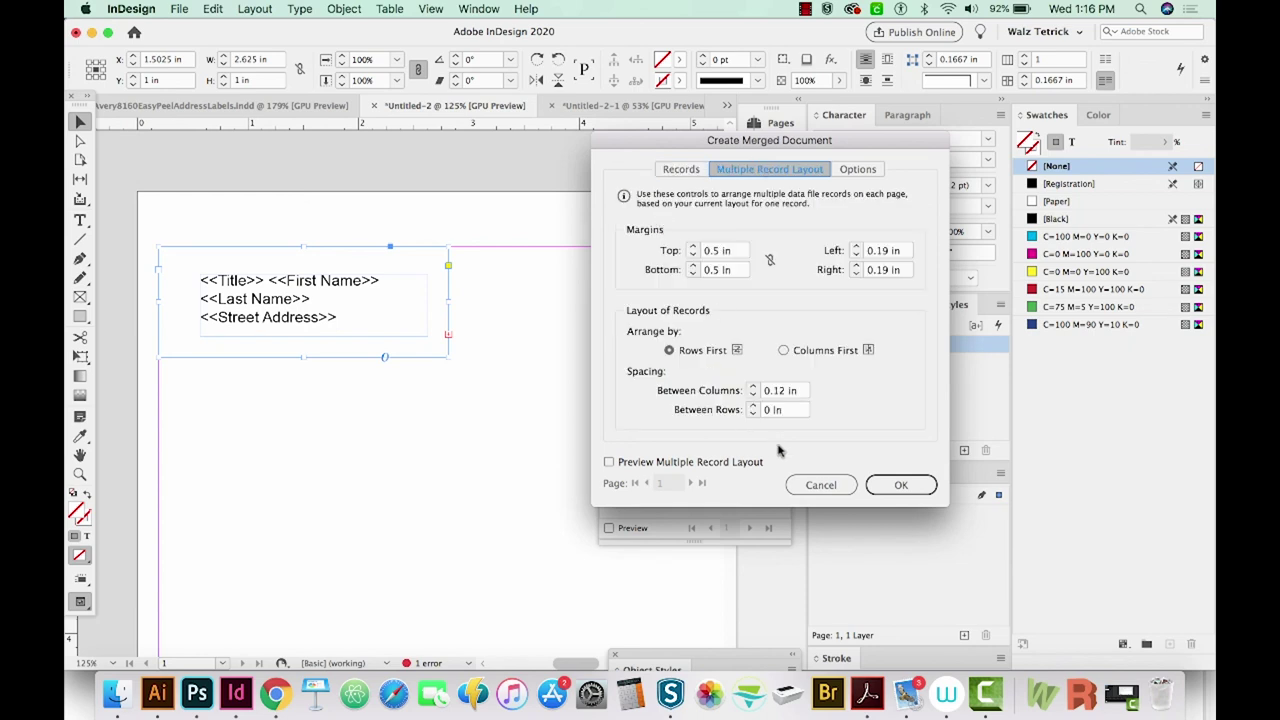
{"action": "left_click", "coordinate": [903, 486]}
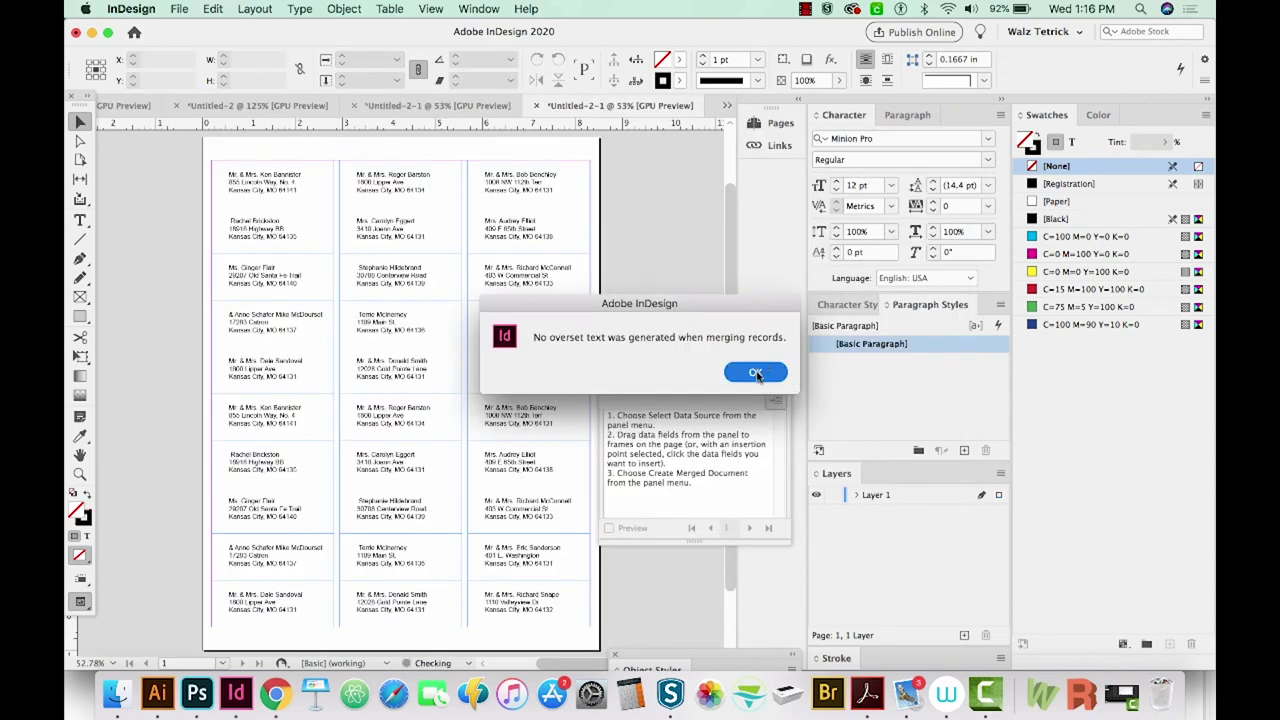
{"action": "left_click", "coordinate": [755, 373]}
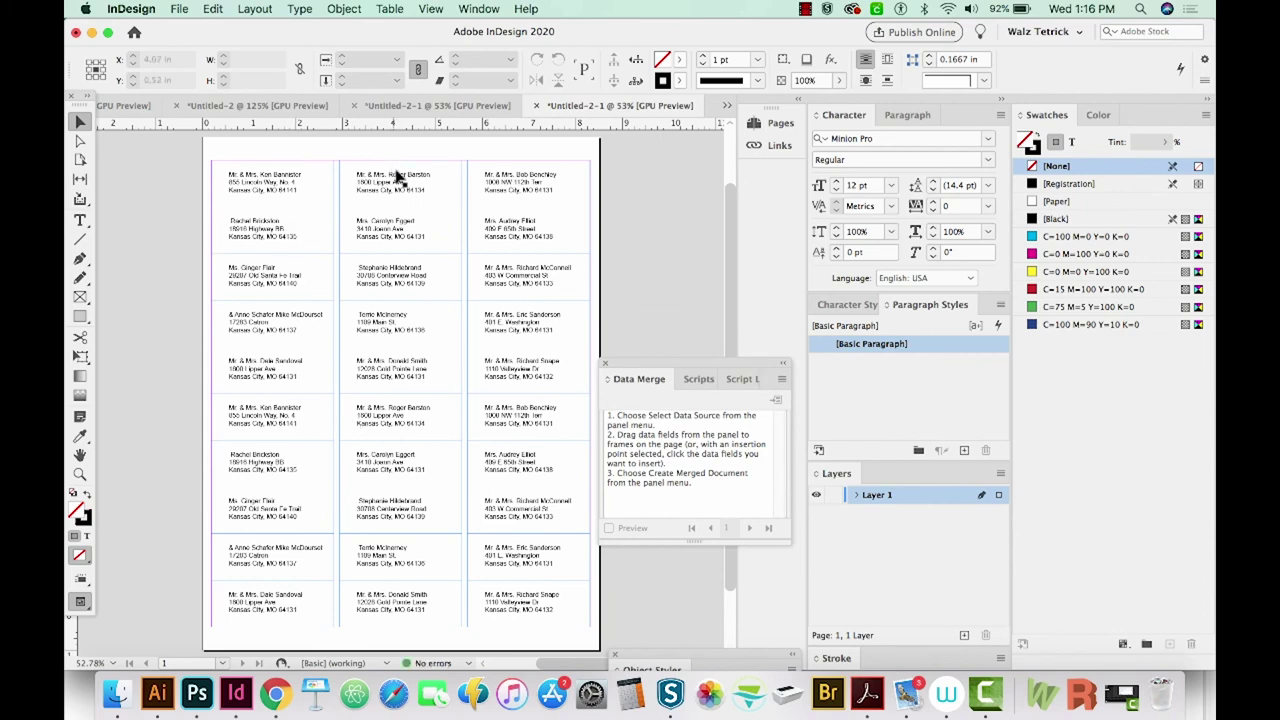
{"action": "scroll", "coordinate": [491, 320], "scroll_direction": "down", "scroll_amount": 1}
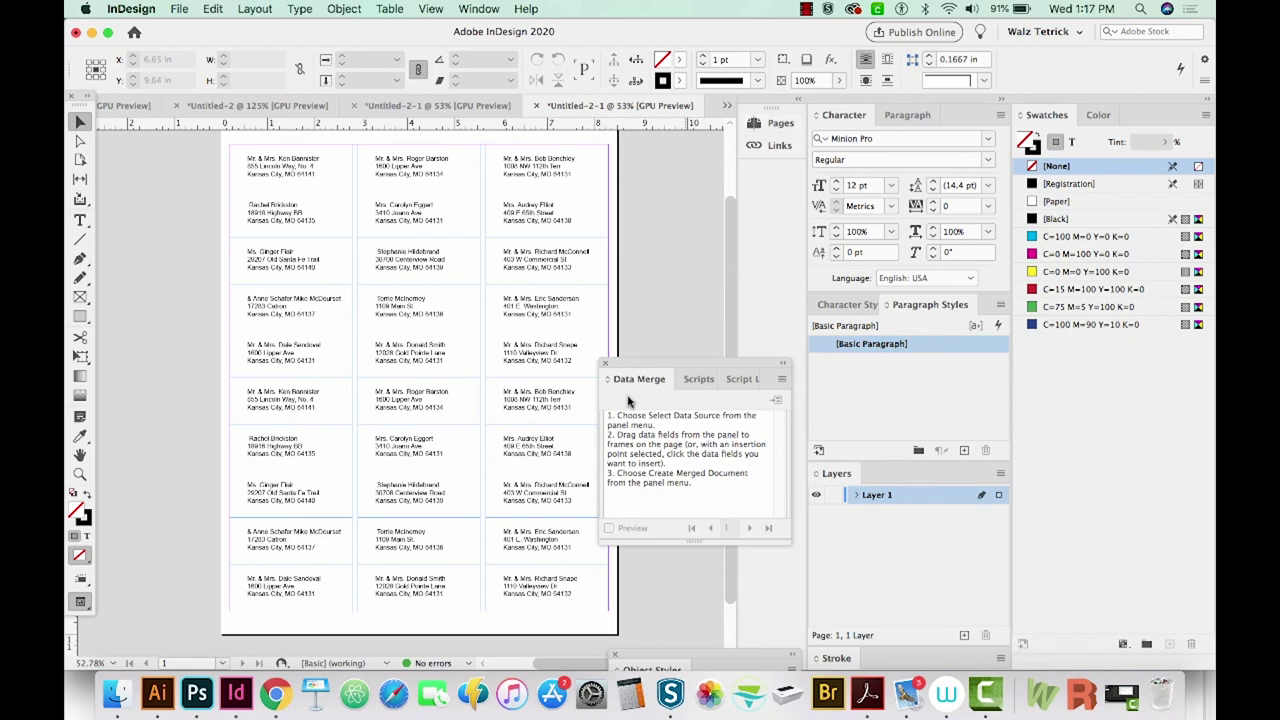
{"action": "scroll", "coordinate": [540, 368], "scroll_direction": "right", "scroll_amount": 2}
{"action": "scroll", "coordinate": [540, 368], "scroll_direction": "up", "scroll_amount": 1}
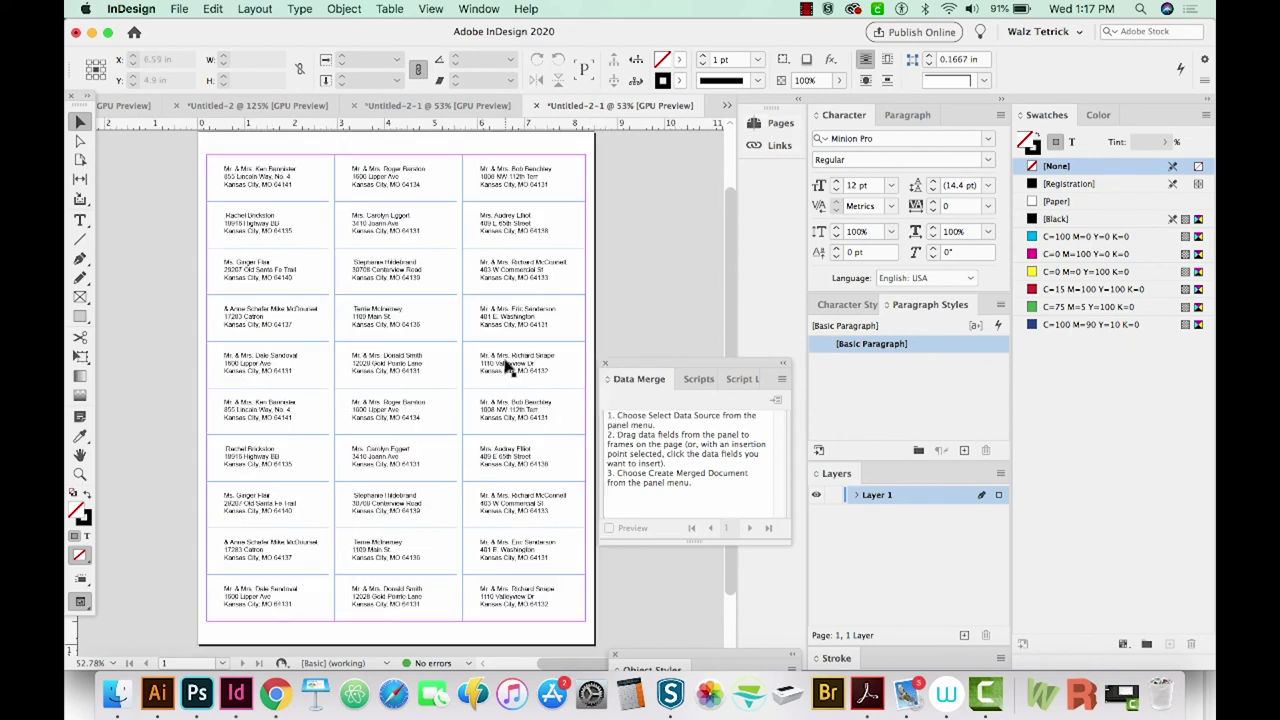